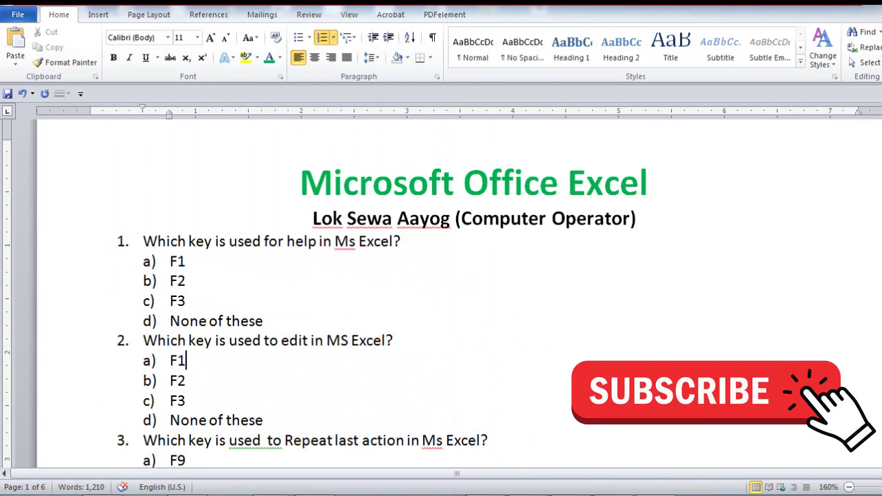
Scroll briefly through the Word quiz, then bring up the Accurate Light Computer bill in Excel.
scroll(457, 338, "up", 1, "ctrl")
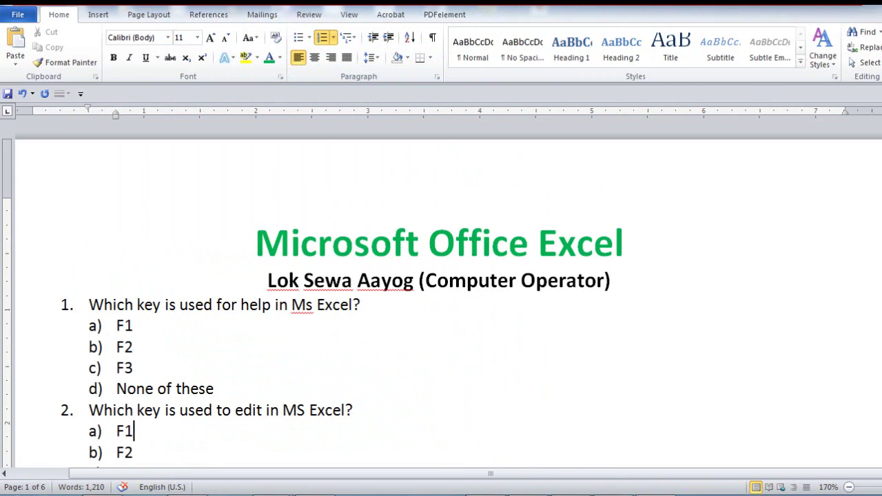
scroll(523, 372, "down", 1)
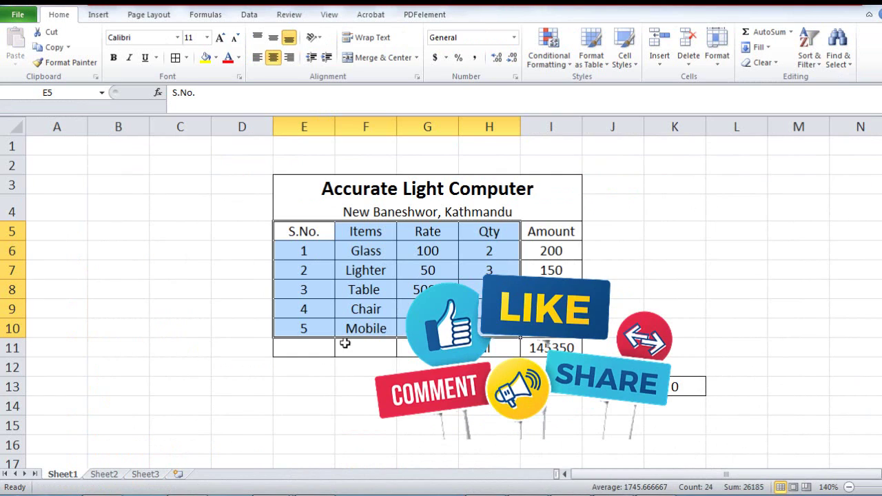
left_click(314, 369)
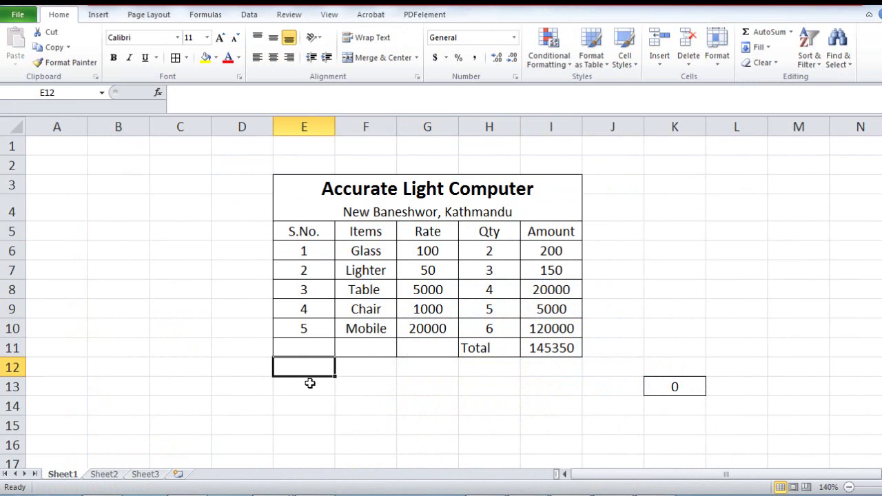
Open Excel Help with F1 and close it again.
key("F1")
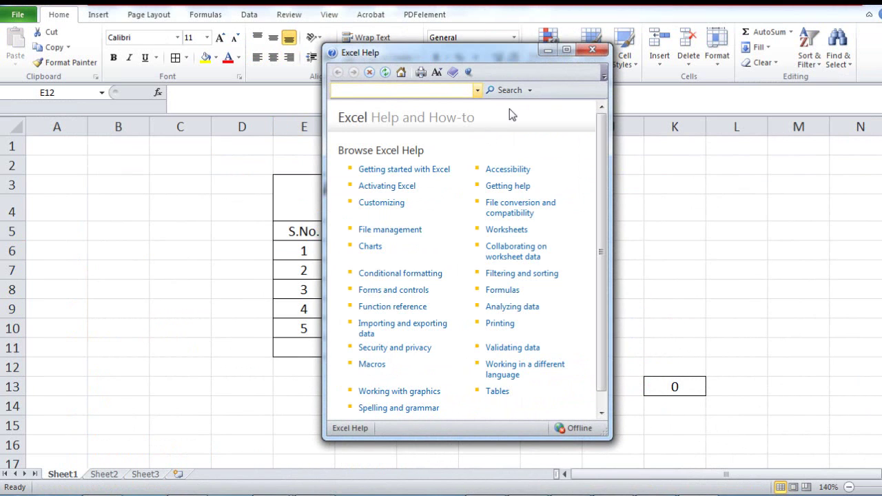
left_click(592, 49)
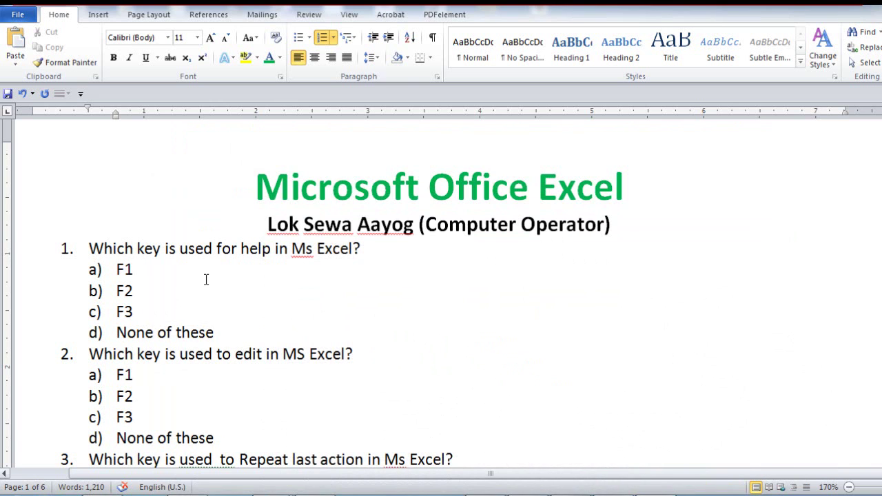
Bold option a) F1 under question 1 and click away to deselect it.
left_click_drag(143, 269, 116, 269)
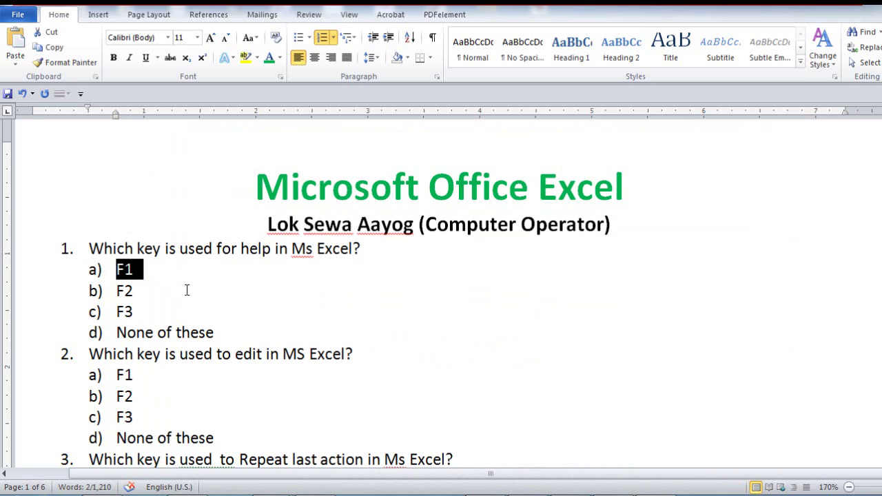
key("ctrl+b")
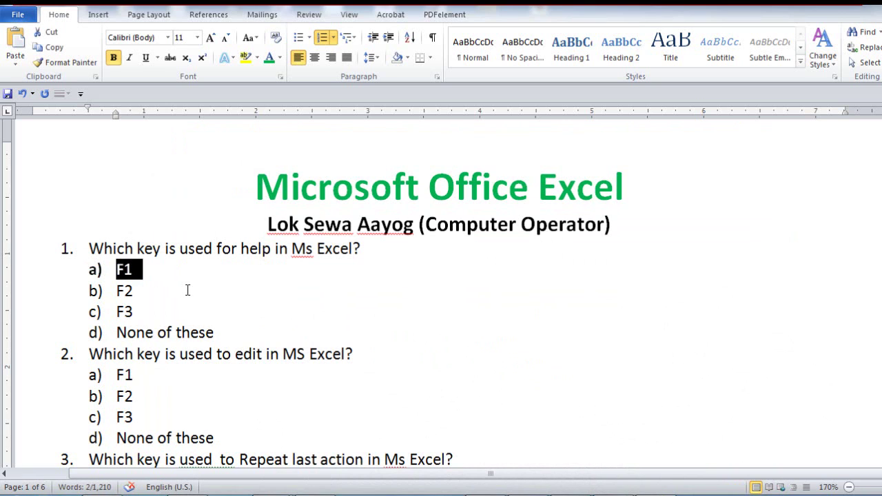
scroll(188, 290, "down", 1)
left_click(187, 293)
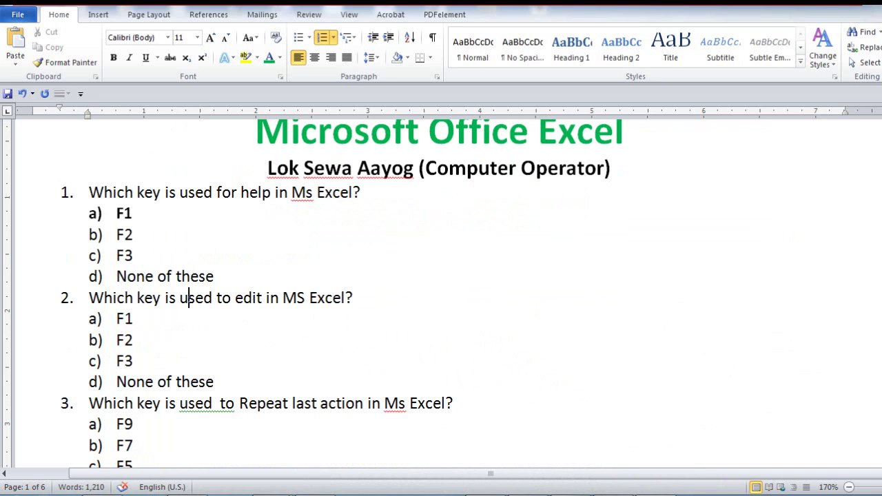
Try editing cells G10, G13, I13, H5, G6 and H13 in the bill without changing values, then return to Word.
left_click(577, 434)
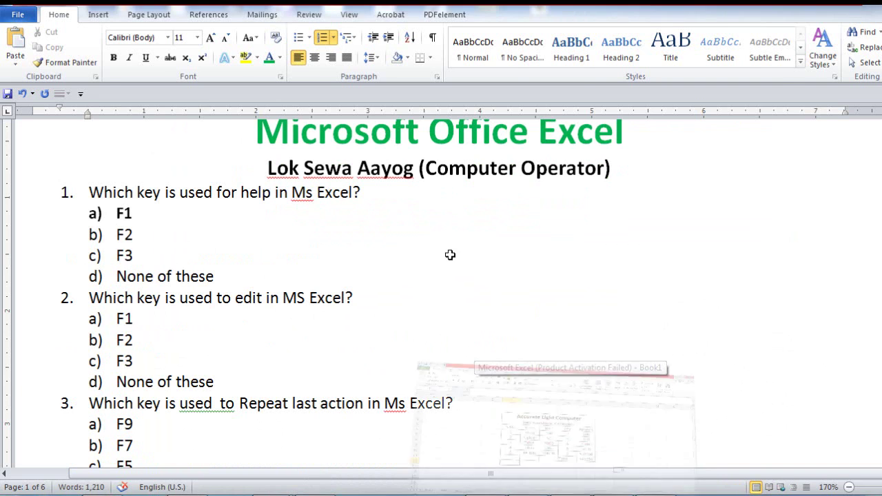
left_click(407, 329)
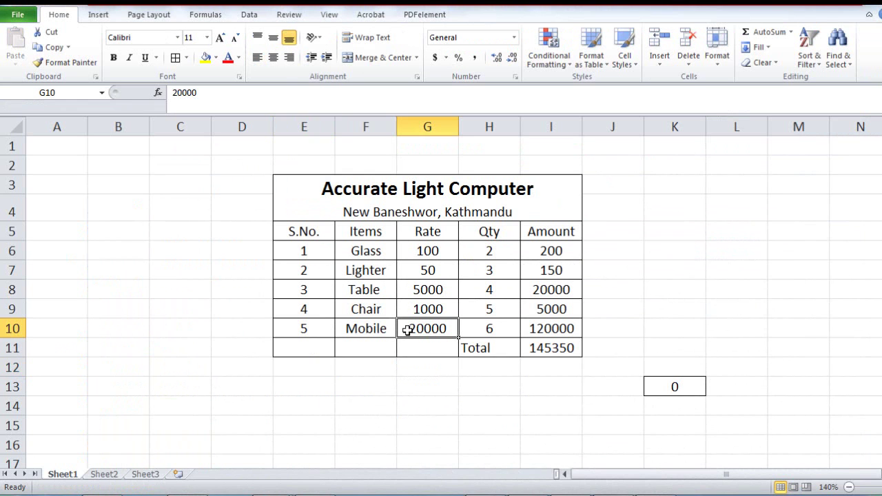
double_click(410, 380)
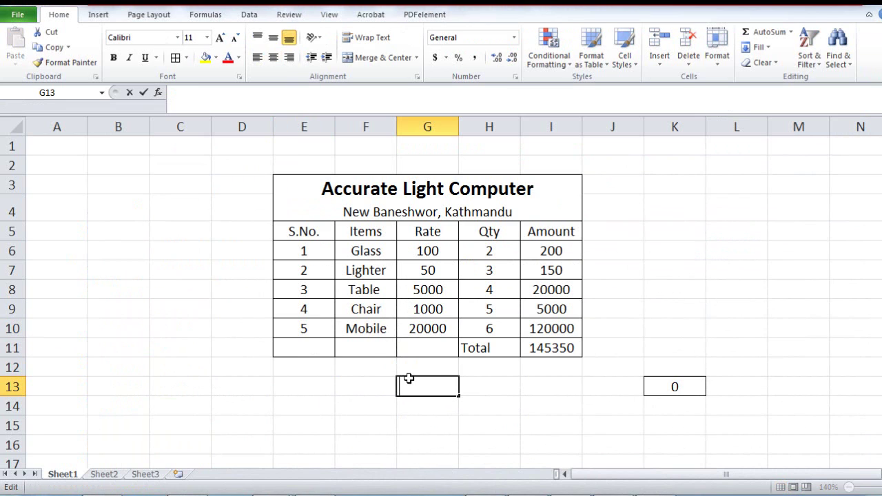
left_click(531, 382)
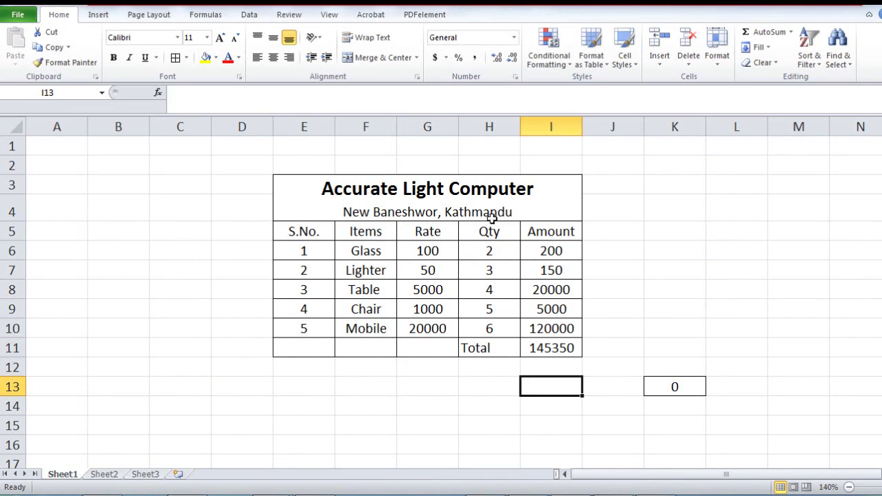
left_click(480, 235)
left_click(527, 384)
left_click(494, 234)
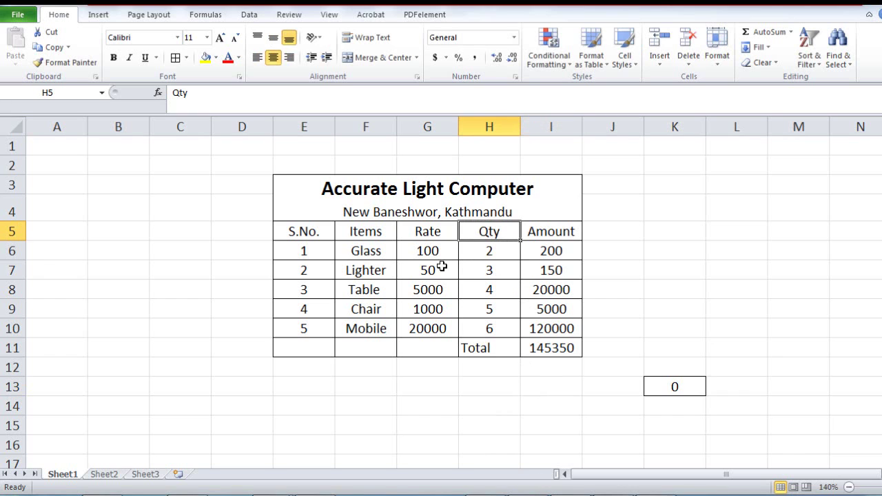
left_click(427, 256)
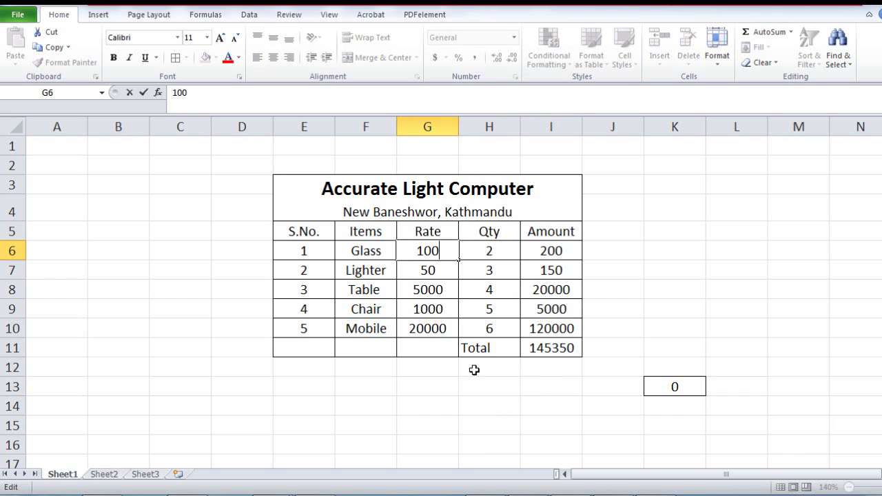
left_click(482, 385)
key("alt+Tab")
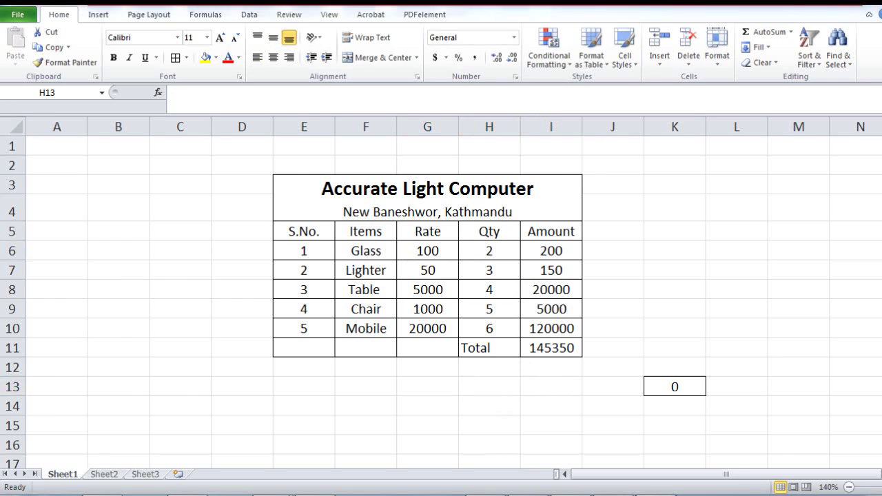
Bold option b) F2 of question 2 and scroll down to questions 3–5.
left_click_drag(139, 332, 114, 339)
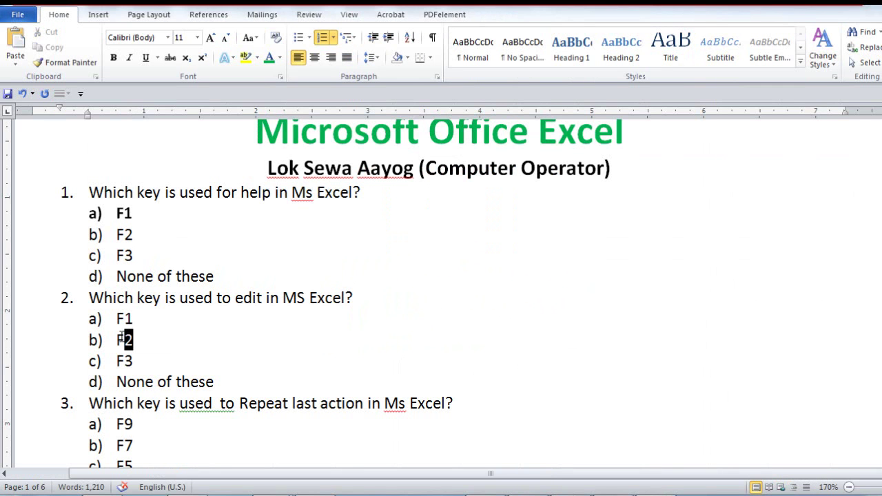
key("ctrl+b")
scroll(266, 300, "down", 2)
scroll(267, 300, "down", 1)
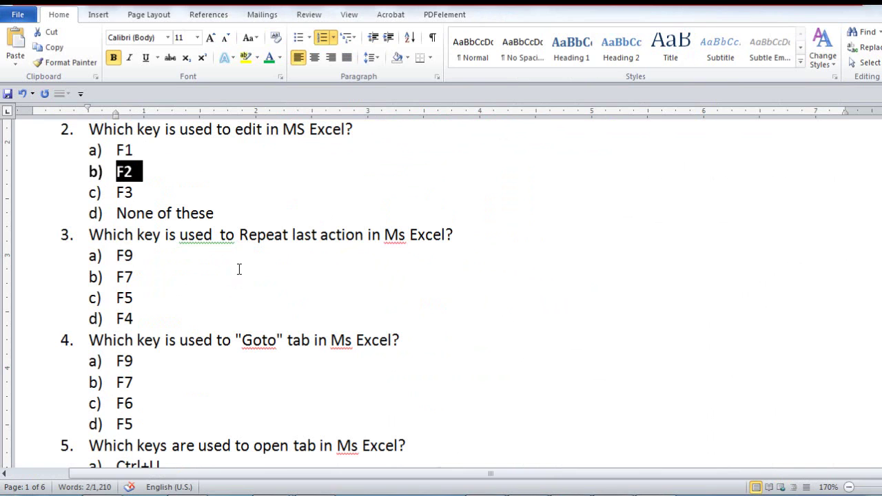
scroll(210, 276, "down", 1)
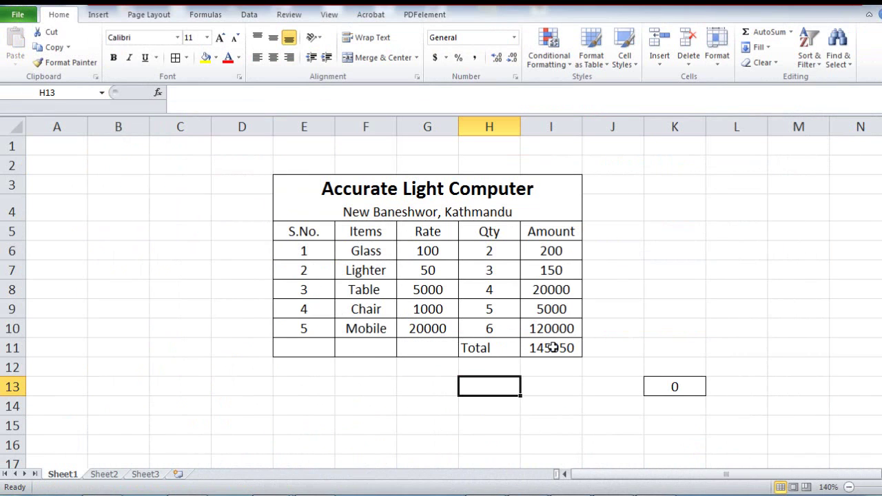
Select bill cells G10, H10 and I15, then minimize Excel to the desktop.
left_click(432, 330)
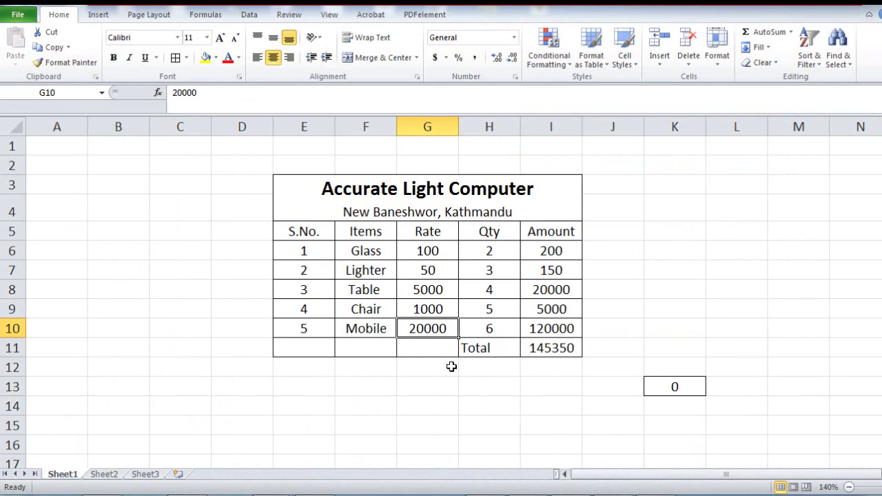
left_click(501, 329)
left_click(548, 428)
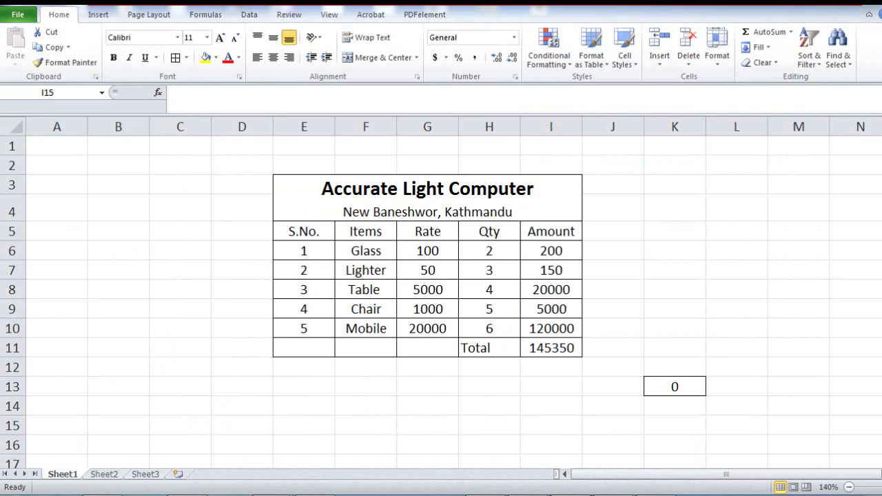
left_click(581, 490)
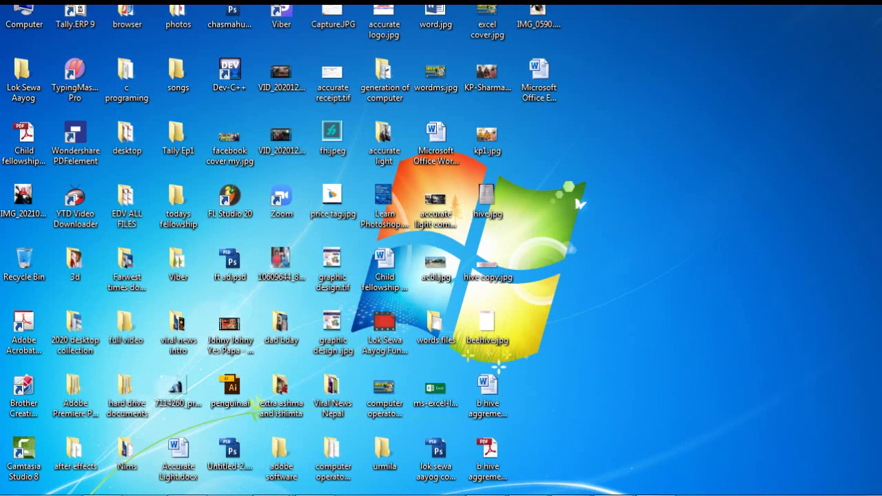
Restore the Word quiz, bold option d) F4 of question 3, then minimize Word.
left_click(647, 482)
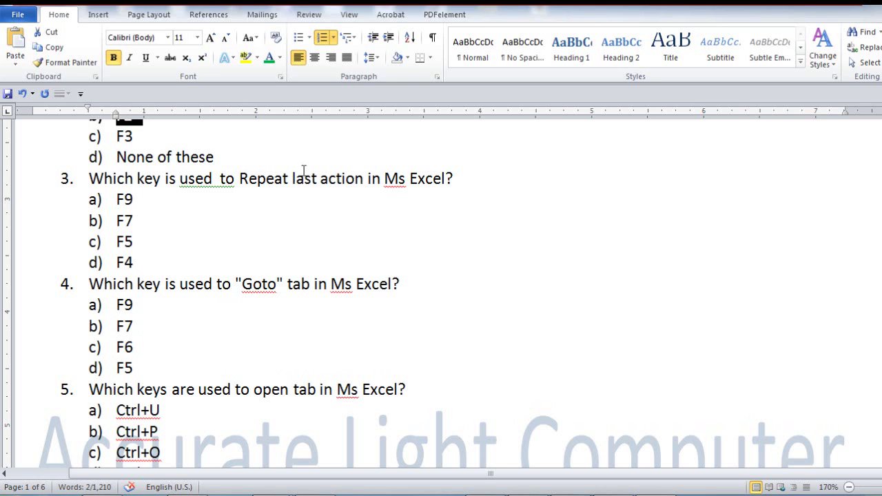
scroll(228, 322, "down", 1)
scroll(207, 296, "up", 1)
left_click(129, 261)
double_click(129, 262)
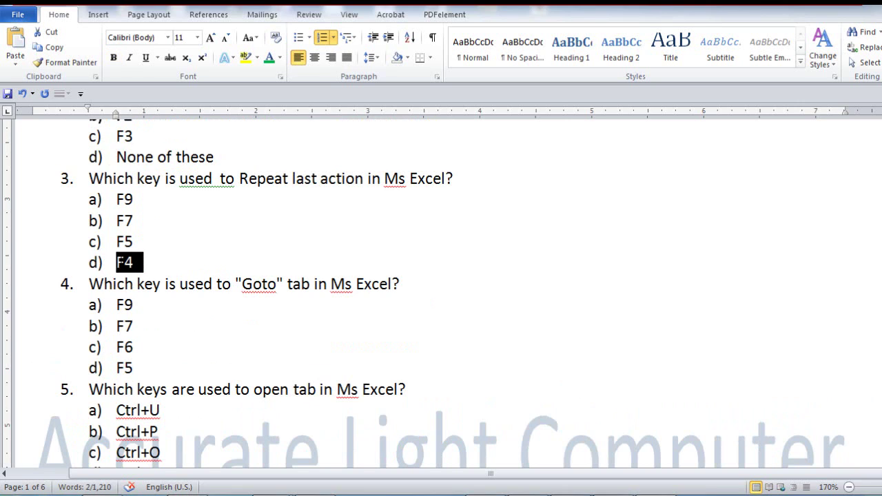
key("ctrl+b")
left_click(178, 334)
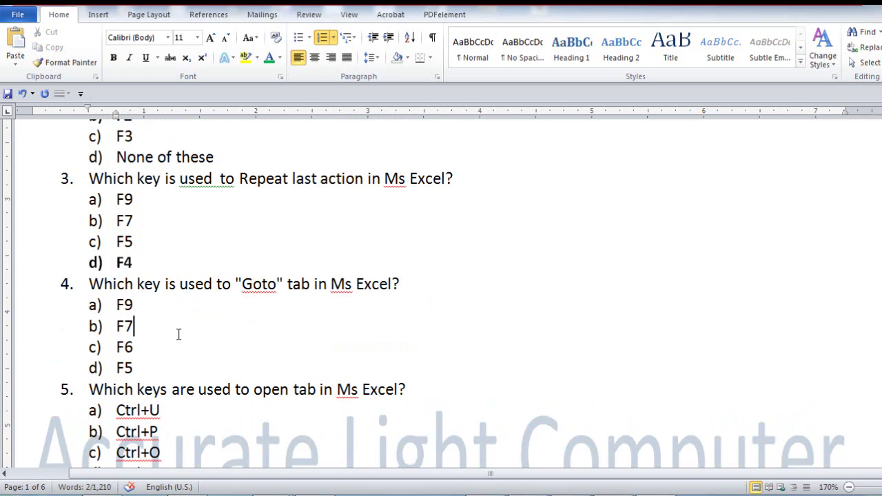
scroll(202, 306, "down", 1)
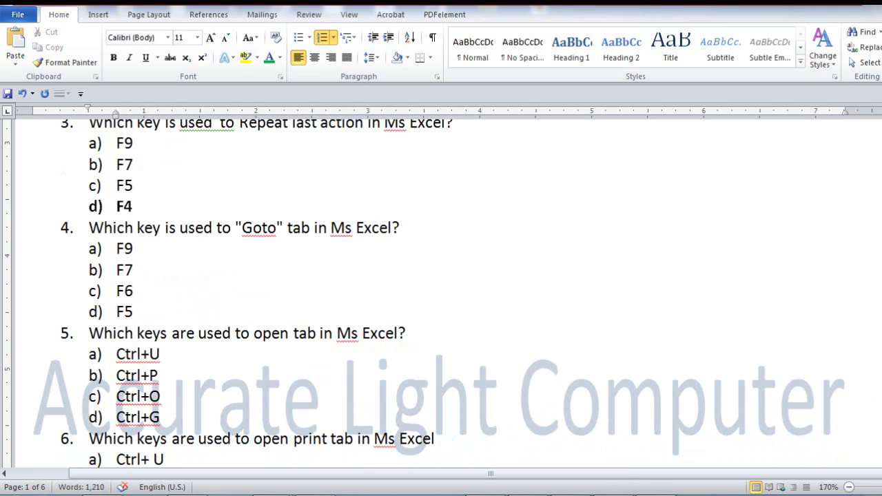
key("super+d")
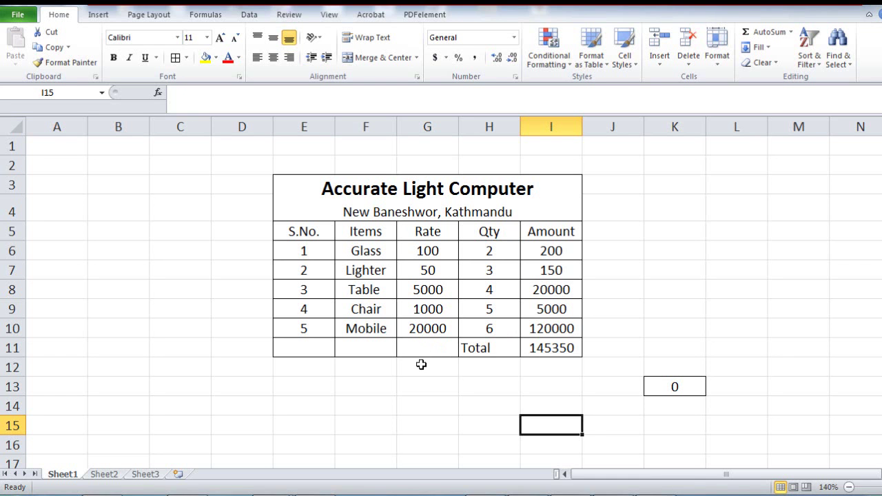
left_click(417, 371)
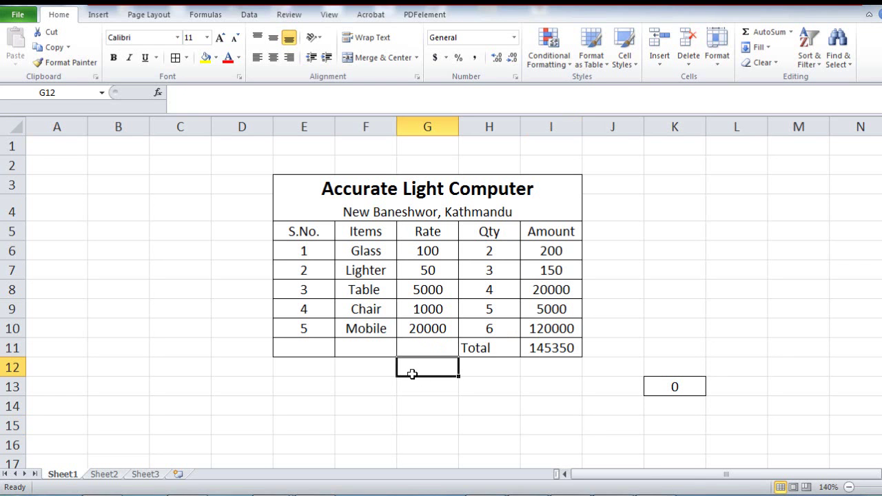
left_click(407, 392)
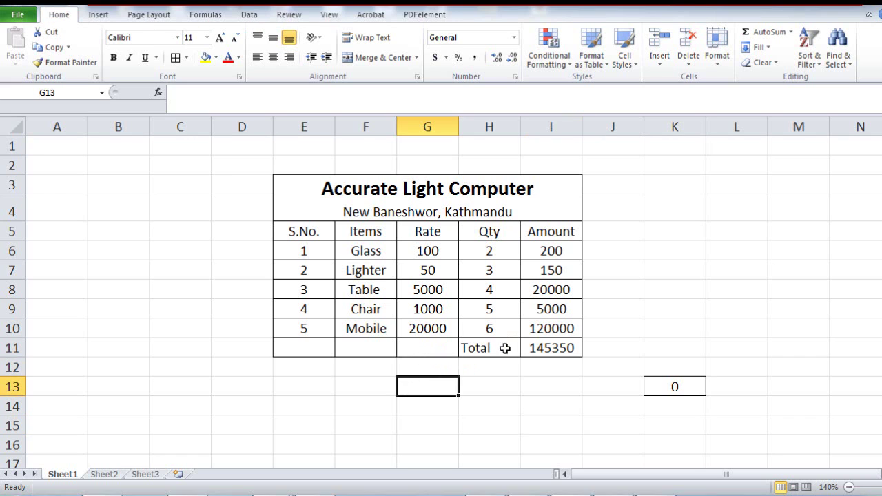
left_click(505, 347)
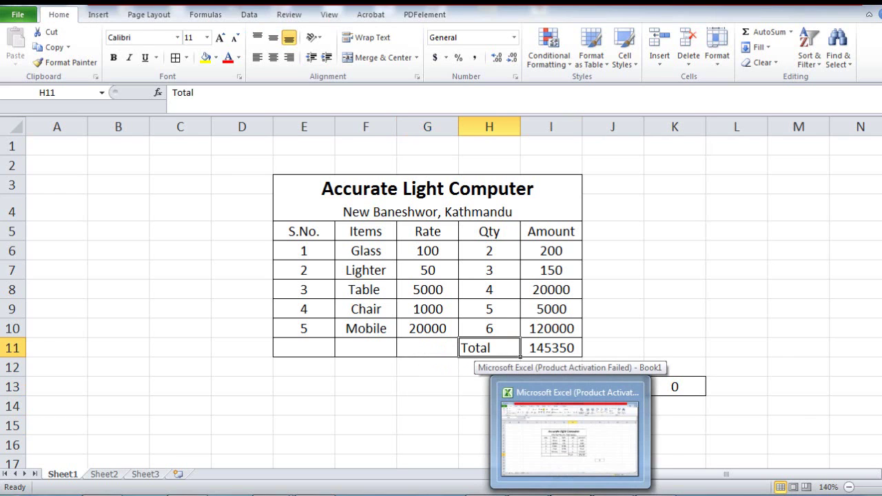
left_click(568, 493)
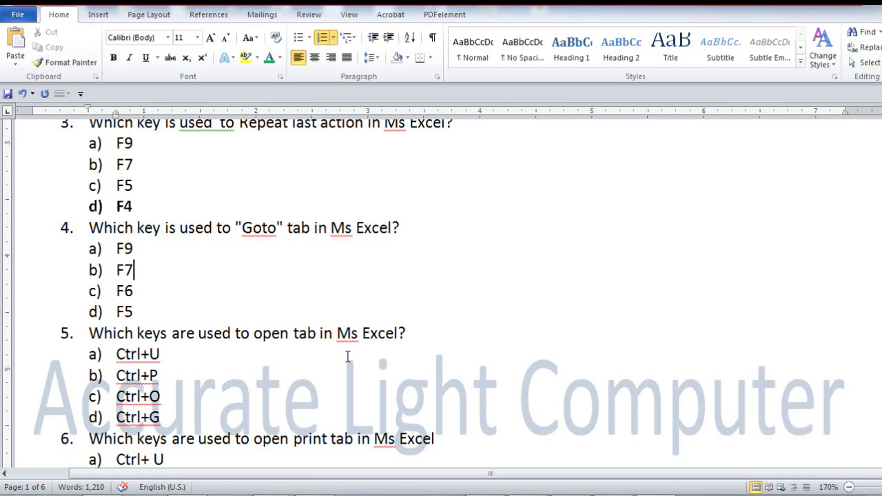
left_click(571, 486)
left_click(425, 374)
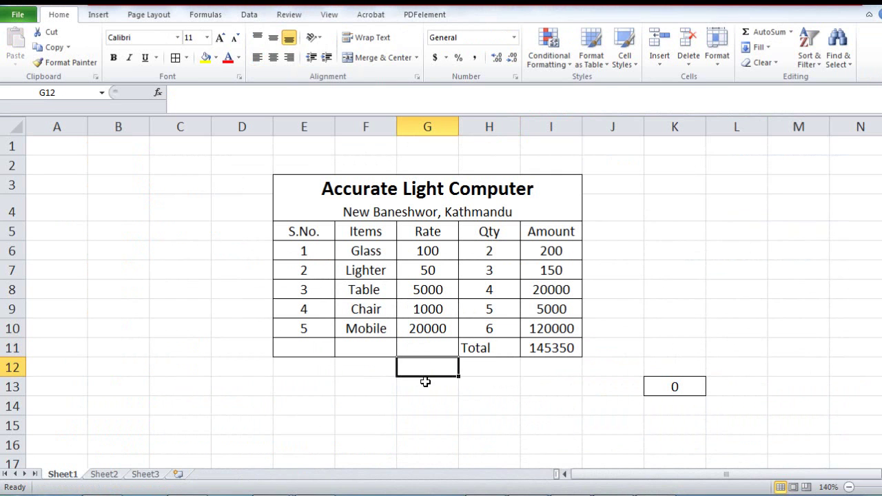
key("ctrl+g")
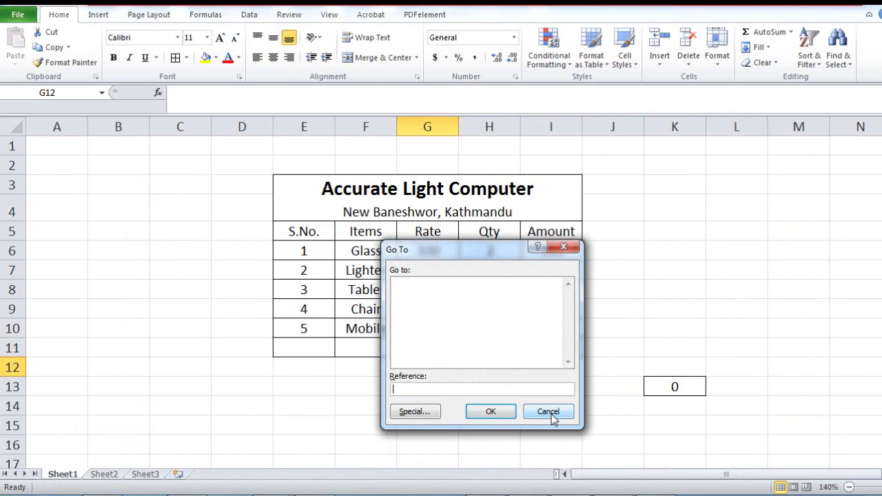
left_click(551, 415)
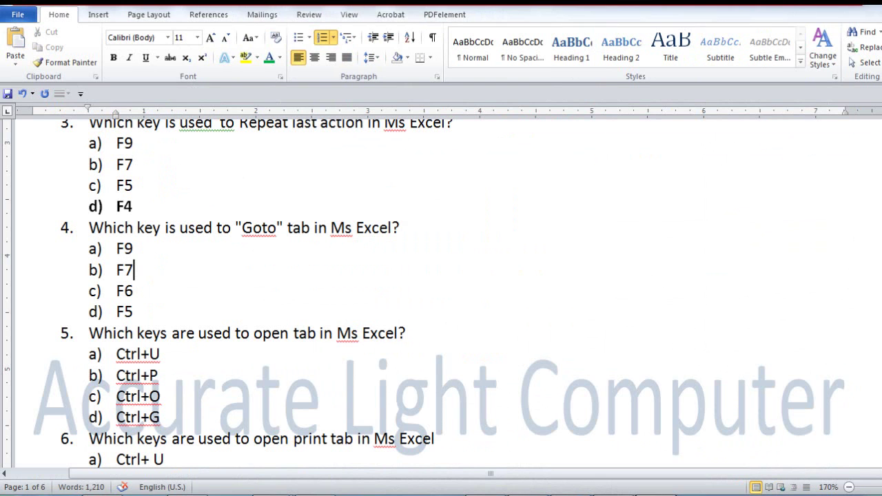
Bold answer F5 for question 4 and deselect it.
left_click_drag(142, 310, 81, 314)
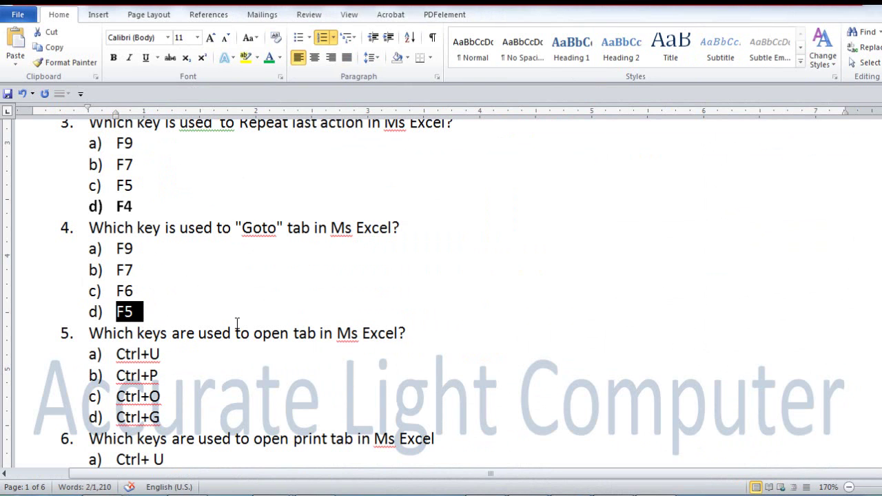
key("ctrl+b")
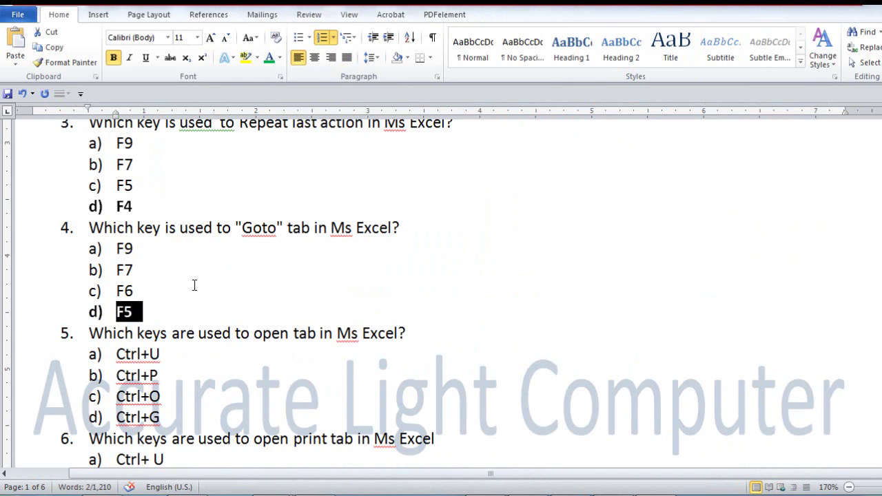
scroll(194, 285, "down", 2)
left_click(194, 285)
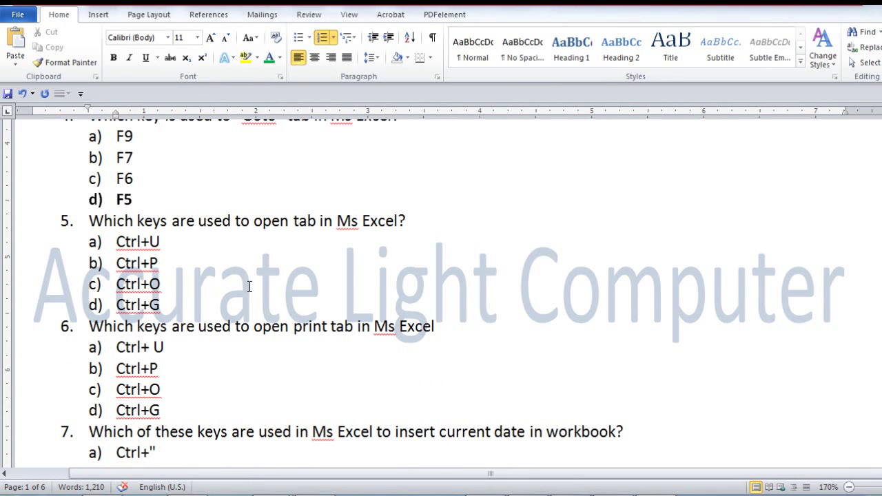
Bold the Ctrl+O option as question 5's answer.
triple_click(172, 287)
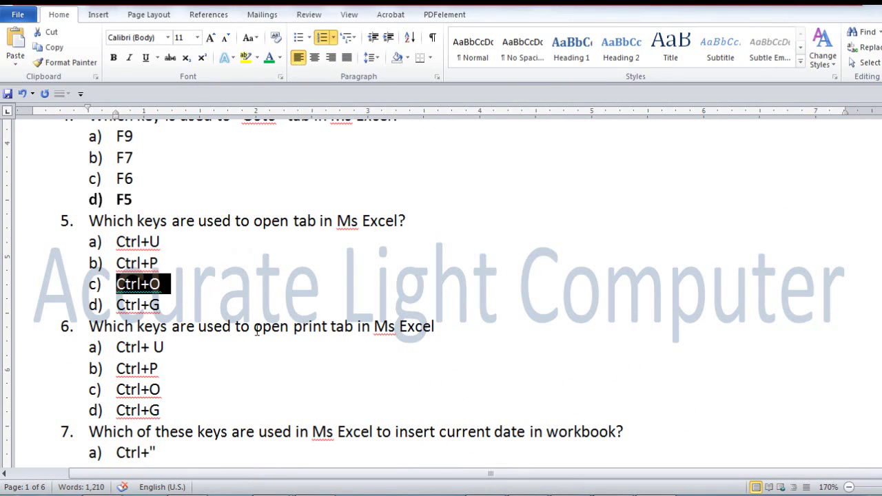
key("ctrl+b")
scroll(293, 326, "down", 2)
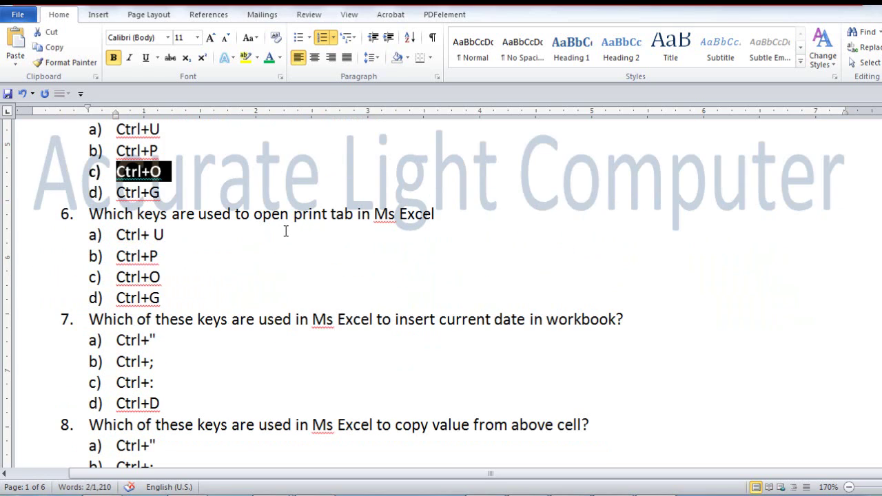
Bold the Ctrl+P option for question 6, then select Excel cell G15 below the table.
triple_click(163, 257)
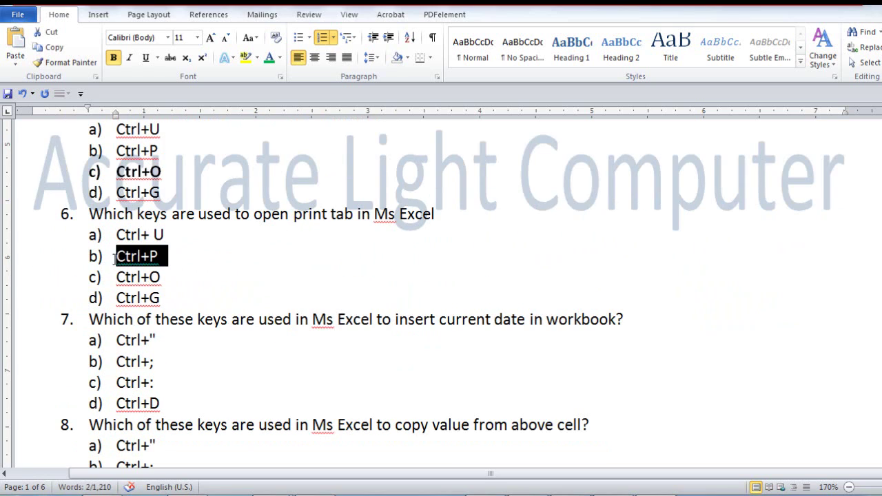
key("ctrl+b")
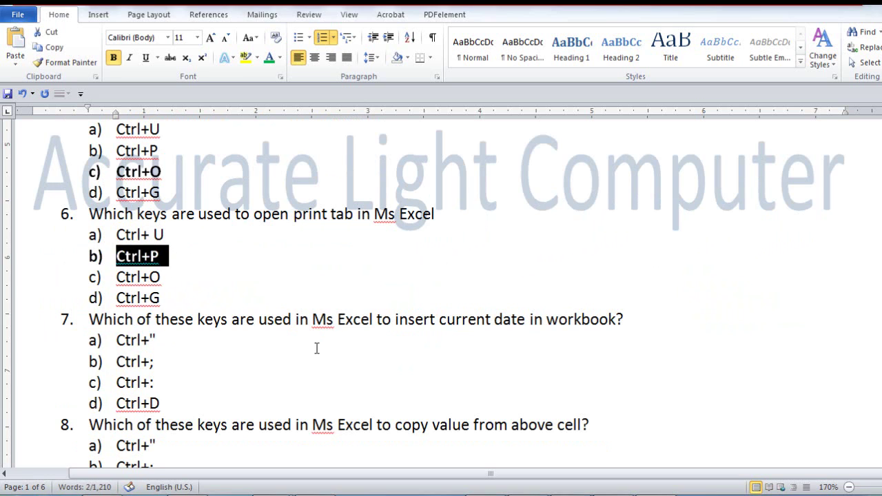
left_click(315, 344)
scroll(315, 347, "down", 2)
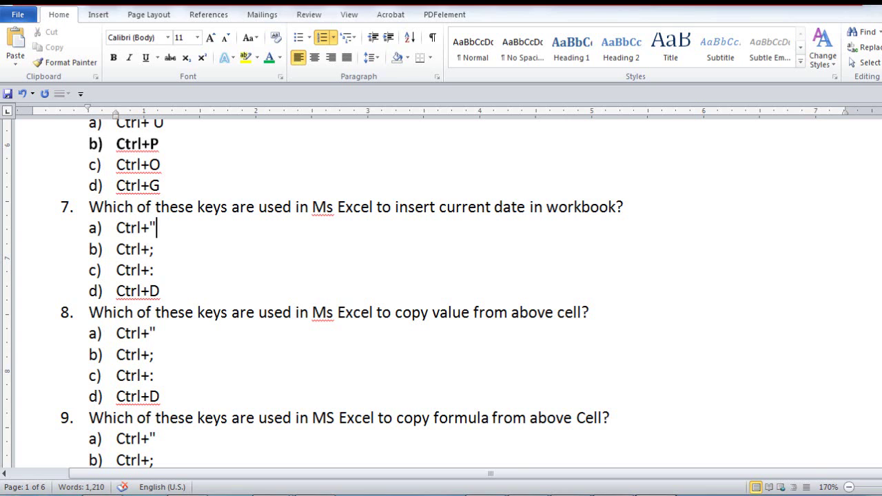
left_click(399, 417)
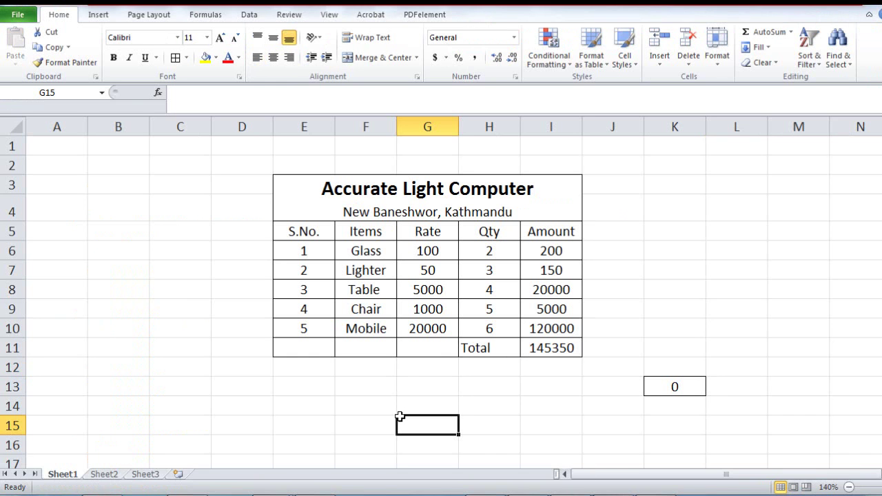
Insert today's date 2/26/2021 into G15 with Ctrl+; and return to the quiz.
key("ctrl+semicolon")
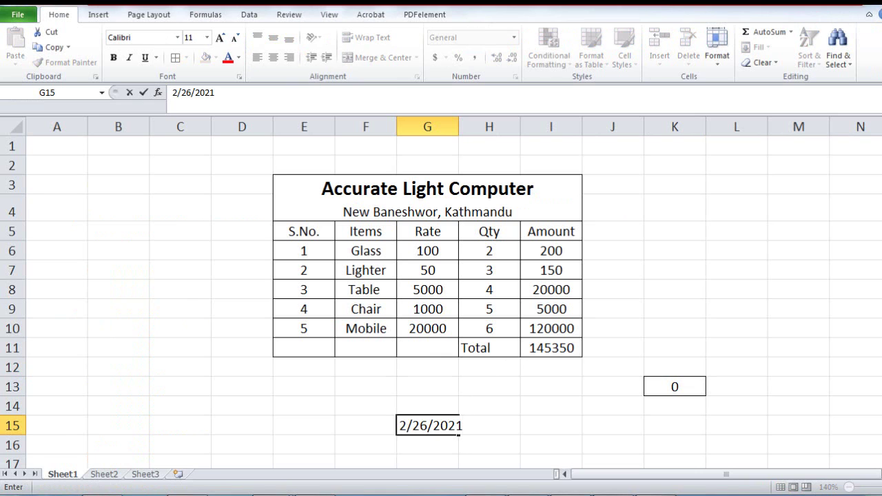
key("alt+Tab")
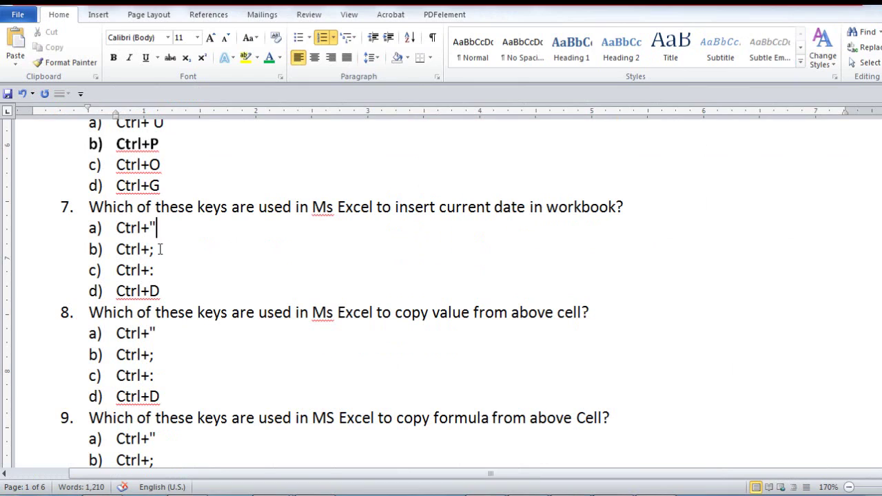
Bold option b) Ctrl+; for question 7, then scroll through the quiz around questions 7–8.
left_click_drag(160, 249, 107, 250)
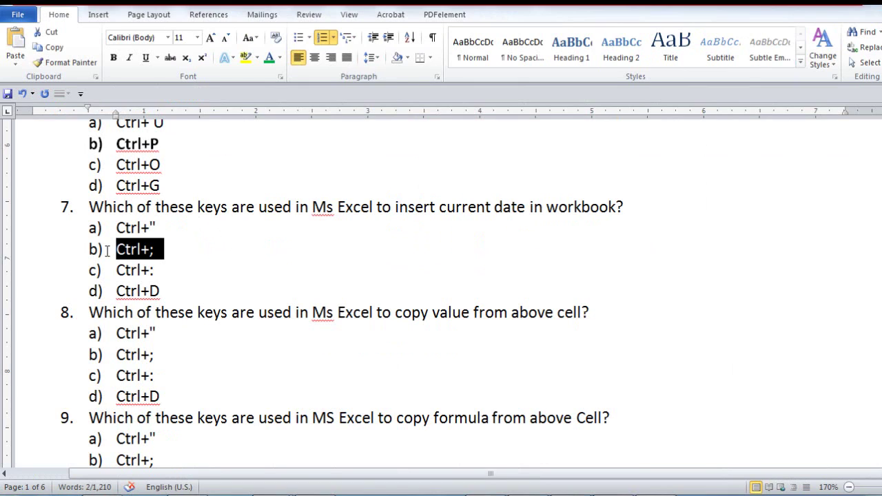
key("ctrl+b")
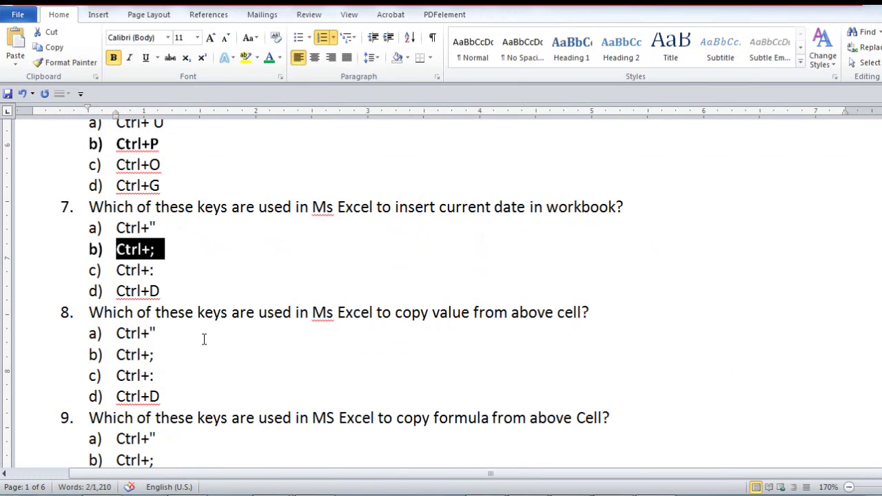
left_click(175, 338)
scroll(172, 331, "down", 1)
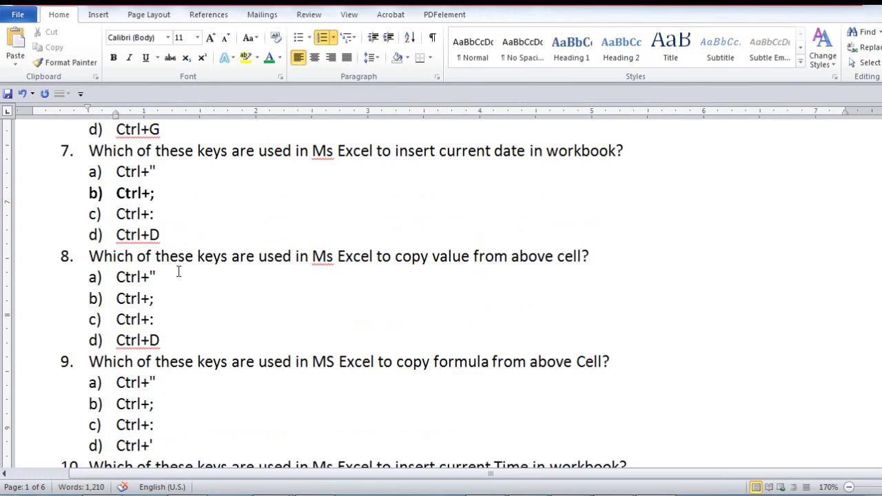
scroll(192, 281, "up", 1)
scroll(272, 286, "up", 1)
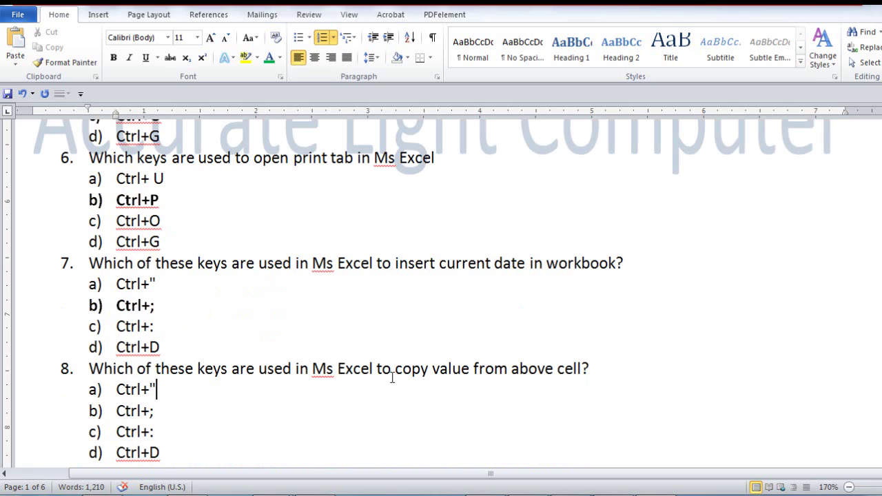
scroll(437, 376, "down", 1)
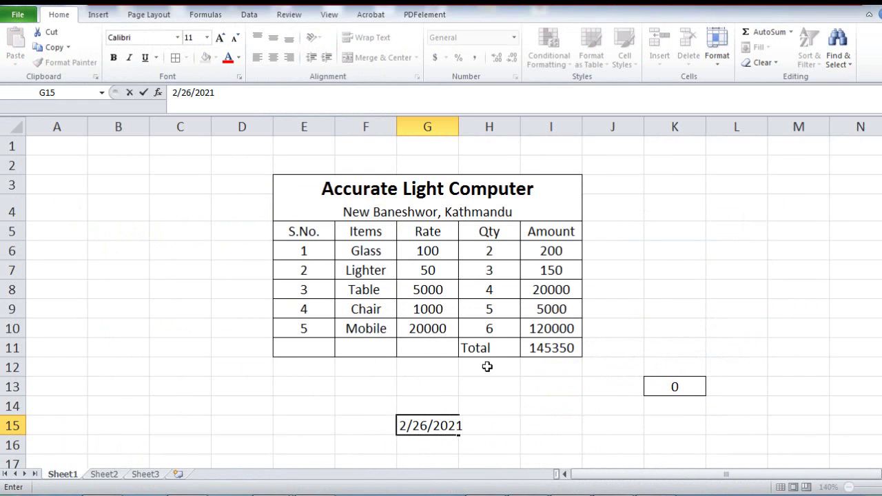
In Excel, label H12 'Total' and enter =SUM(I6:I10) in I12, showing 145350.
left_click(496, 371)
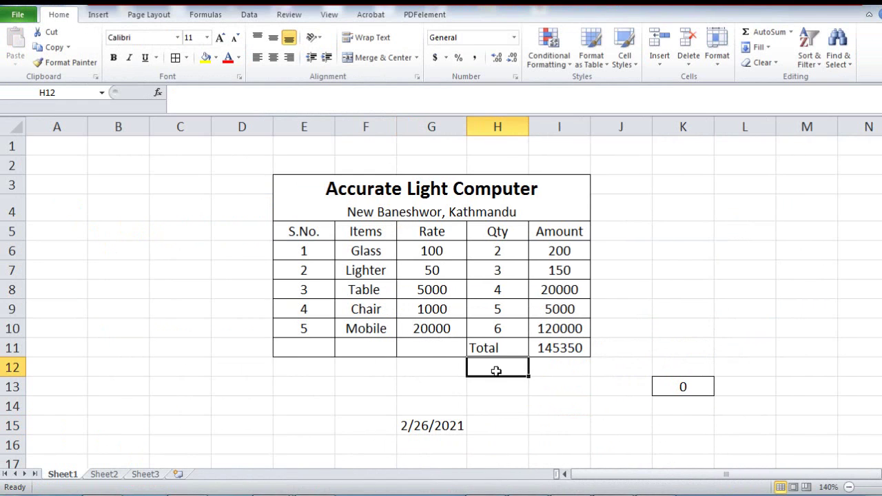
left_click(561, 352)
left_click(561, 374)
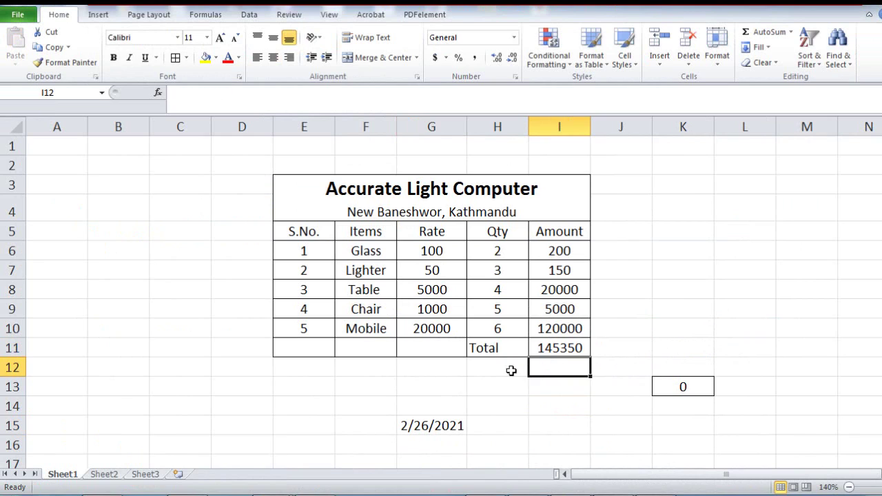
left_click(508, 369)
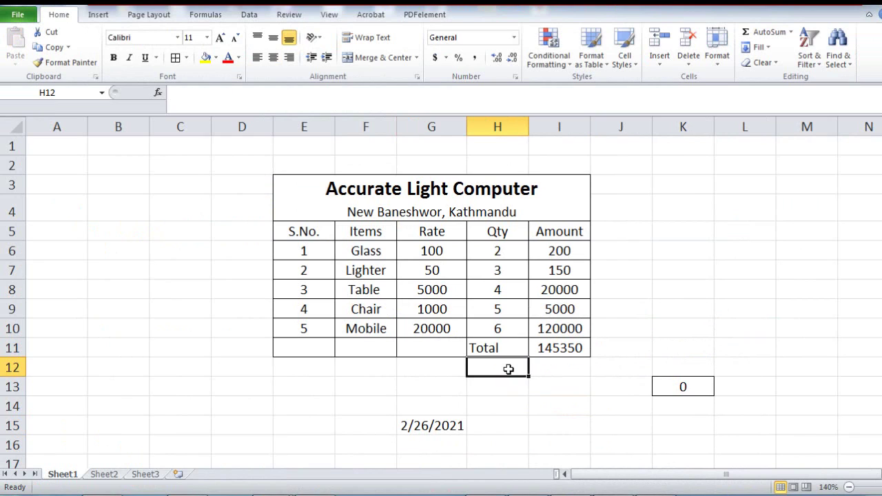
type("Total")
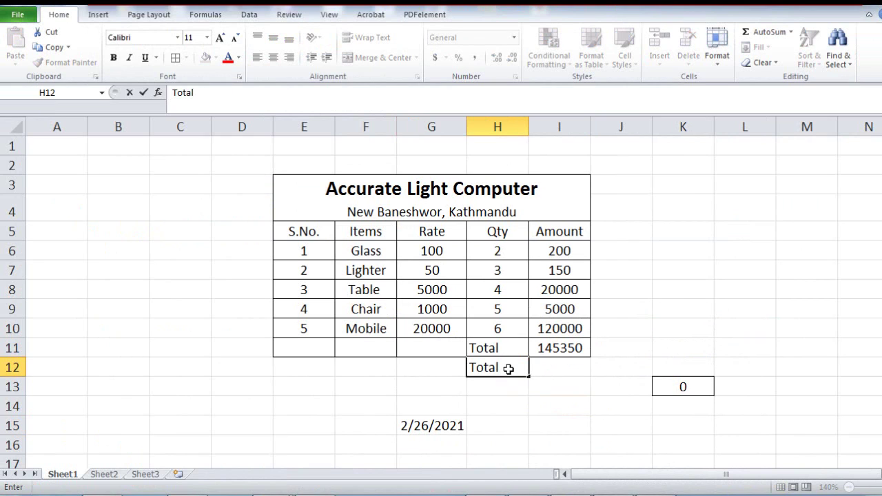
left_click(547, 364)
type("=SUM(I6:I10)")
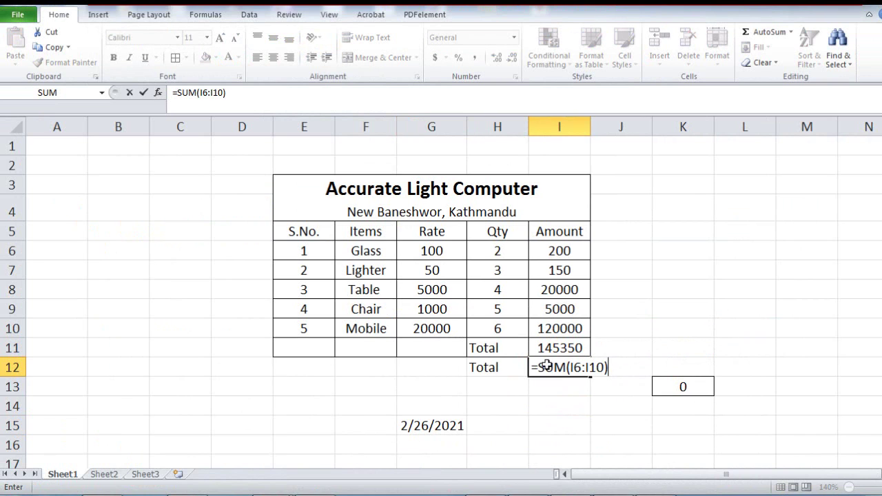
key("Return")
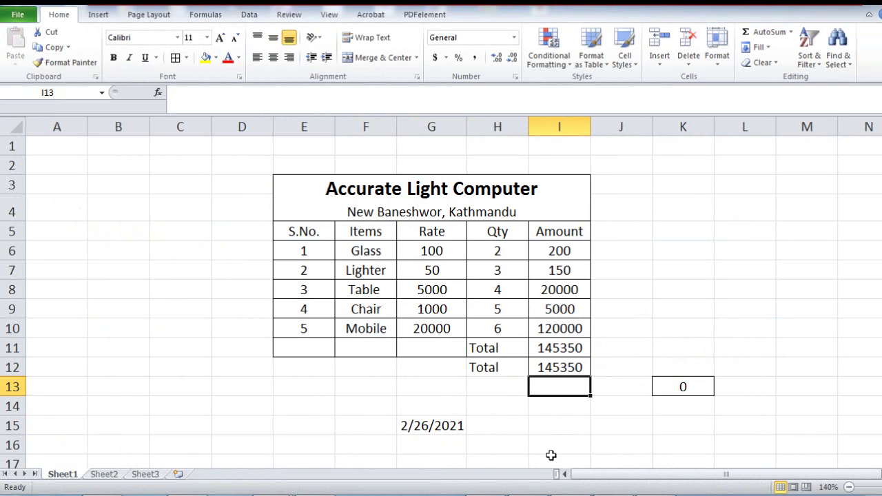
key("alt+Tab")
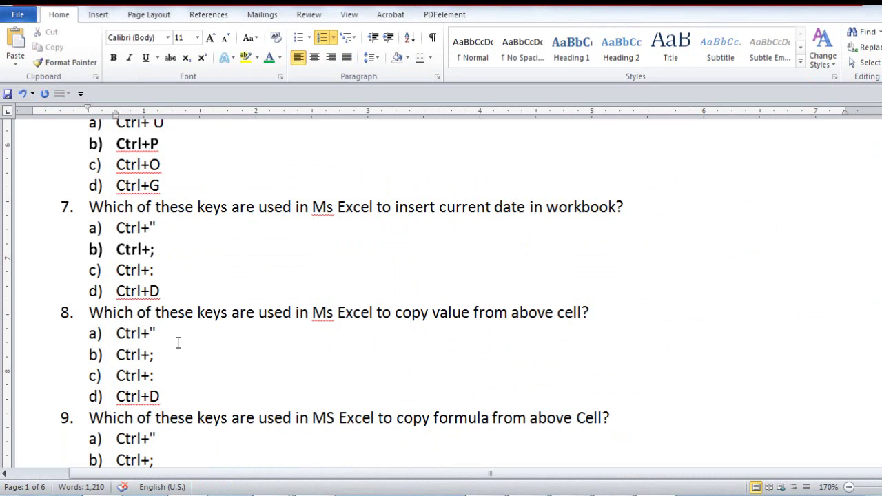
Bold the Ctrl+" answer for questions 8 and 9.
left_click_drag(167, 335, 103, 324)
key("ctrl+b")
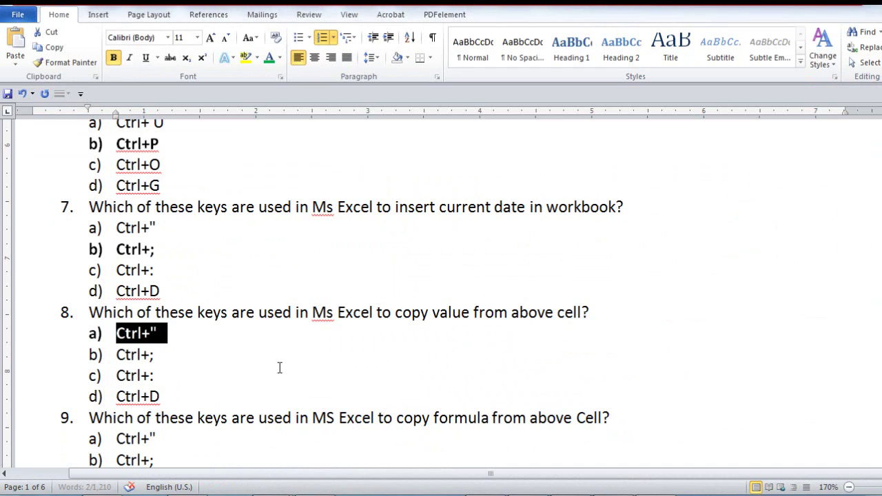
scroll(217, 305, "down", 3)
left_click(213, 296)
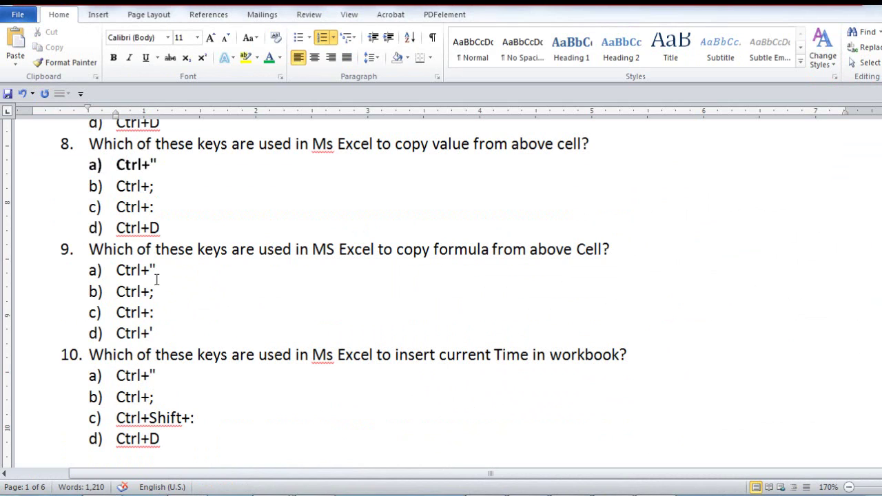
left_click_drag(167, 269, 117, 270)
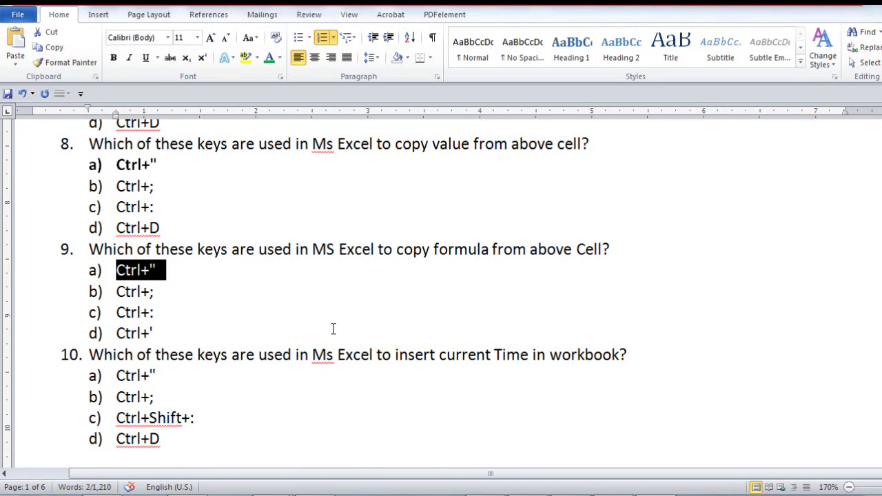
key("ctrl+b")
scroll(283, 323, "down", 1)
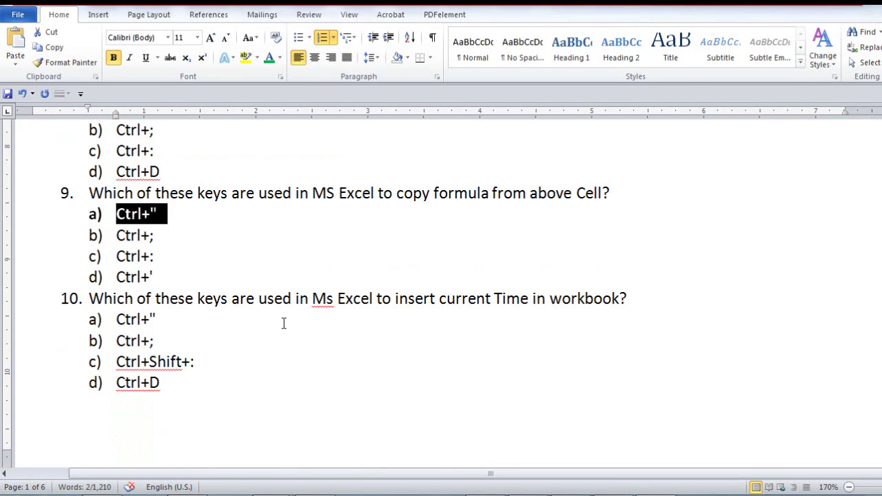
left_click(217, 333)
Bold answer c) Ctrl+Shift+: under question 10.
scroll(268, 321, "down", 1)
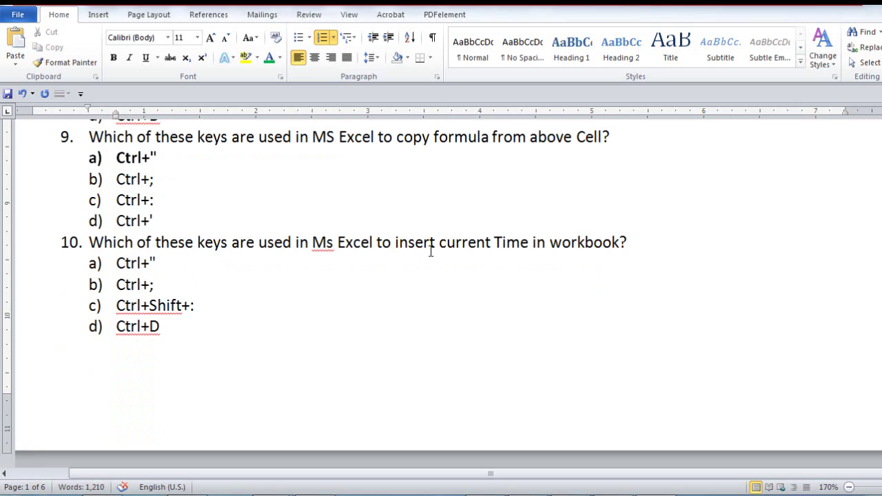
triple_click(211, 305)
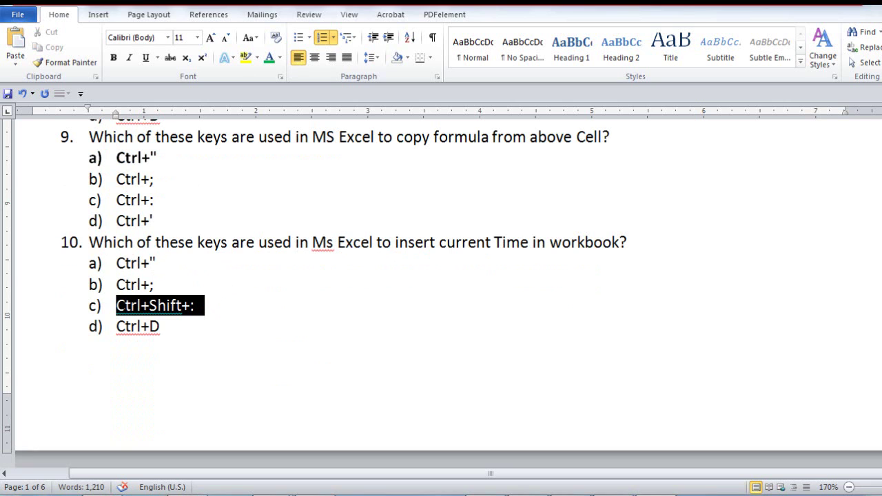
key("ctrl+b")
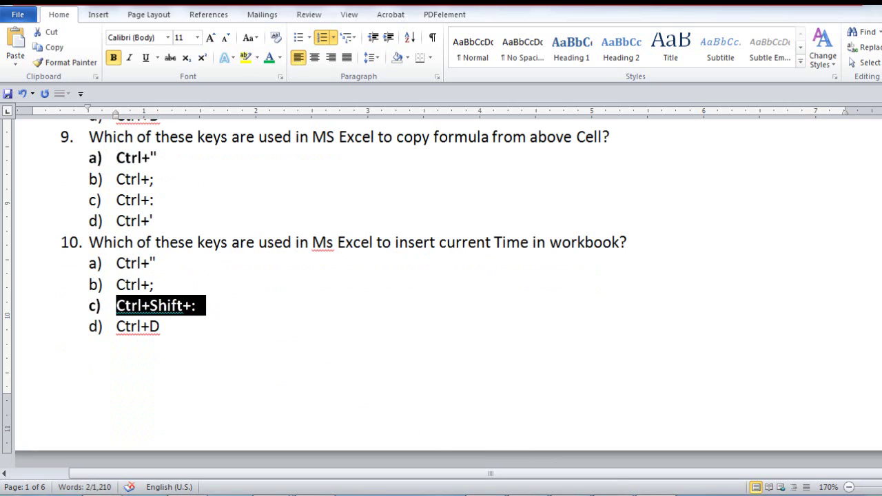
In Excel, test Ctrl+Shift+: by inserting the current time into I13, then return to Word.
key("alt+Tab")
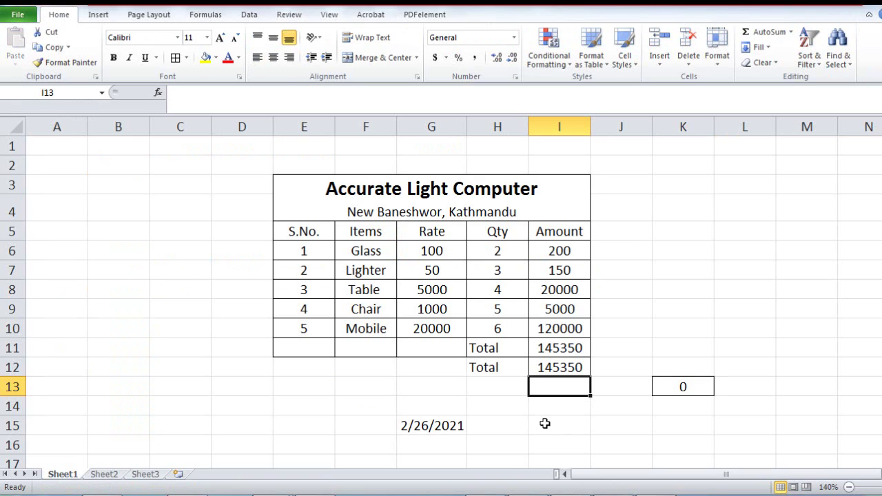
key("ctrl+shift+colon")
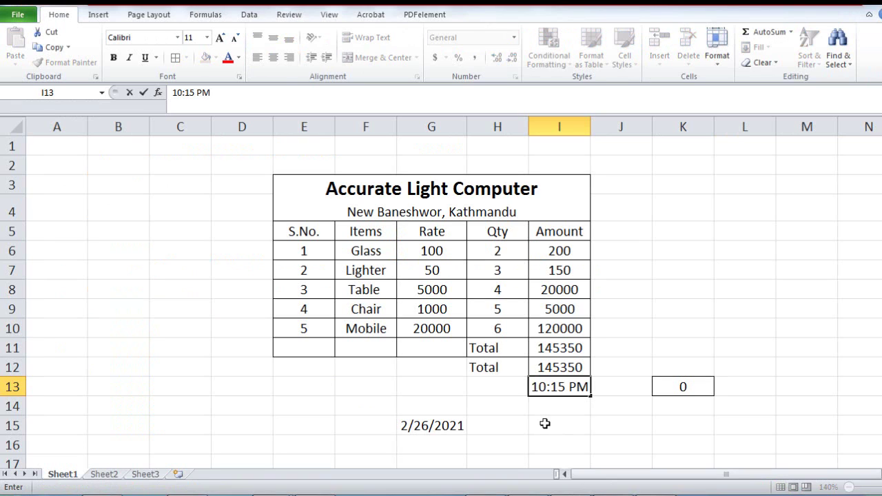
key("BackSpace")
key("BackSpace")
key("BackSpace")
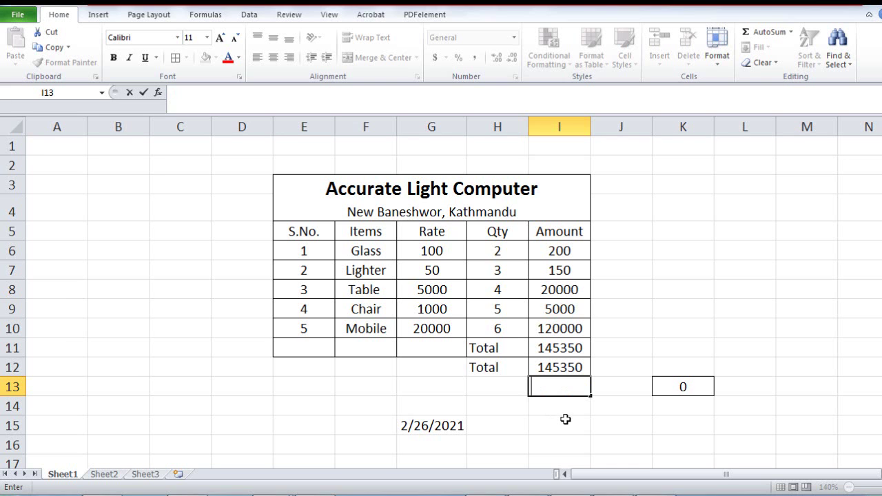
key("ctrl+shift+colon")
key("alt+Tab")
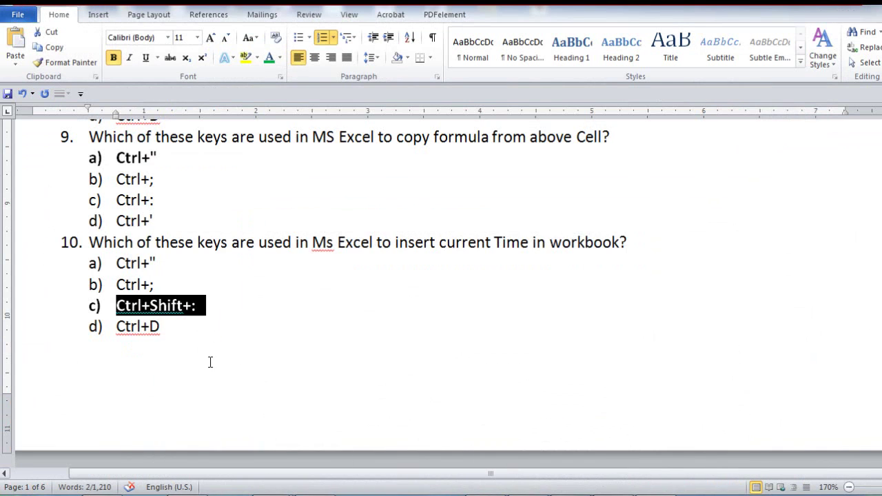
Scroll the quiz to questions 11–13 on page 2 and bring the Excel workbook forward.
scroll(210, 344, "down", 5)
scroll(227, 325, "down", 3)
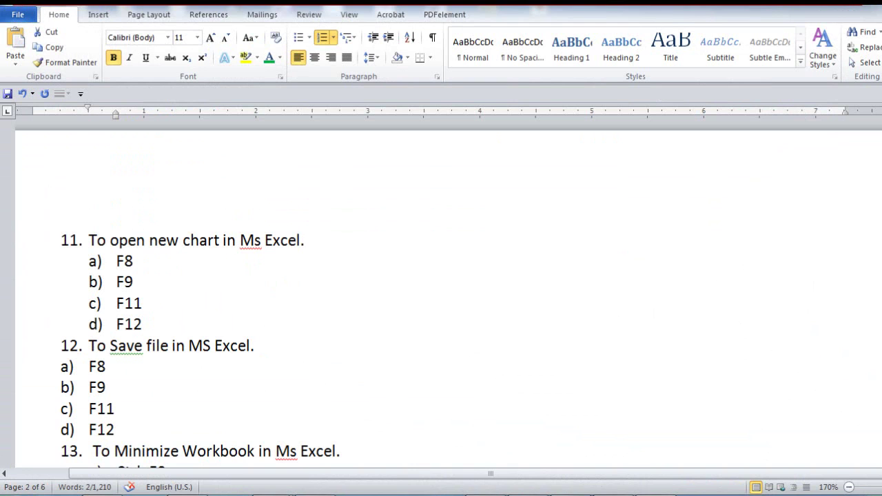
left_click(575, 430)
From cell C19, insert a new chart sheet with F11.
scroll(183, 320, "down", 3)
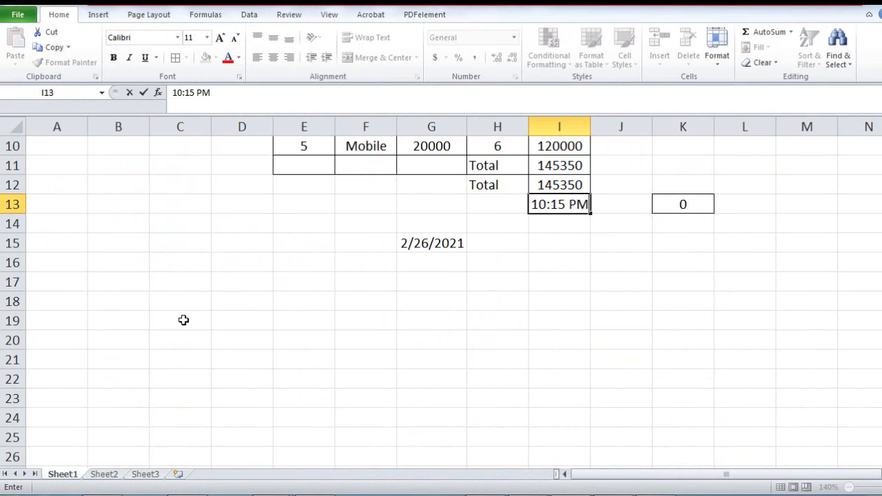
left_click(185, 317)
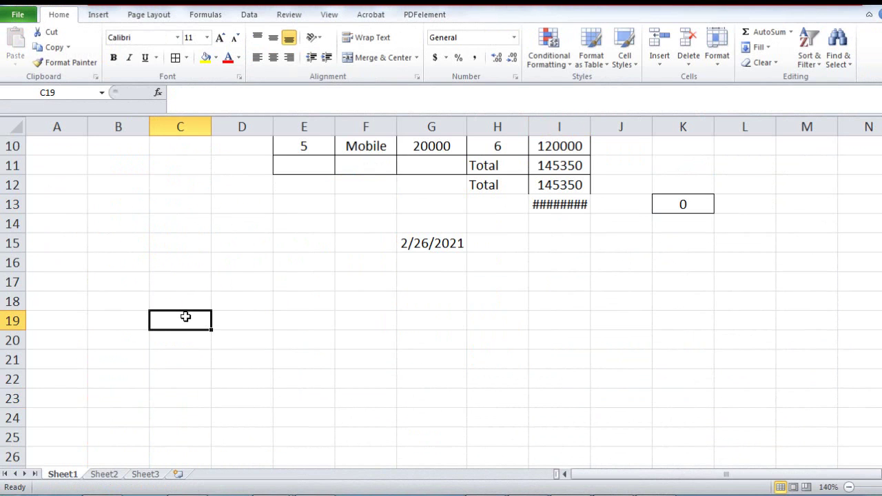
key("F11")
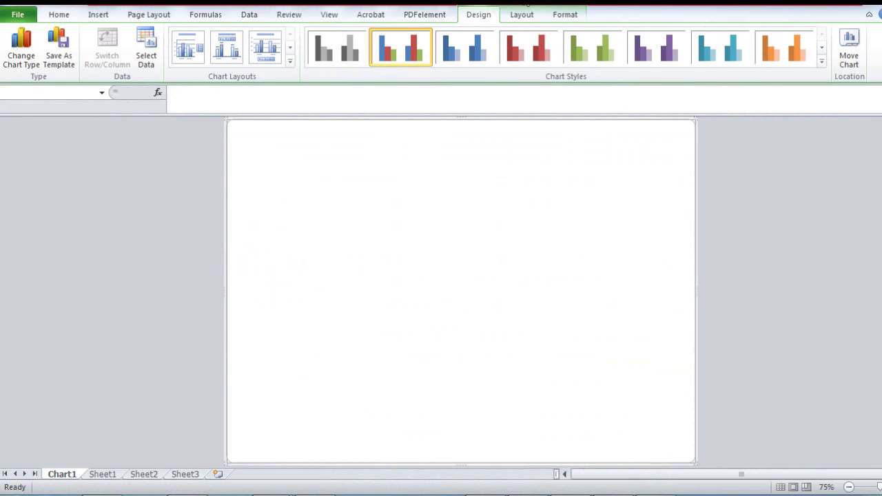
Dismiss the save prompts without saving Book1 and return to Sheet1.
left_click(47, 16)
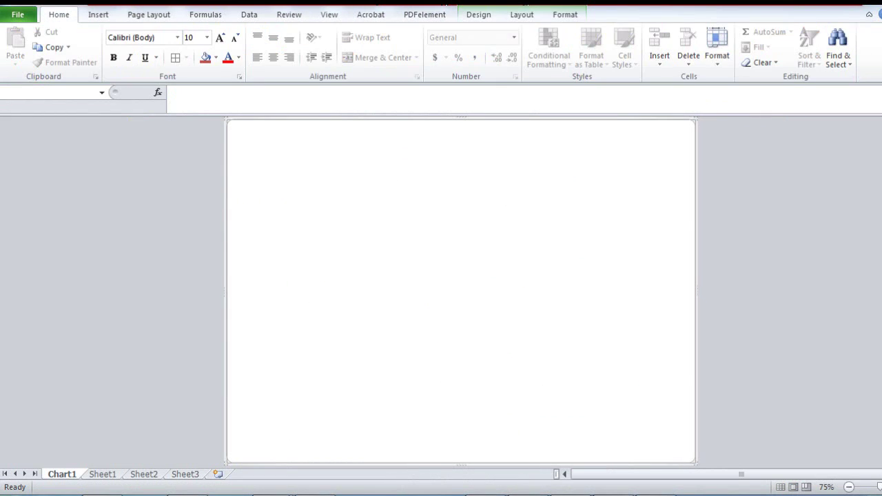
key("alt+F4")
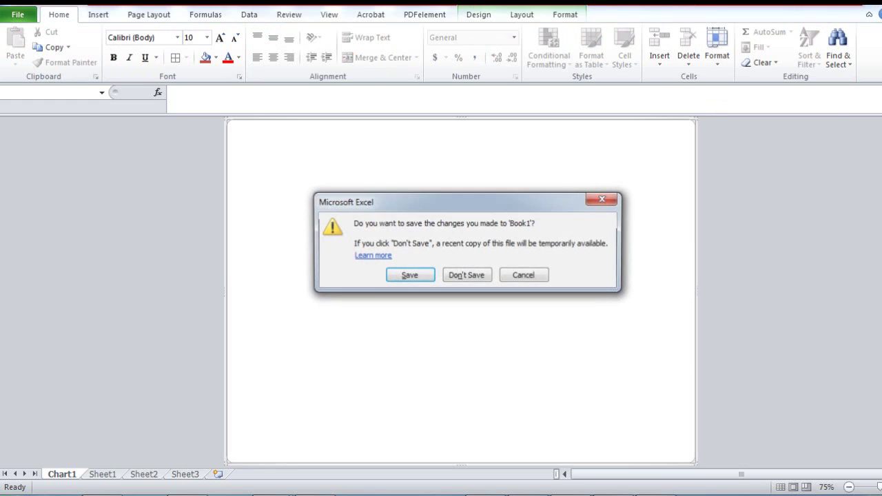
left_click(523, 275)
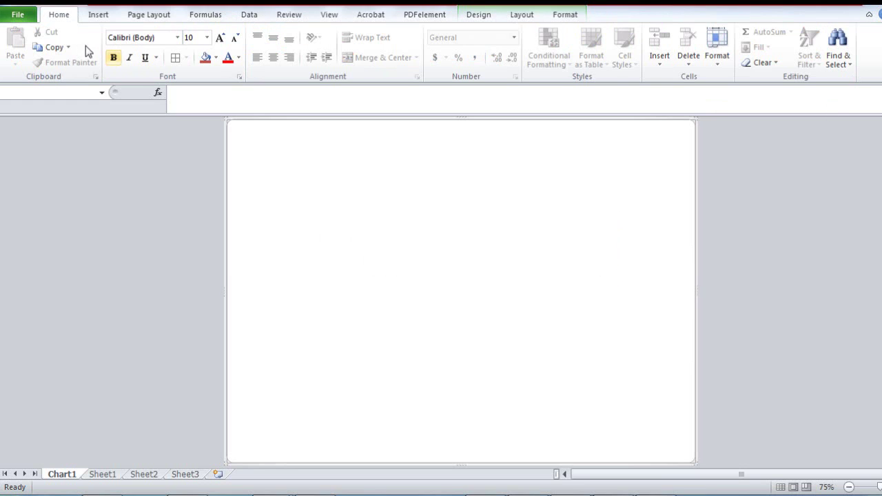
left_click(18, 14)
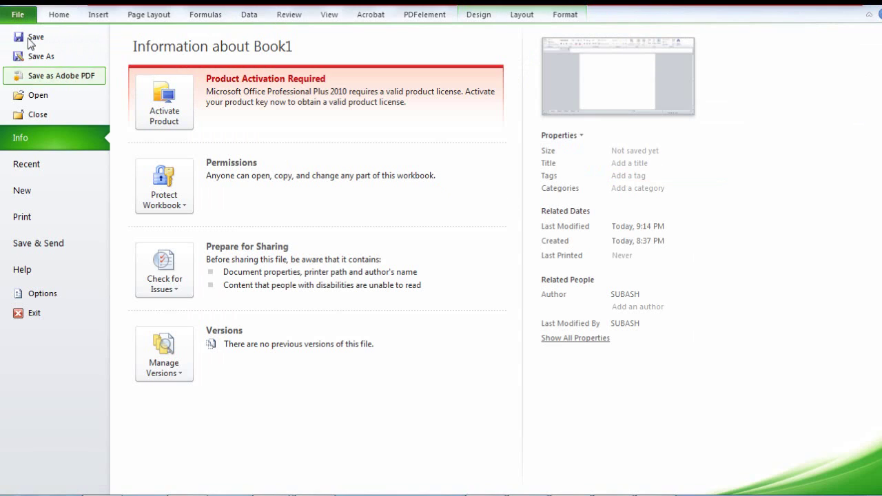
left_click(59, 16)
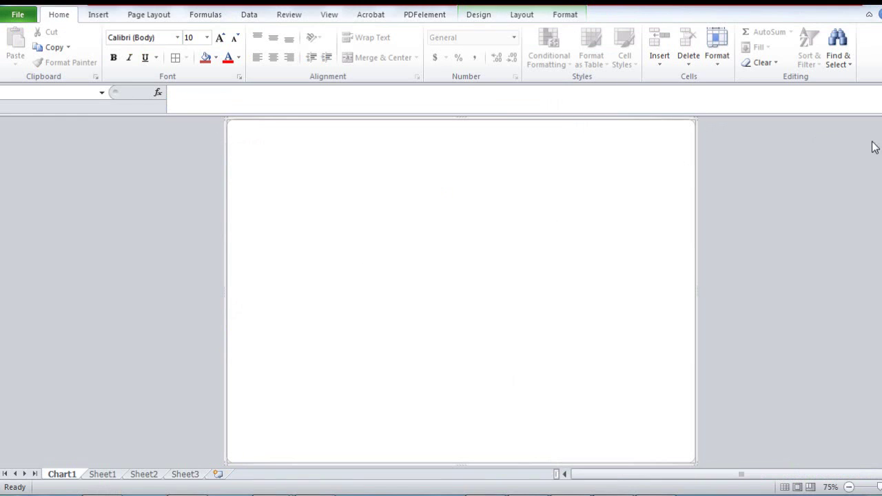
key("alt+F4")
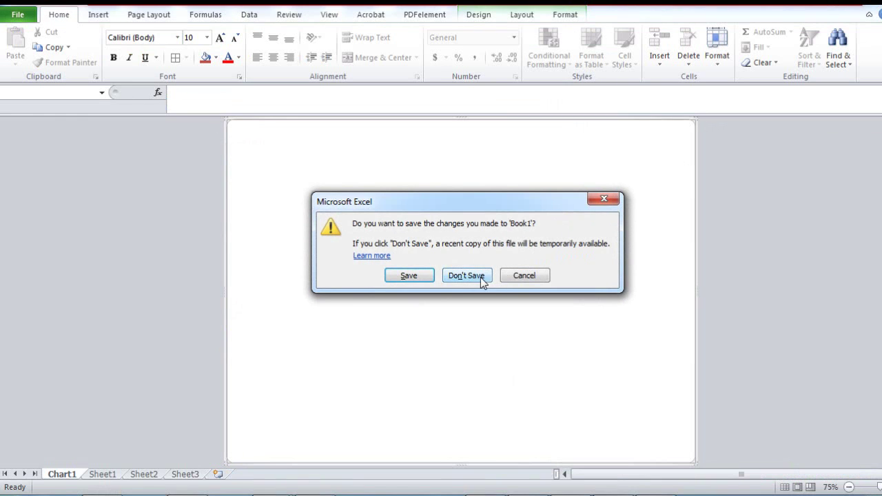
left_click(460, 274)
left_click(103, 474)
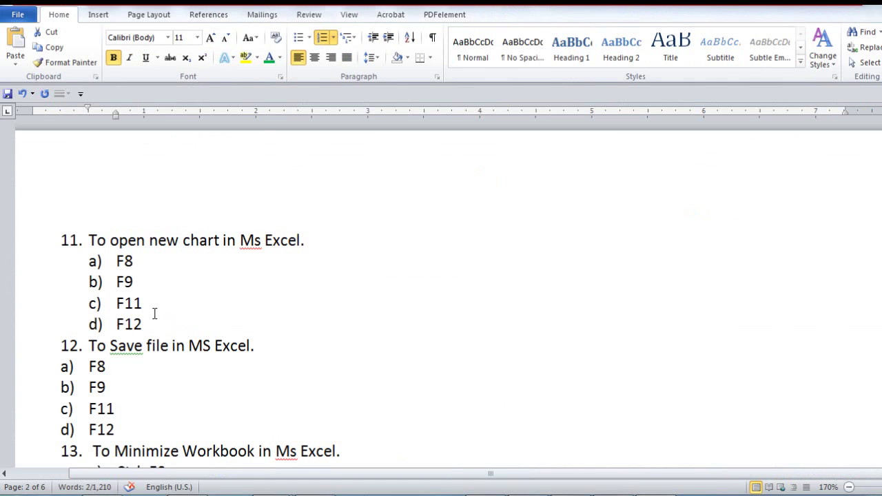
Bold answer c) F11 under question 11.
left_click_drag(148, 307, 94, 308)
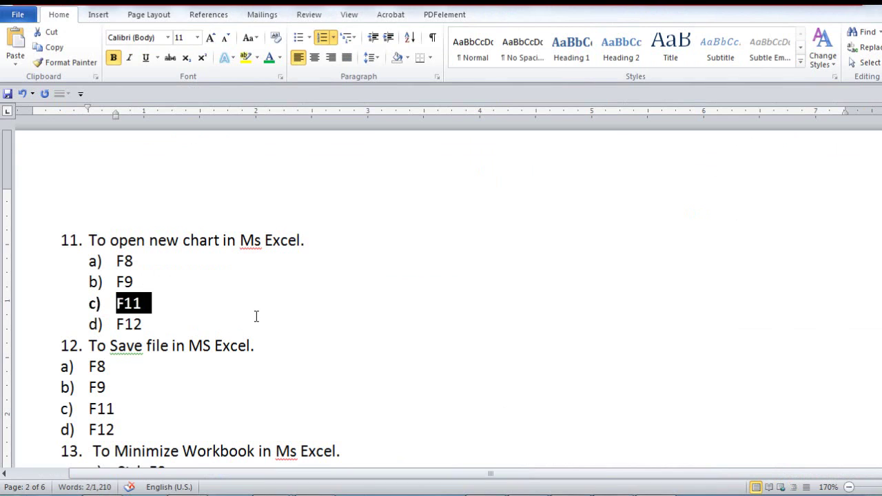
scroll(255, 315, "down", 2)
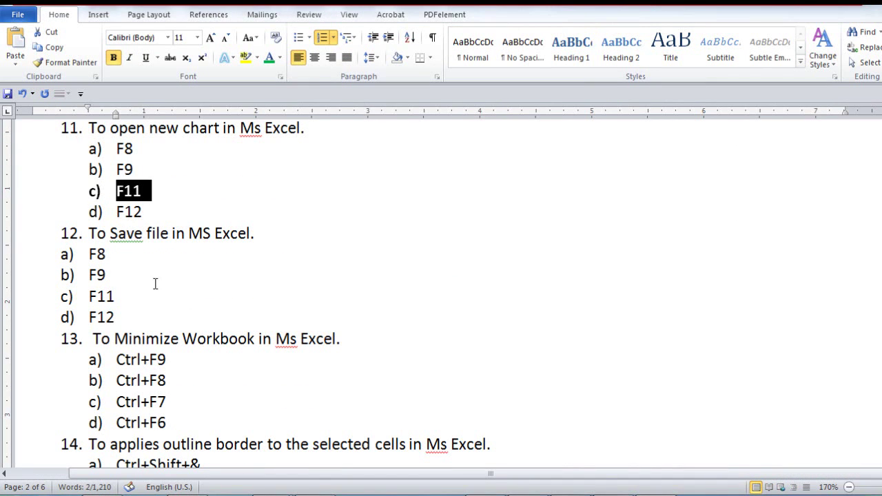
left_click(193, 249)
scroll(193, 250, "down", 1)
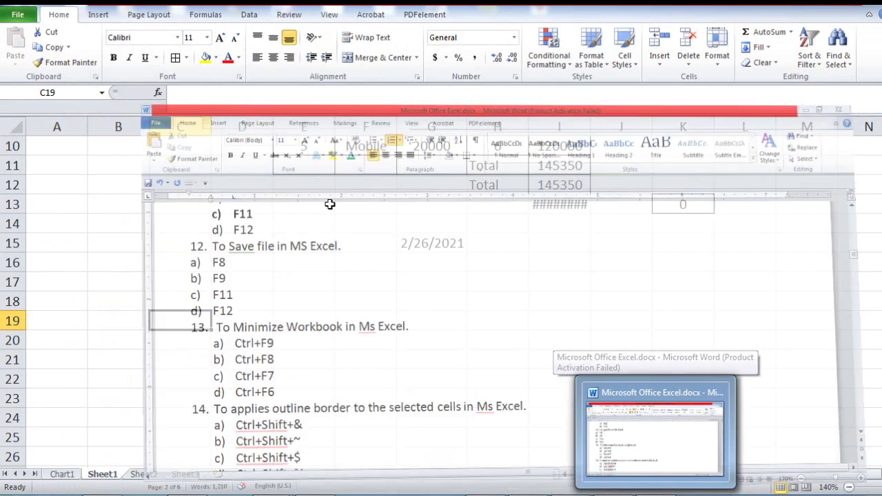
In Excel, test F12 by cancelling the Save As window, then minimise Excel.
left_click(665, 431)
left_click(323, 288)
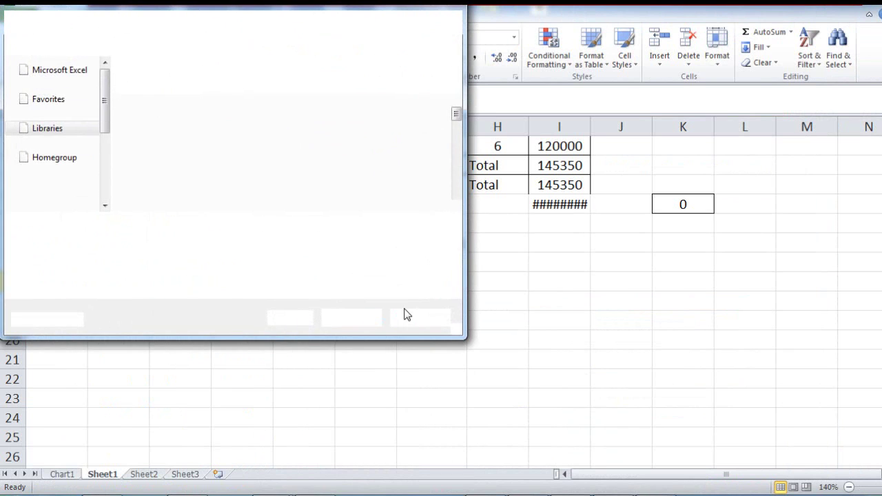
left_click(417, 319)
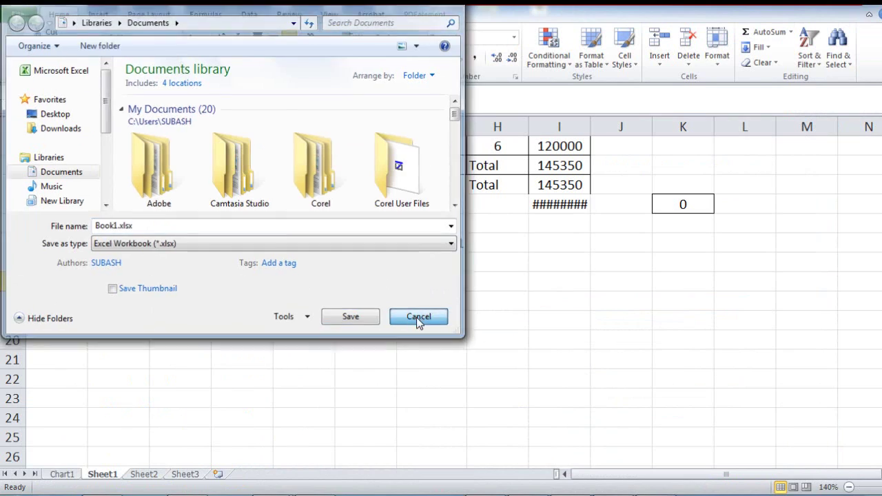
left_click(658, 492)
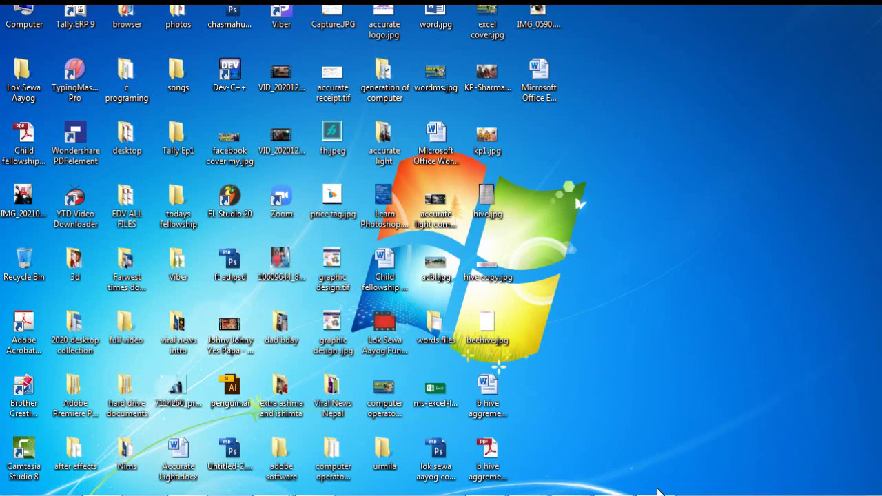
Bold answer d) F12 under question 12 in the Word quiz.
left_click(631, 482)
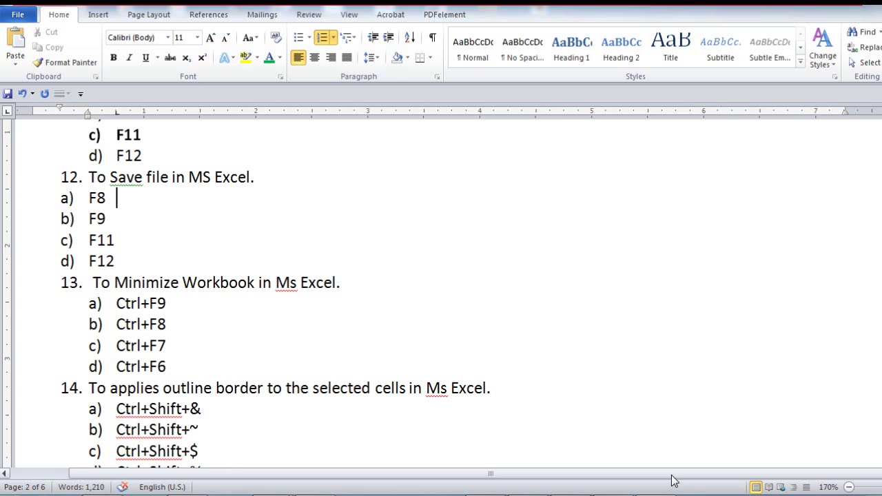
left_click(127, 257)
left_click_drag(126, 260, 88, 260)
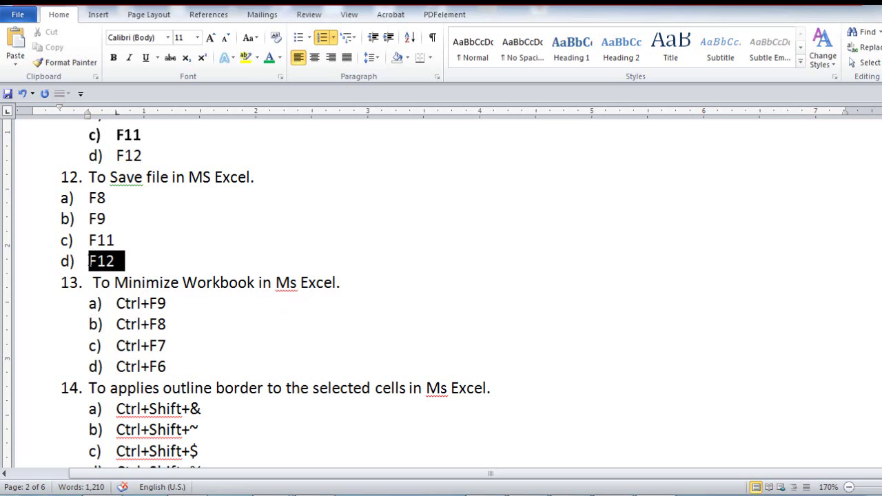
key("ctrl+b")
scroll(208, 301, "down", 1)
left_click(217, 283)
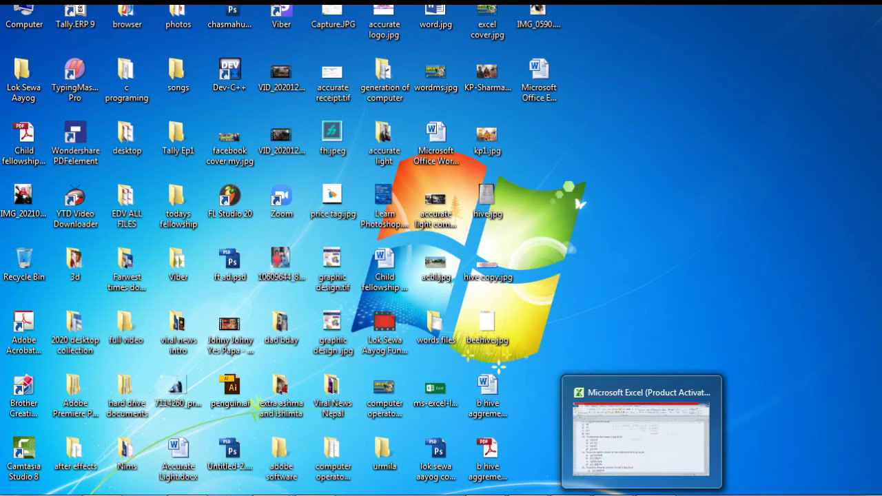
In Excel, minimise the workbook with Ctrl+F9 and restore it.
left_click(620, 420)
left_click(540, 355)
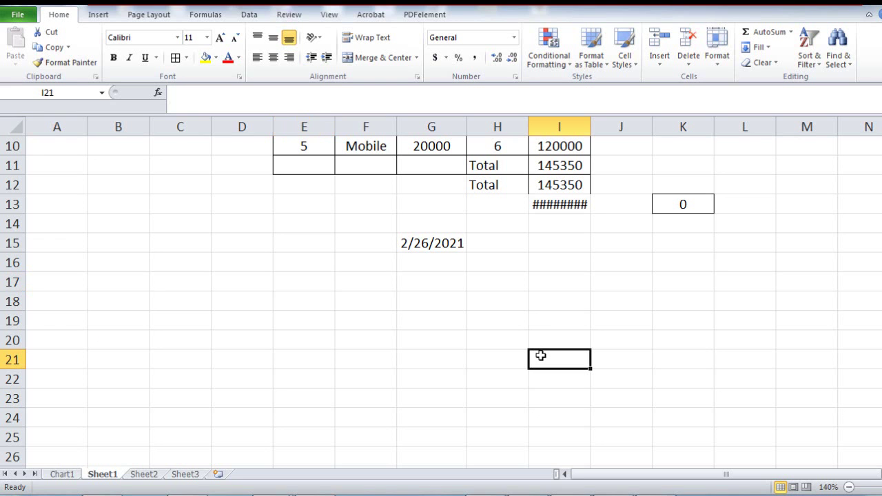
key("ctrl+F9")
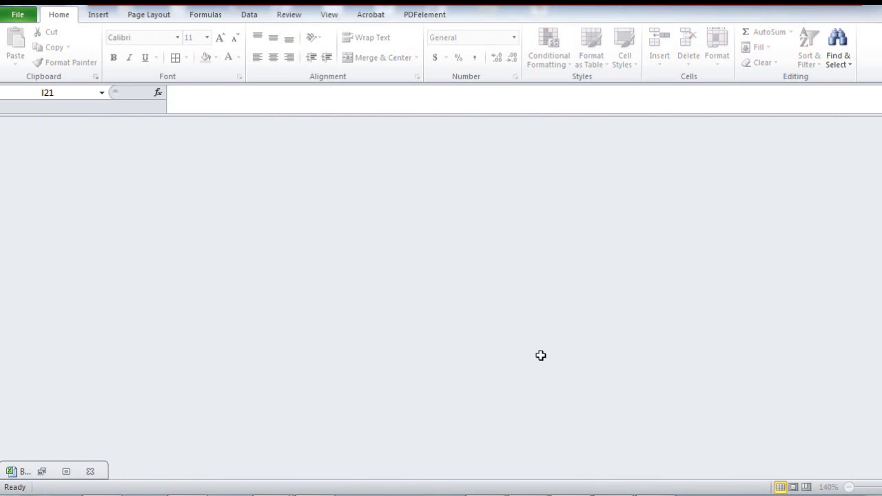
left_click(42, 471)
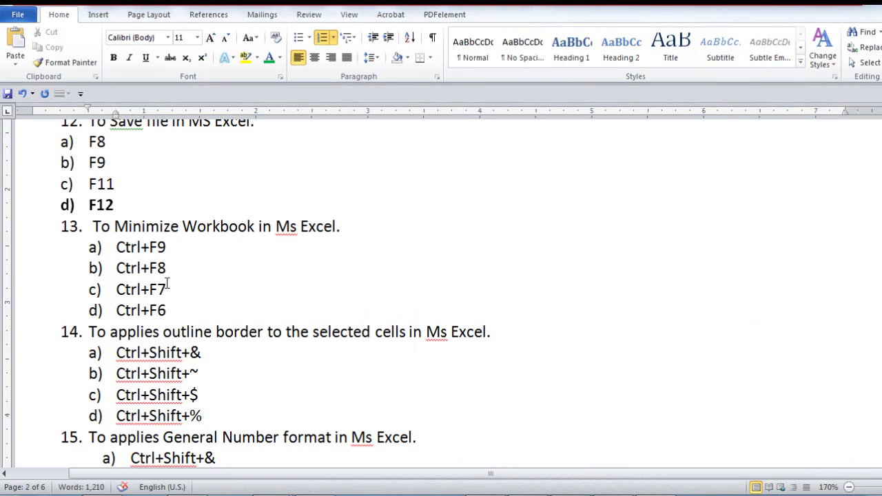
Bold answer a) Ctrl+F9 under question 13.
left_click_drag(172, 248, 84, 246)
key("ctrl+b")
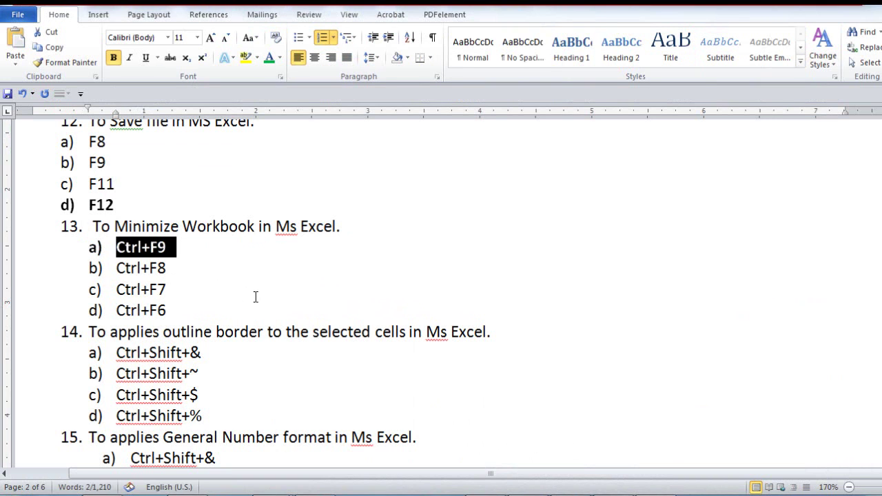
left_click(252, 307)
scroll(248, 324, "down", 1)
left_click(244, 344)
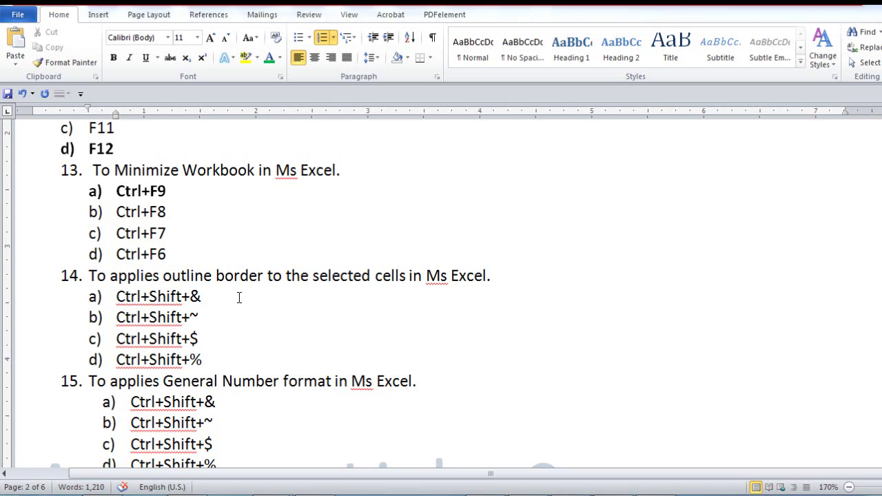
left_click(623, 108)
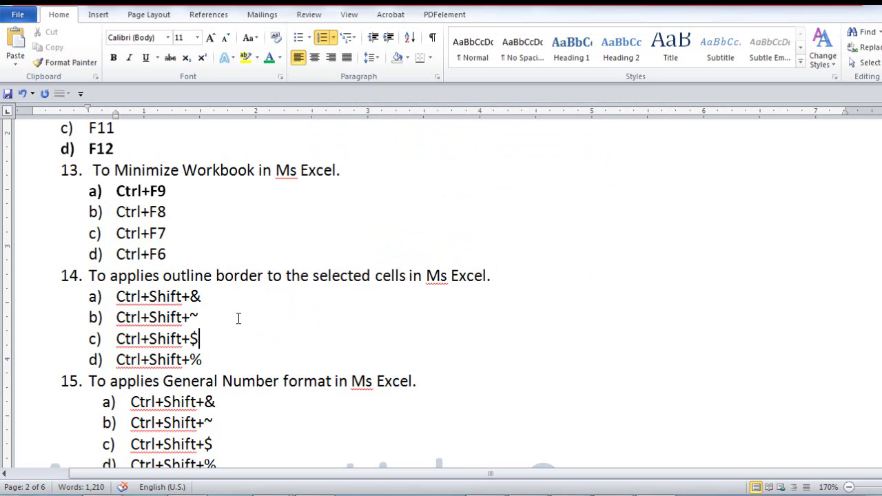
Bold answer a) Ctrl+Shift+& under question 14 and try it on cell I19 in Excel.
left_click_drag(208, 296, 115, 296)
key("ctrl+b")
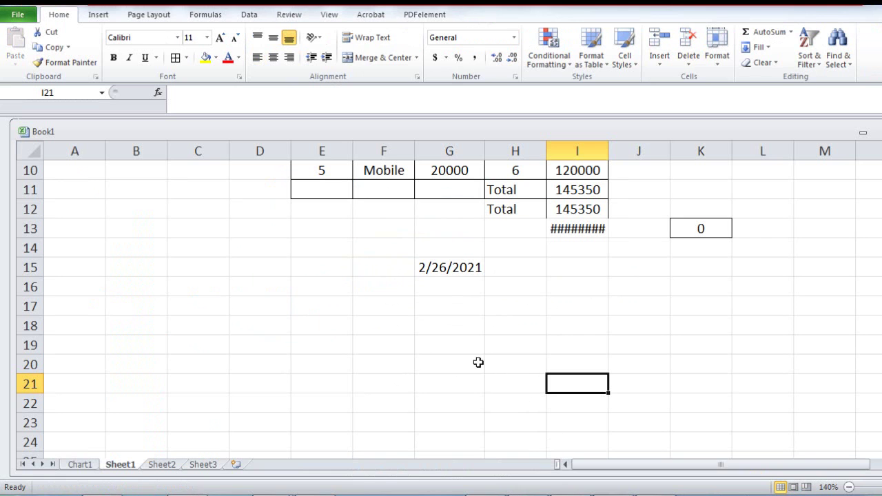
left_click(478, 363)
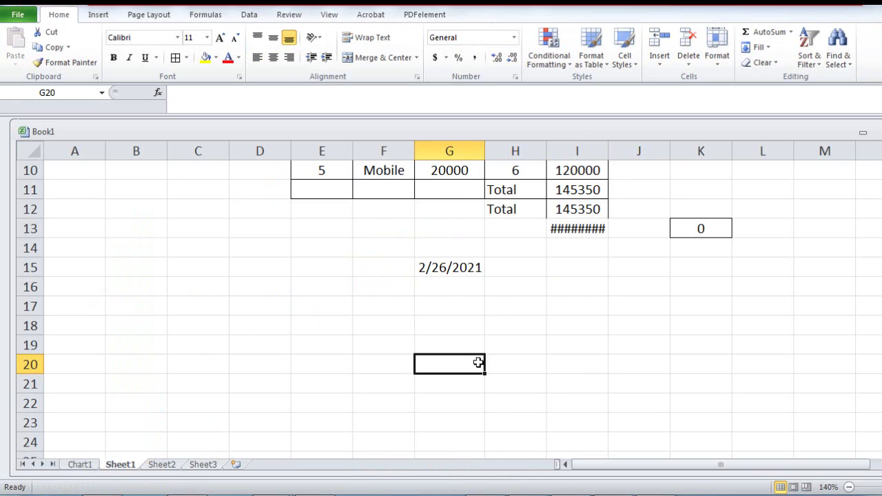
left_click(571, 349)
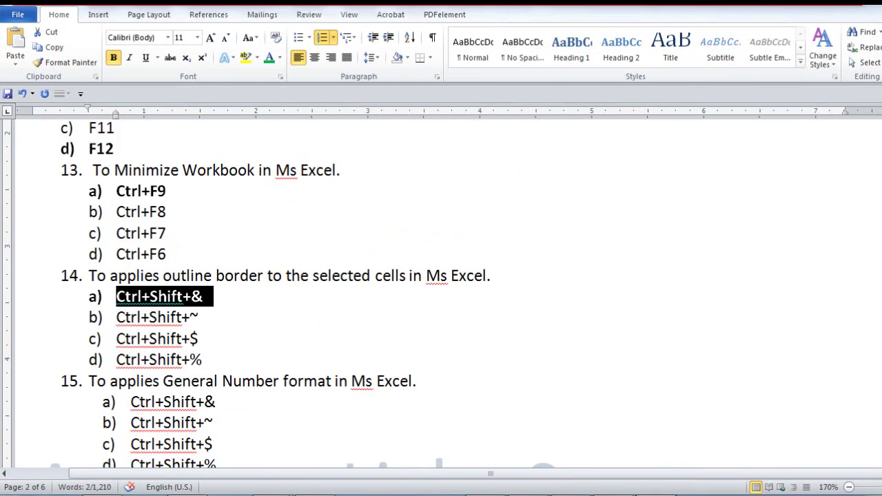
Bold answer b) Ctrl+Shift+~ under question 15, checking it in Excel.
scroll(305, 346, "down", 1)
scroll(286, 321, "down", 1)
scroll(283, 325, "down", 1)
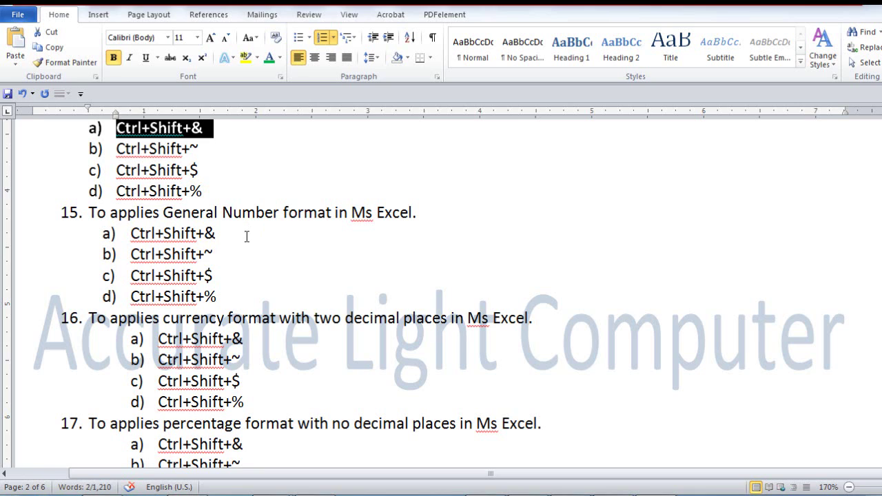
triple_click(216, 258)
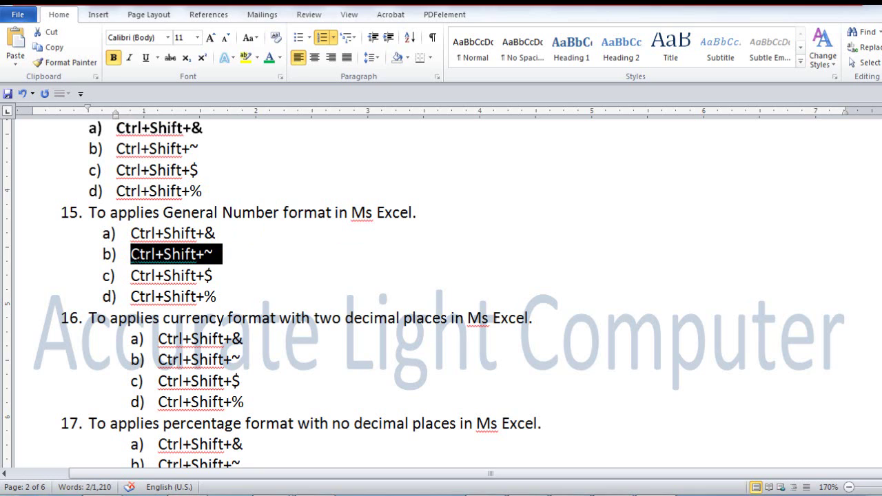
key("ctrl+b")
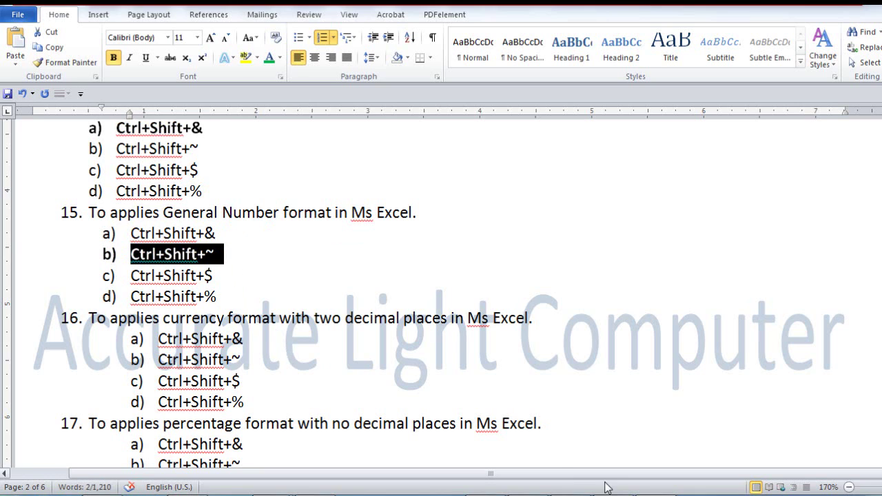
key("alt+Tab")
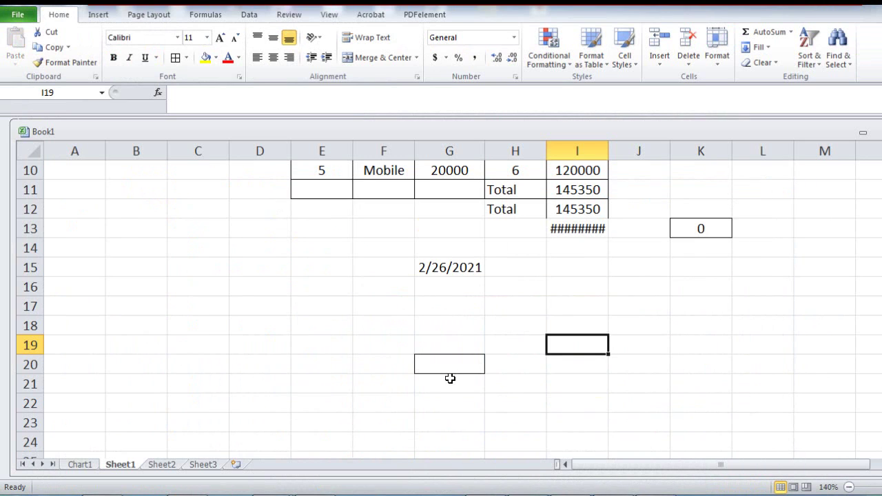
left_click(563, 492)
scroll(211, 329, "down", 1)
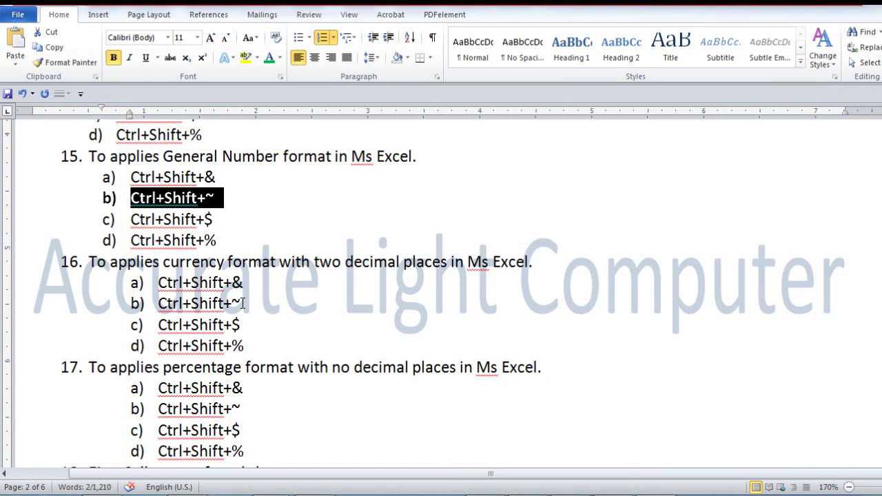
Bold answer c) Ctrl+Shift+$ under question 16.
triple_click(198, 325)
key("ctrl+b")
left_click(285, 407)
scroll(285, 407, "down", 3)
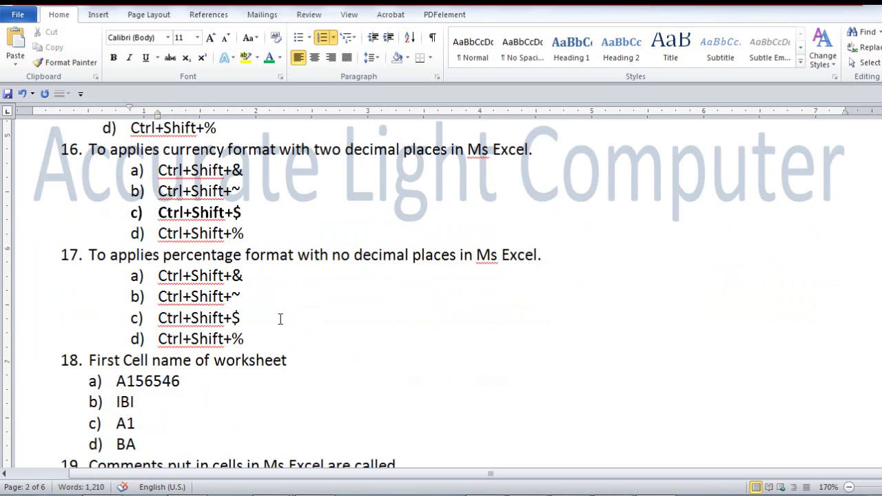
Bold answer d) Ctrl+Shift+% under question 17.
left_click_drag(248, 338, 153, 338)
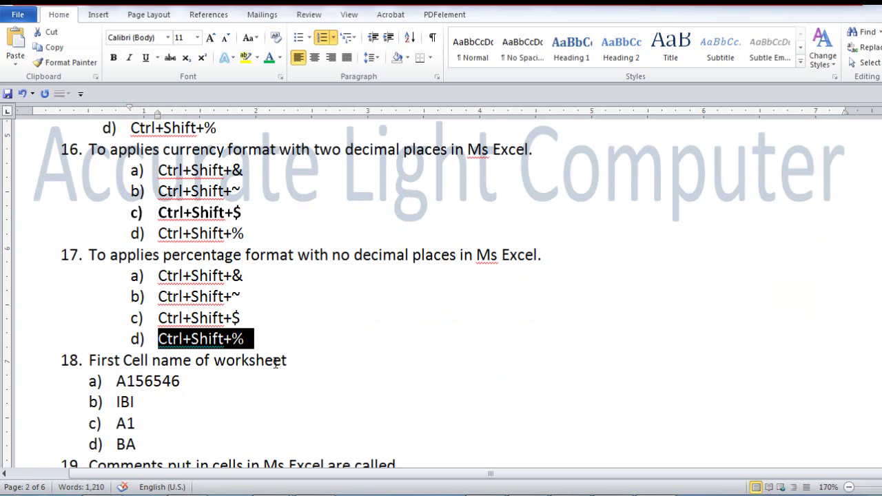
key("ctrl+b")
scroll(297, 379, "down", 1)
scroll(324, 396, "down", 1)
left_click(135, 289)
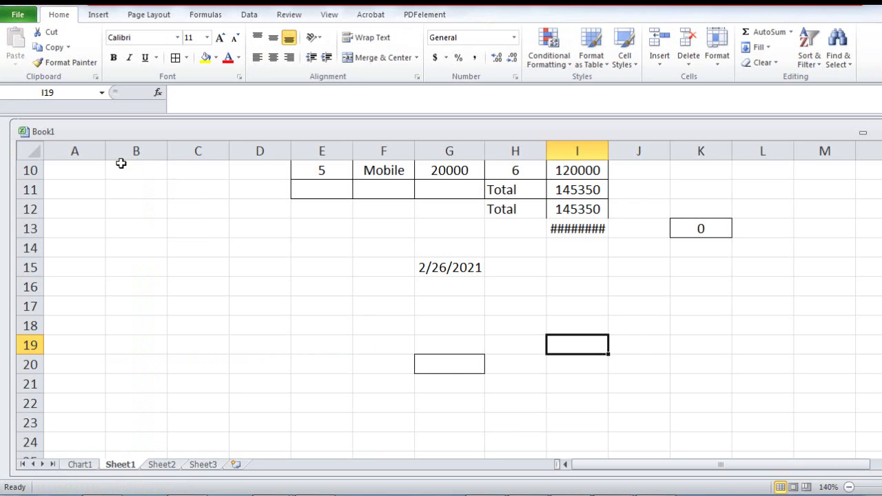
In Excel, jump with Ctrl+Home and confirm the Name Box shows A1.
left_click(74, 174)
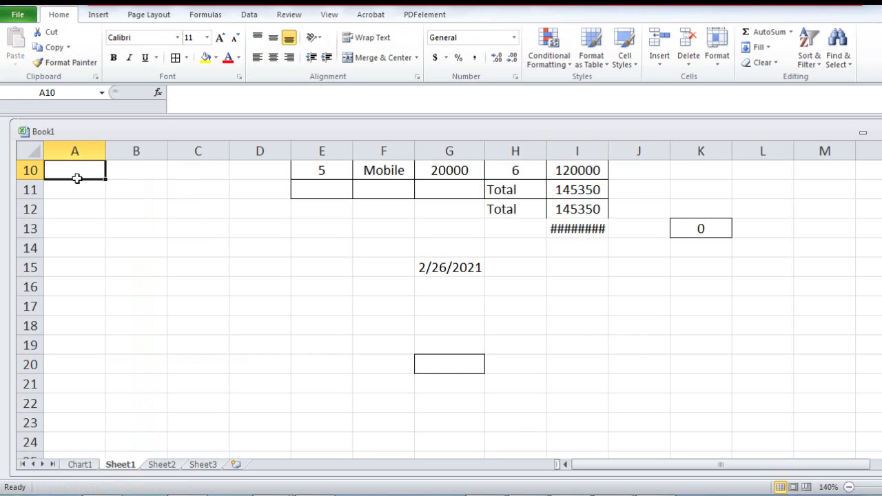
scroll(79, 191, "up", 3)
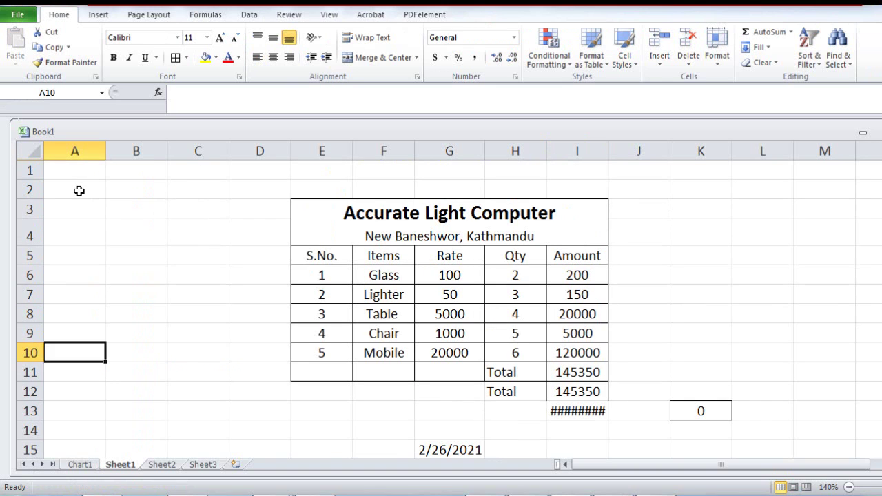
key("ctrl+Home")
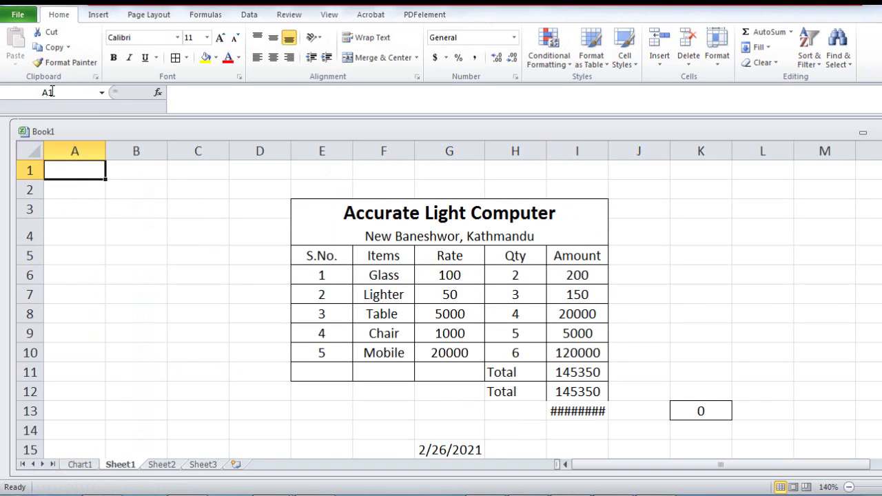
left_click(52, 90)
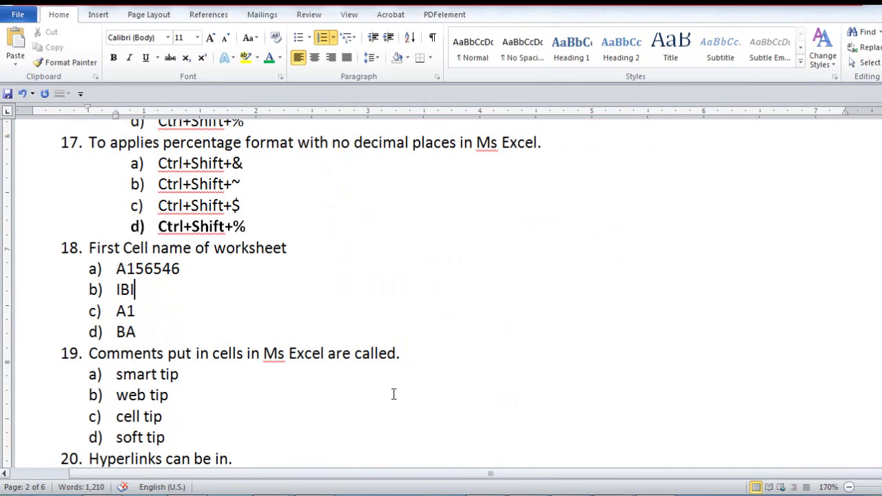
Bold answer c) A1 under question 18.
left_click_drag(136, 311, 111, 310)
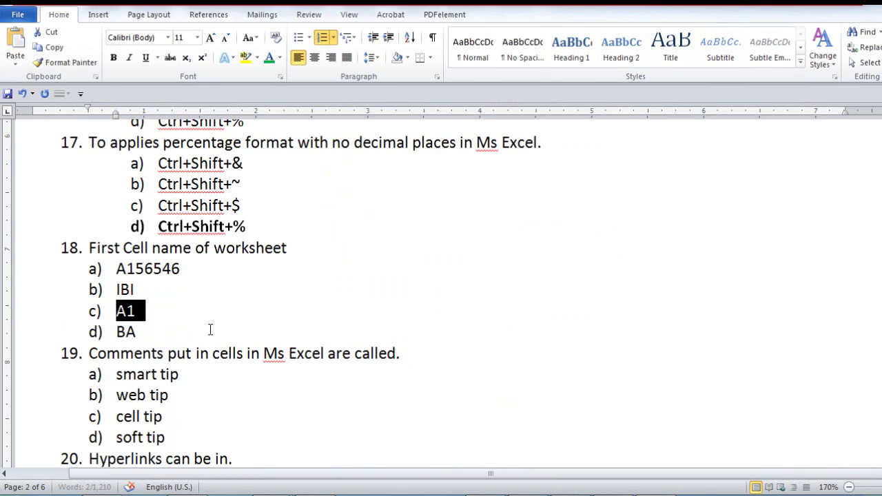
key("ctrl+b")
scroll(211, 328, "down", 2)
left_click(235, 313)
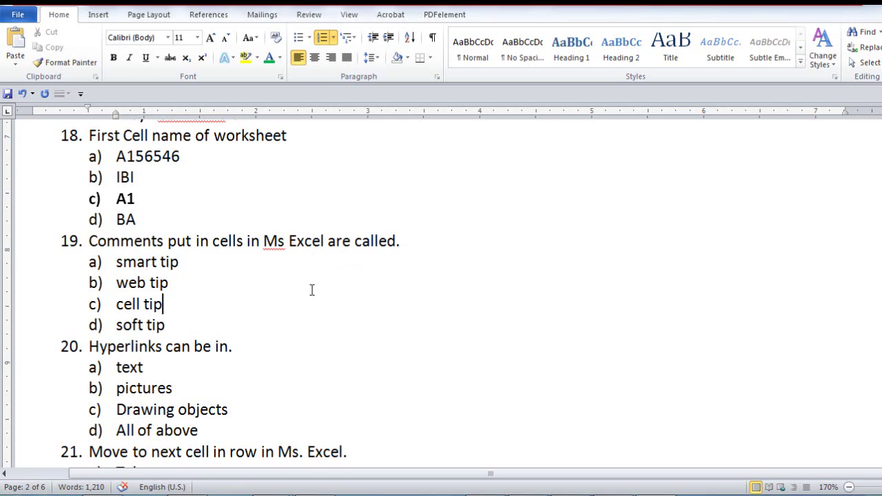
Bold answer c) cell tip under question 19.
scroll(310, 289, "down", 1)
left_click_drag(171, 247, 104, 247)
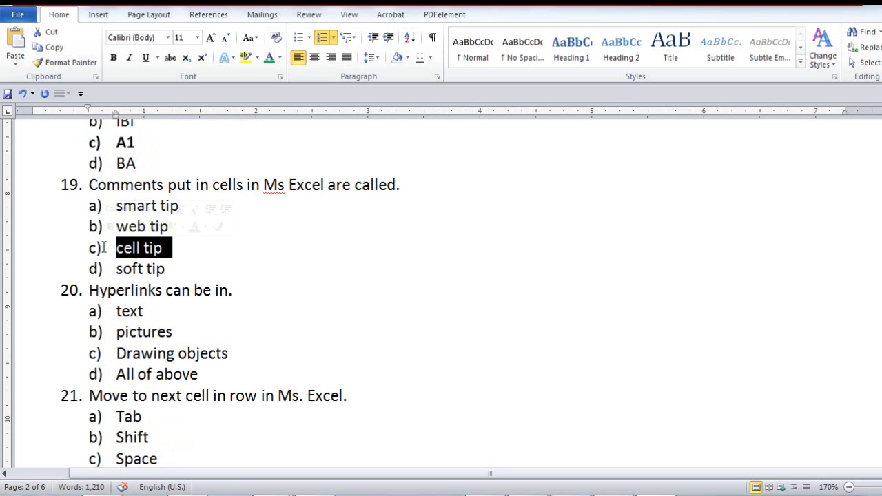
key("ctrl+b")
left_click(274, 328)
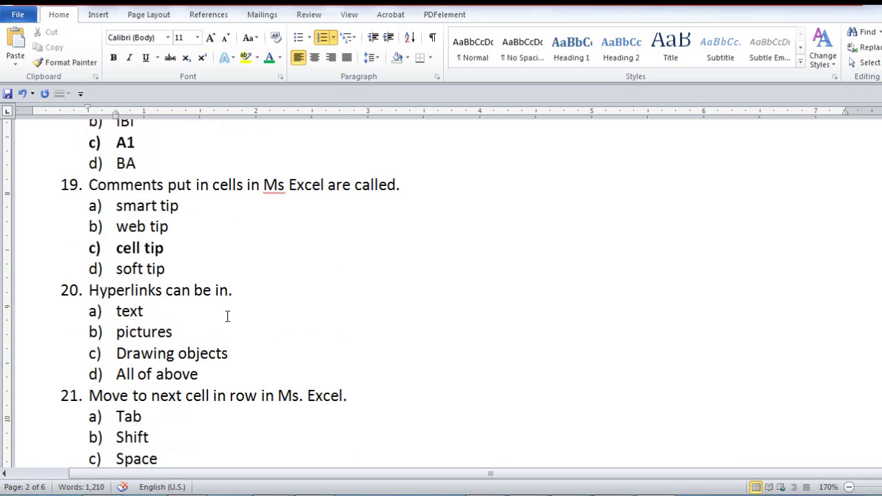
scroll(227, 315, "down", 1)
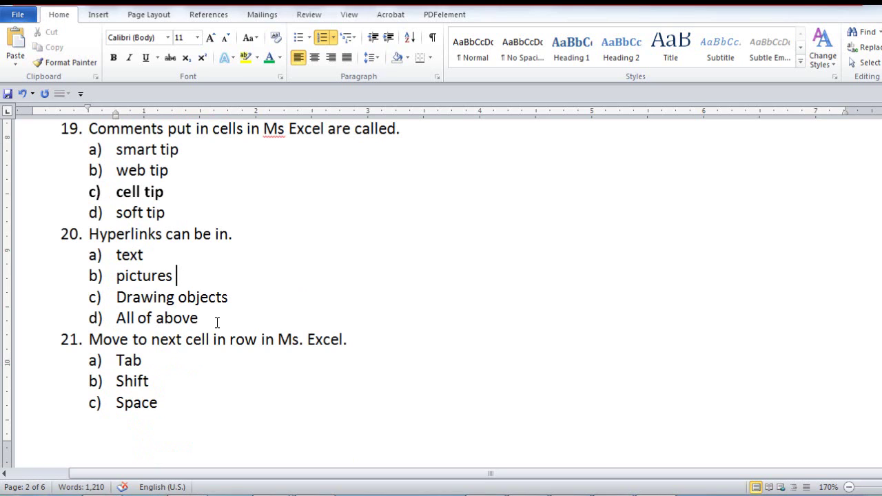
Bold 'All of above' for question 20 and 'Tab' for question 21.
left_click_drag(206, 321, 115, 317)
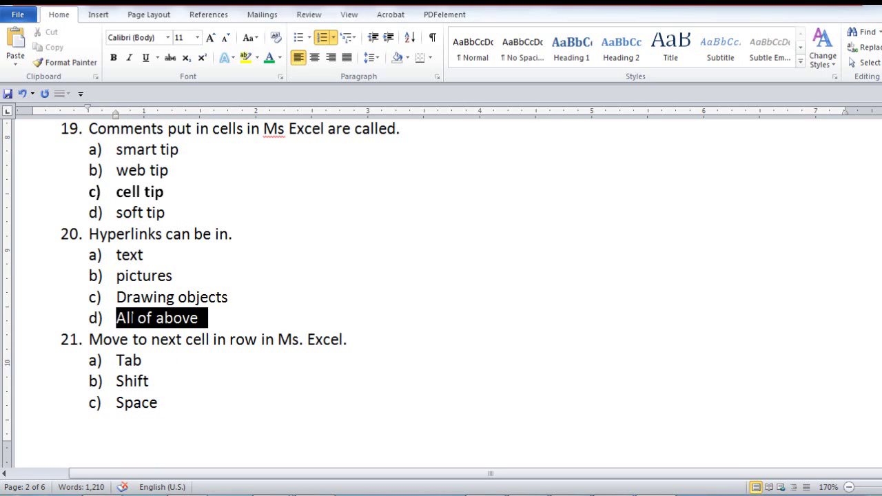
key("ctrl+b")
scroll(185, 364, "down", 2)
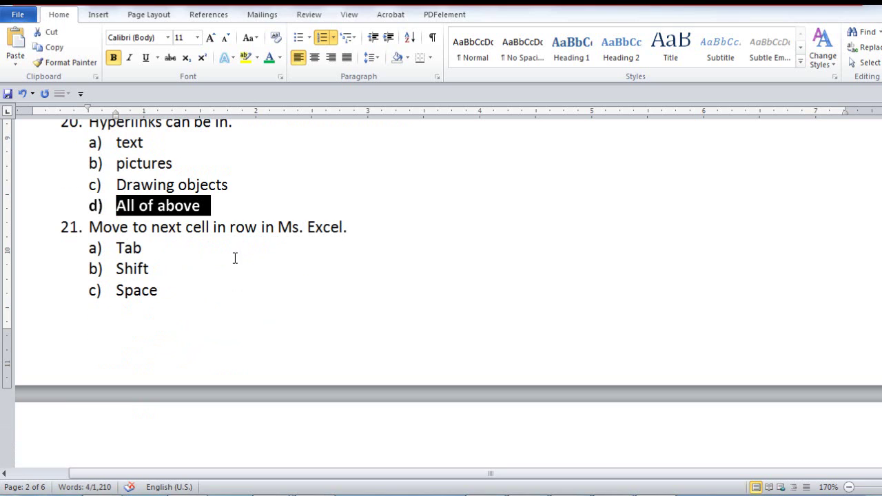
scroll(231, 272, "down", 2)
scroll(230, 274, "up", 1)
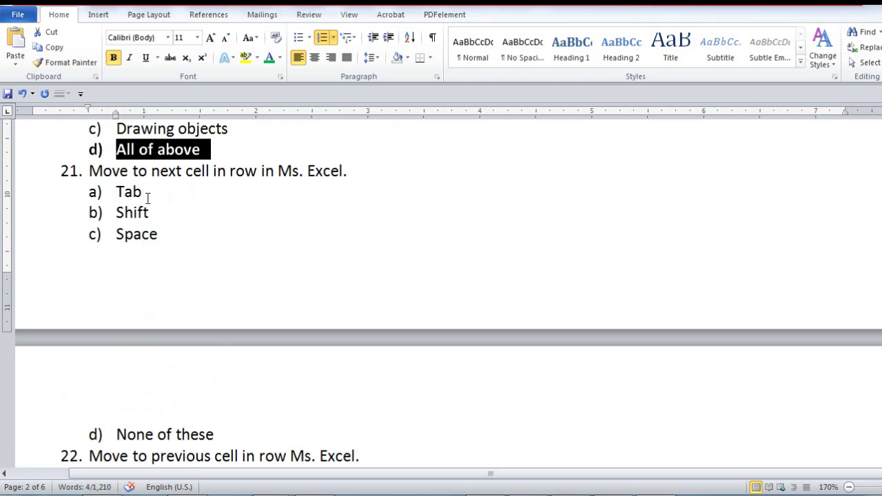
left_click_drag(143, 193, 115, 193)
key("ctrl+b")
Bold 'Shift+Tab' for question 22 and 'Ctrl+Page Down' for question 23.
scroll(227, 289, "down", 2)
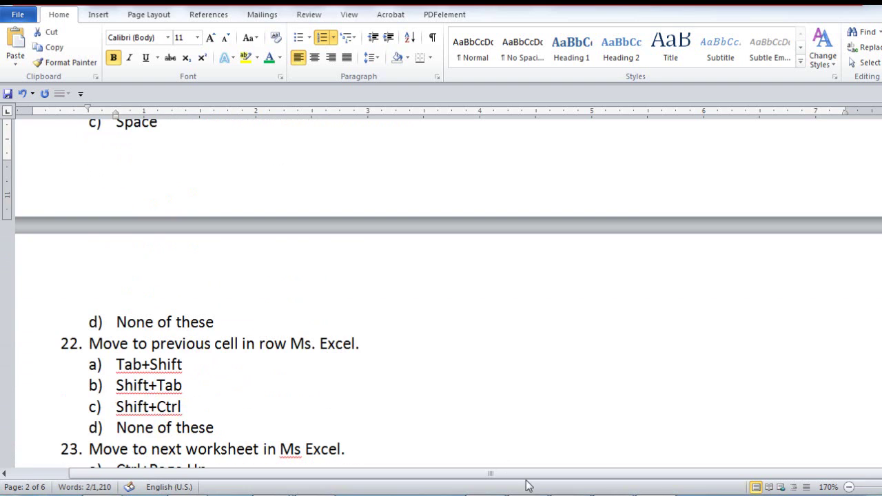
scroll(313, 321, "down", 3)
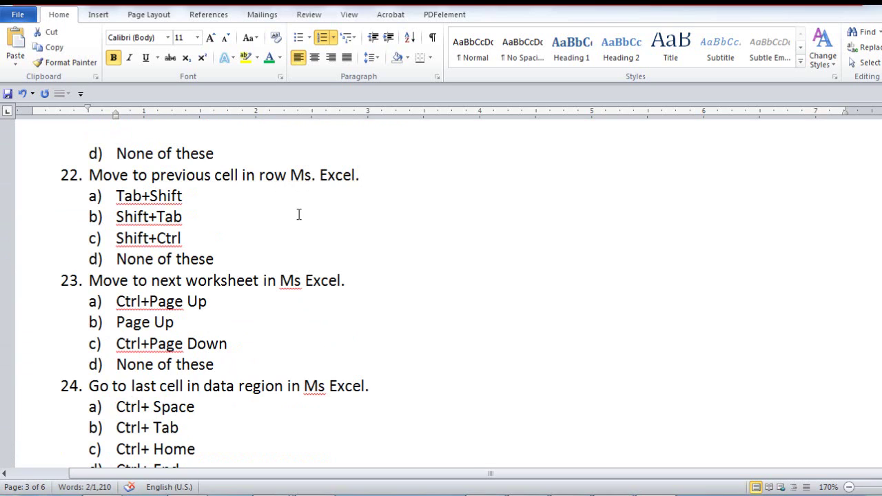
left_click_drag(196, 217, 114, 217)
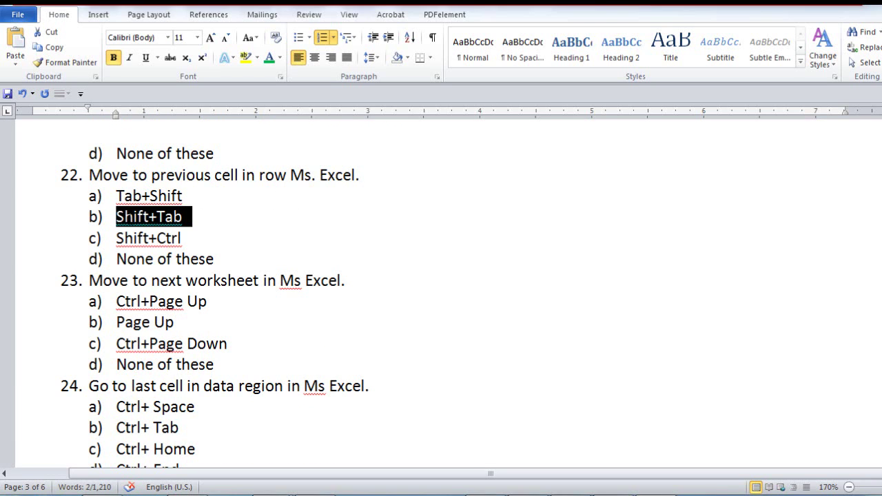
key("ctrl+b")
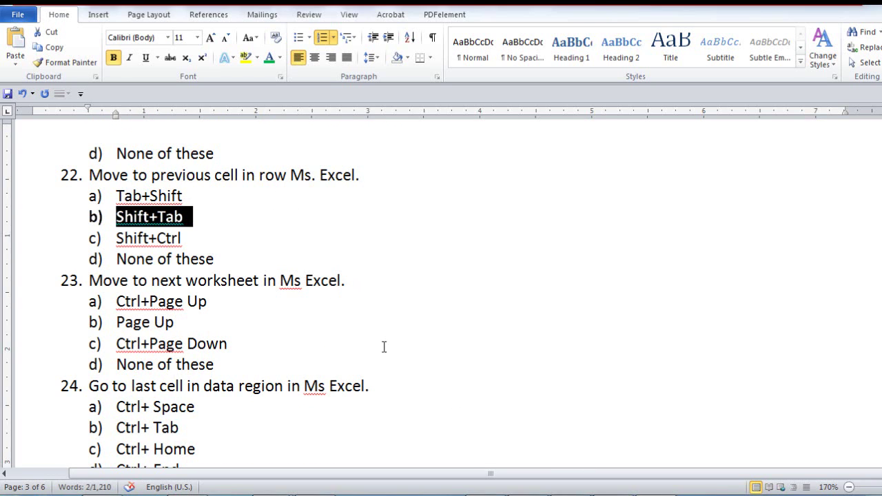
scroll(274, 286, "down", 3)
scroll(274, 286, "up", 1)
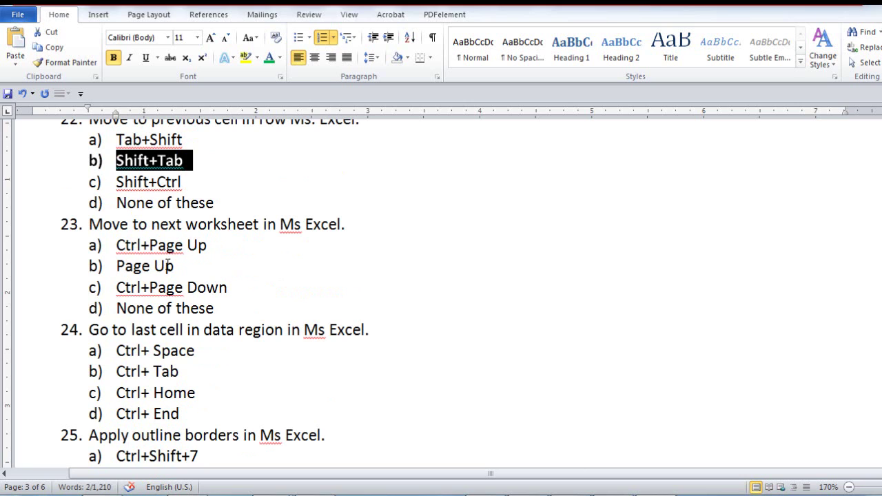
left_click_drag(180, 267, 116, 266)
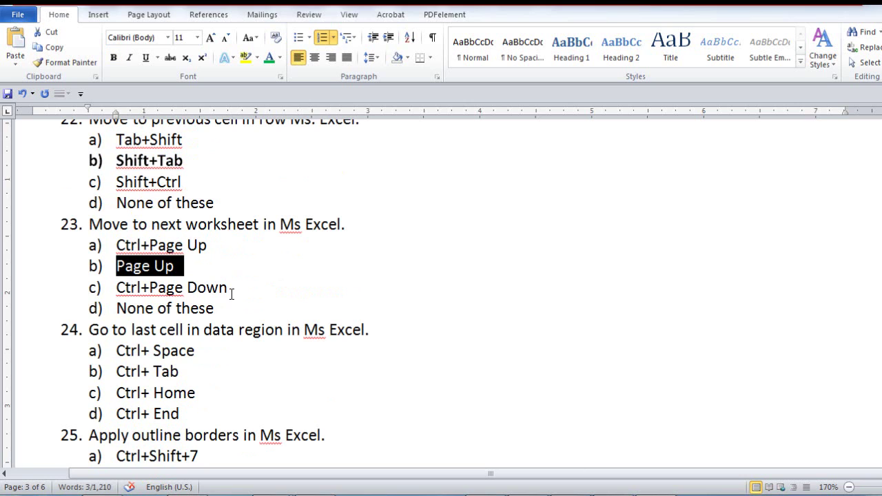
left_click_drag(237, 287, 116, 287)
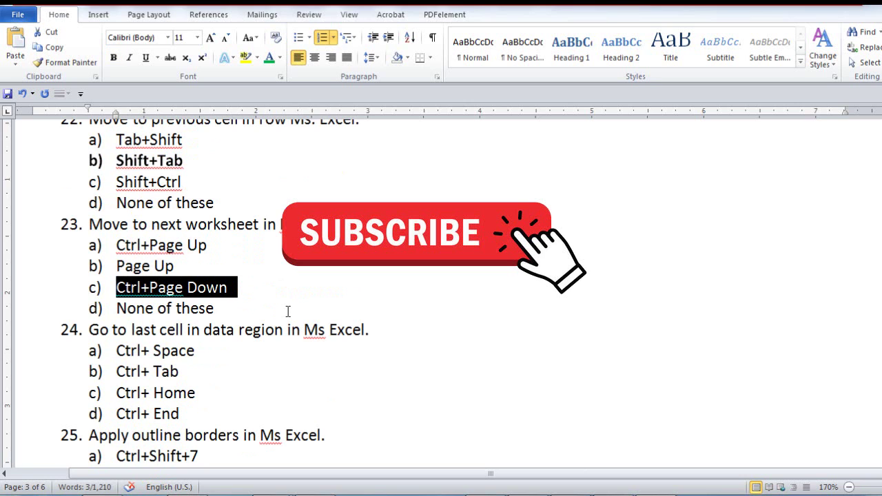
key("ctrl+b")
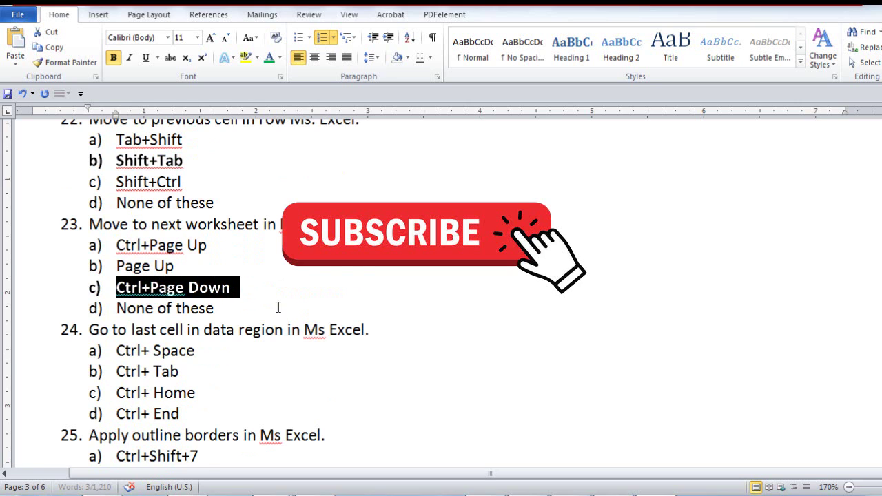
Bold 'Ctrl+ Home' as question 24's answer.
scroll(248, 311, "down", 1)
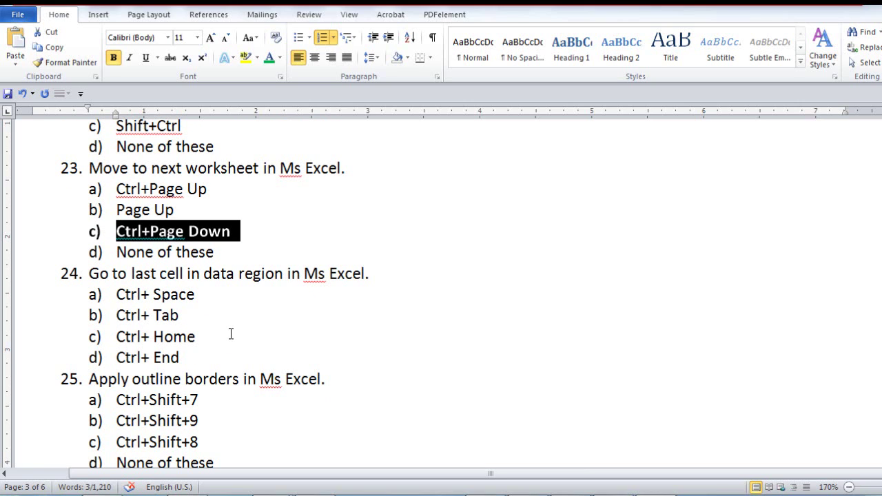
double_click(203, 336)
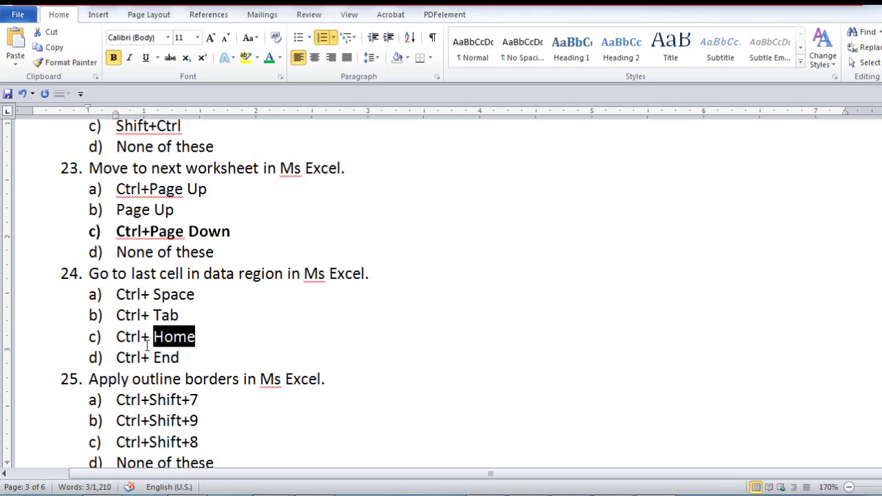
left_click_drag(199, 336, 113, 338)
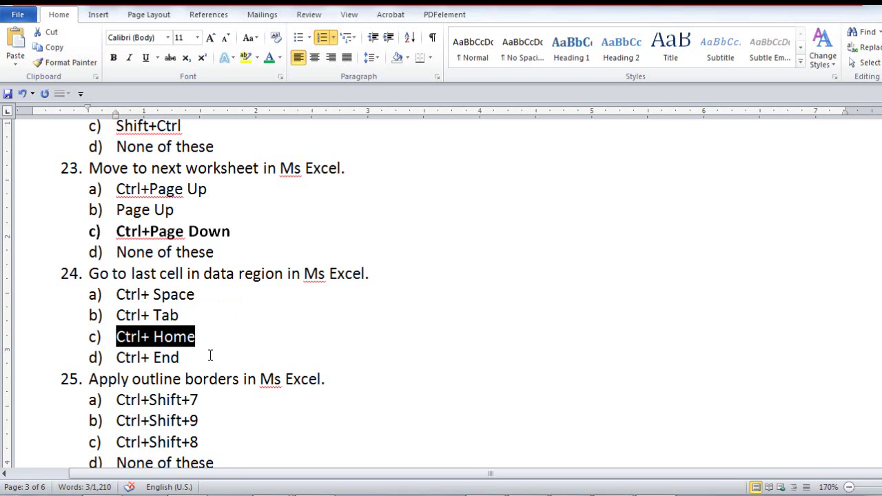
key("ctrl+b")
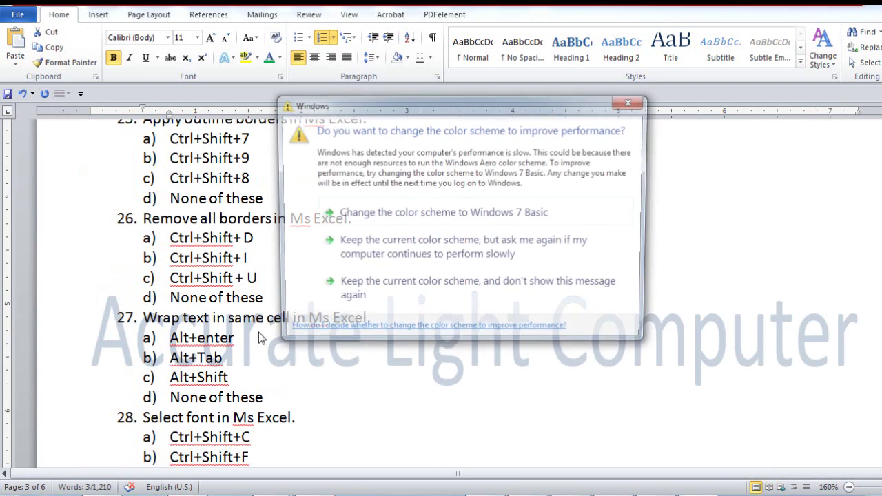
Dismiss the Windows colour-scheme prompt and deselect the bolded answer.
left_click(354, 257)
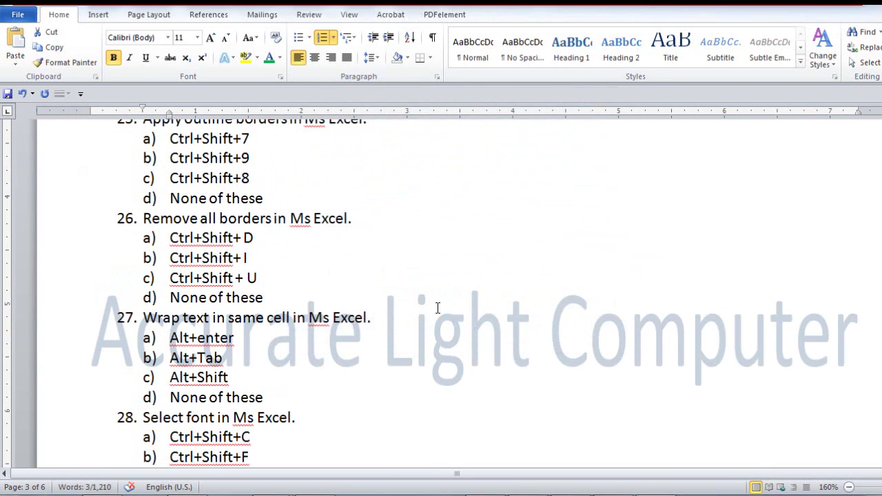
scroll(437, 308, "down", 1)
scroll(437, 308, "down", 1)
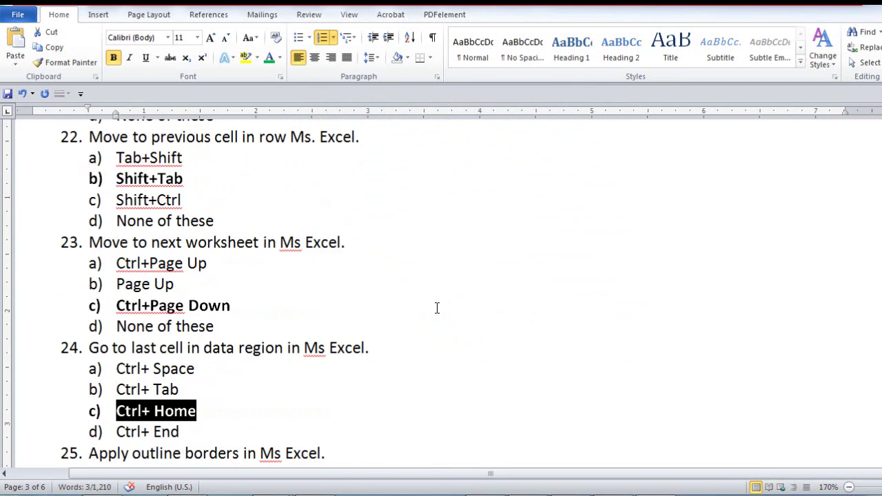
scroll(437, 308, "down", 1)
scroll(437, 308, "down", 1)
left_click(356, 310)
scroll(356, 310, "down", 2)
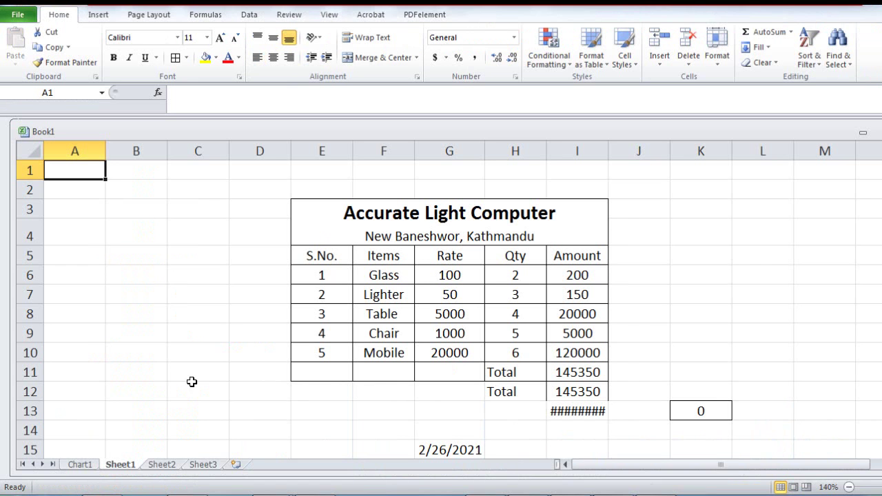
In Excel, copy the range C9:C11.
left_click(192, 384)
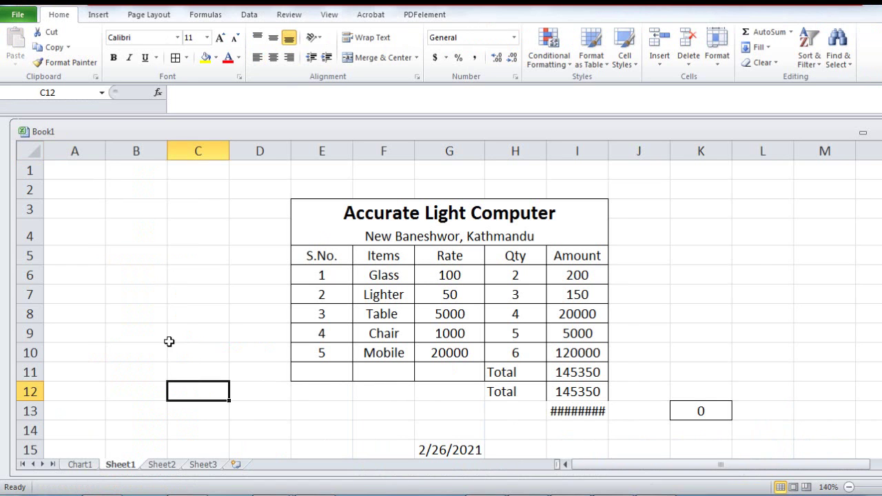
left_click_drag(168, 341, 220, 379)
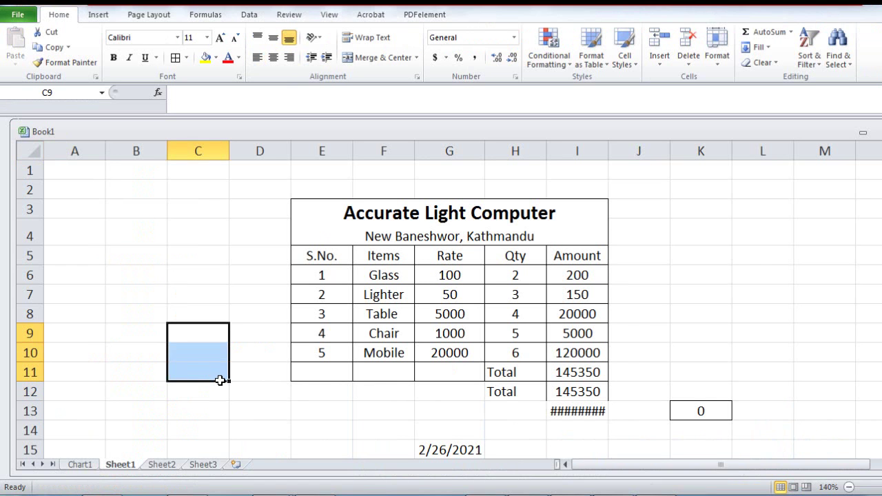
key("ctrl+c")
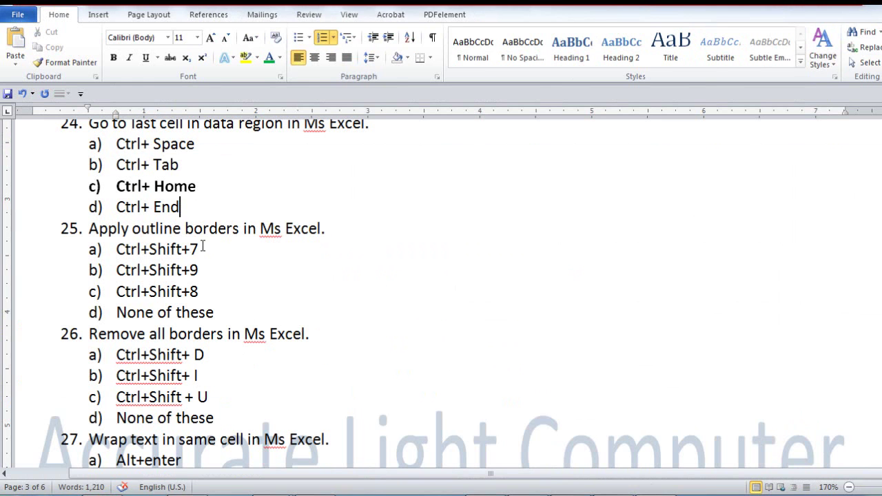
Bold 'Ctrl+Shift+7' for question 25 and 'Ctrl+Shift + U' for question 26, then switch to Excel.
left_click_drag(204, 249, 116, 249)
key("ctrl+b")
scroll(245, 310, "down", 1)
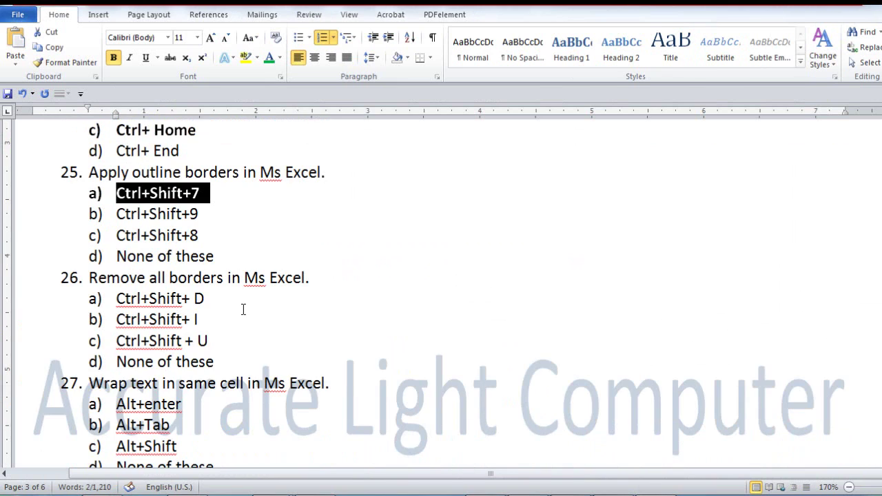
scroll(247, 318, "down", 2)
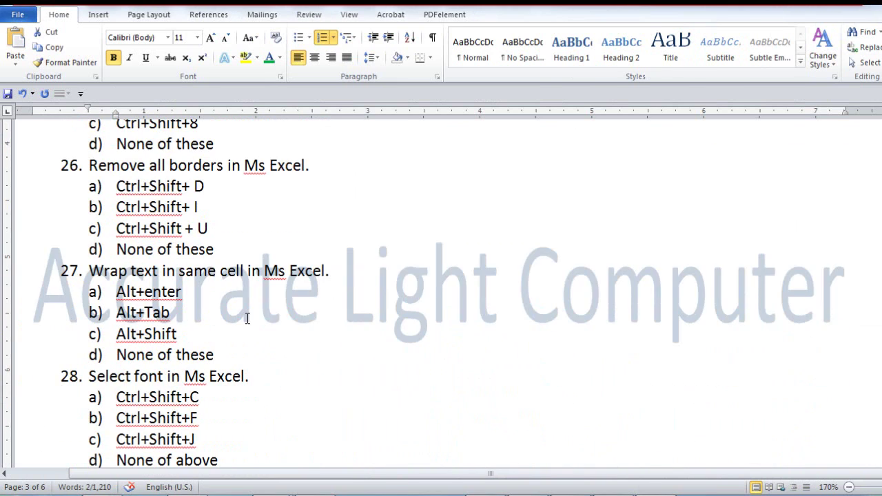
scroll(247, 318, "up", 1)
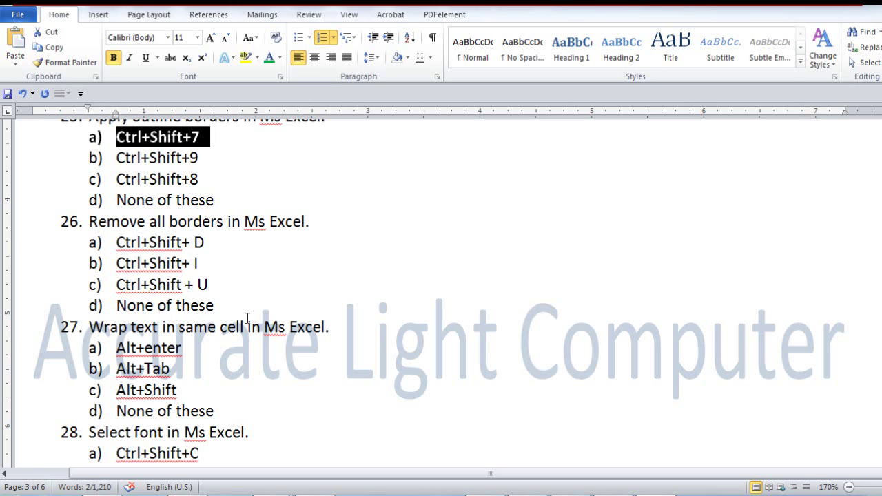
left_click_drag(219, 285, 116, 284)
key("ctrl+b")
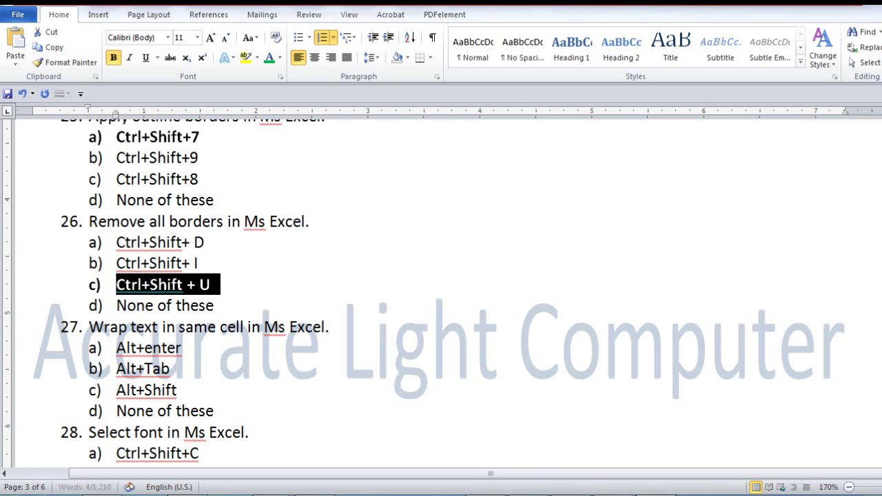
key("alt+Tab")
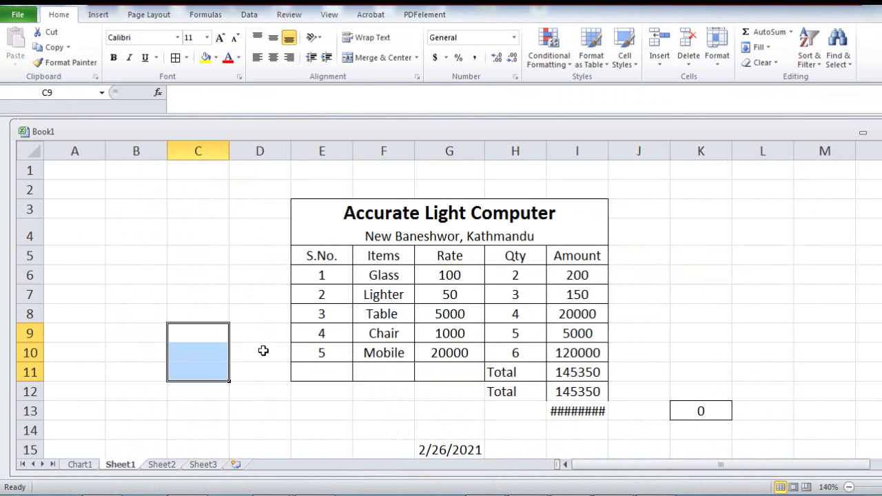
In Excel, test Ctrl+Shift+U on range B8:C12, then minimise Excel to the desktop.
left_click(263, 351)
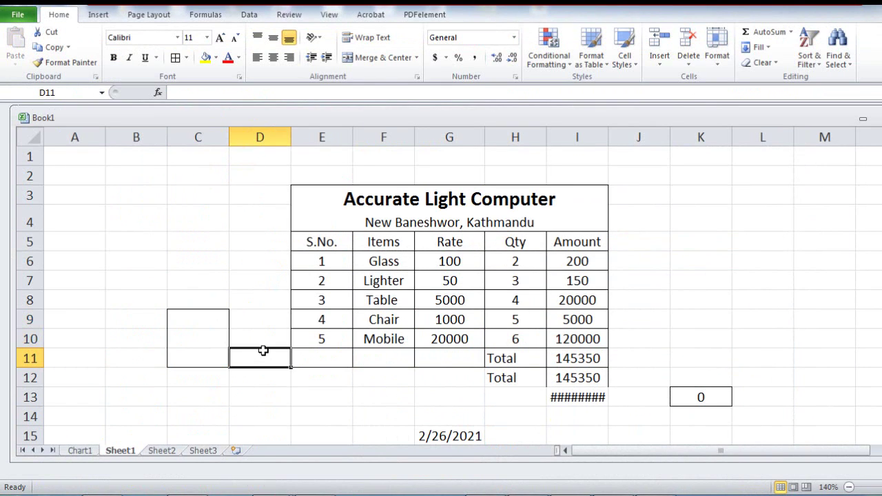
left_click_drag(165, 303, 222, 380)
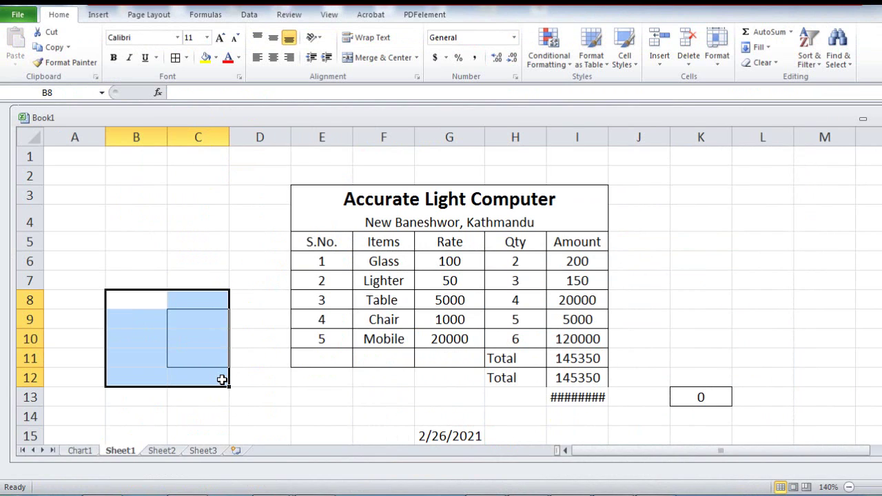
key("ctrl+shift+u")
key("ctrl+shift+u")
key("ctrl+u")
key("ctrl+shift+u")
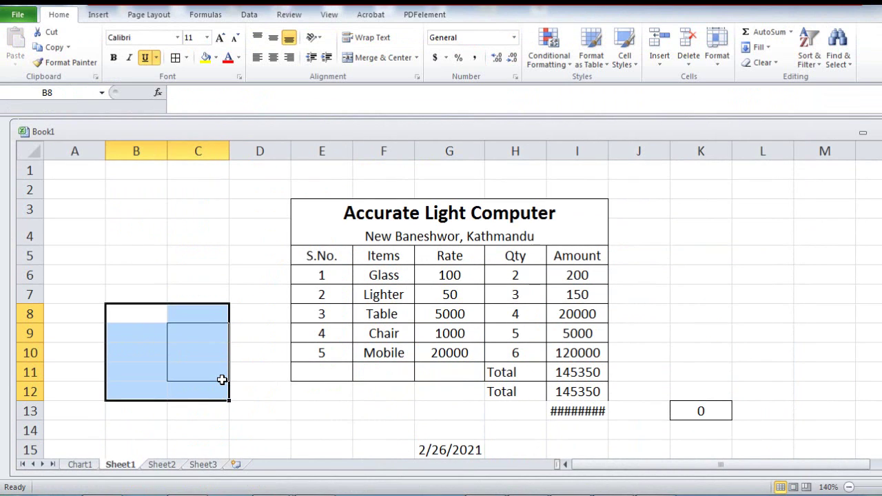
left_click(231, 386)
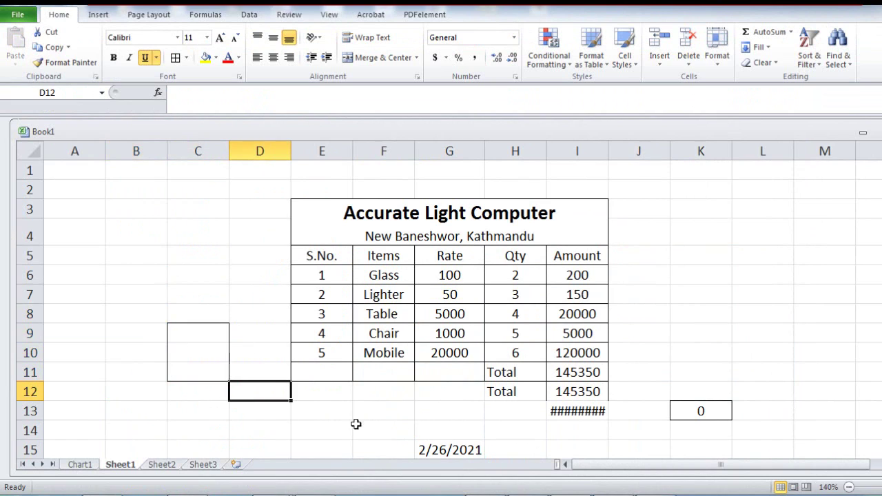
key("super+d")
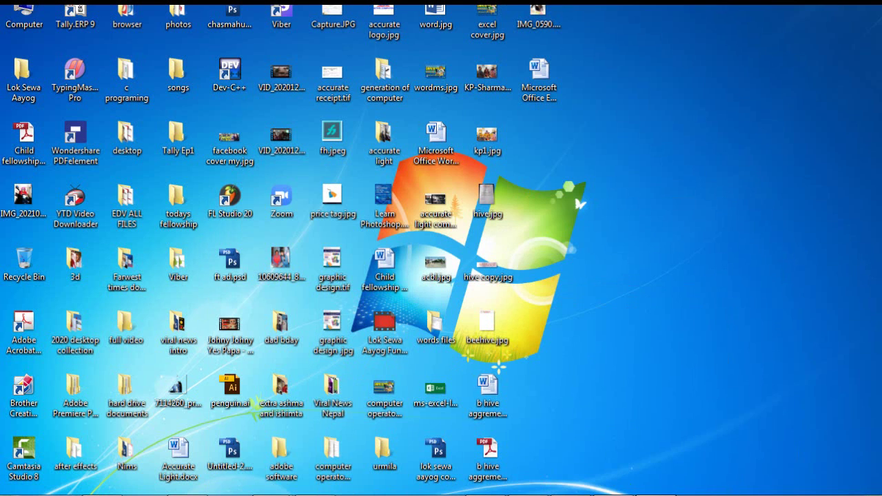
Bold 'Alt+enter' as question 27's answer.
scroll(413, 340, "down", 1)
scroll(351, 354, "down", 1)
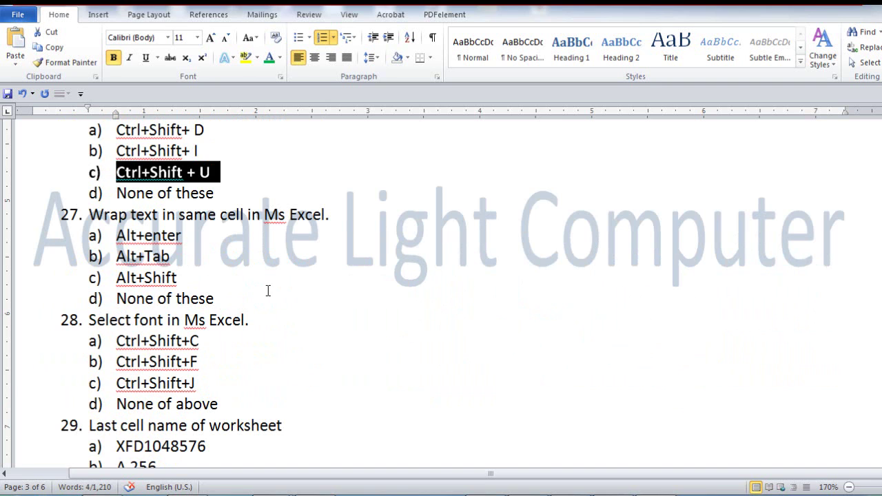
left_click_drag(193, 235, 115, 235)
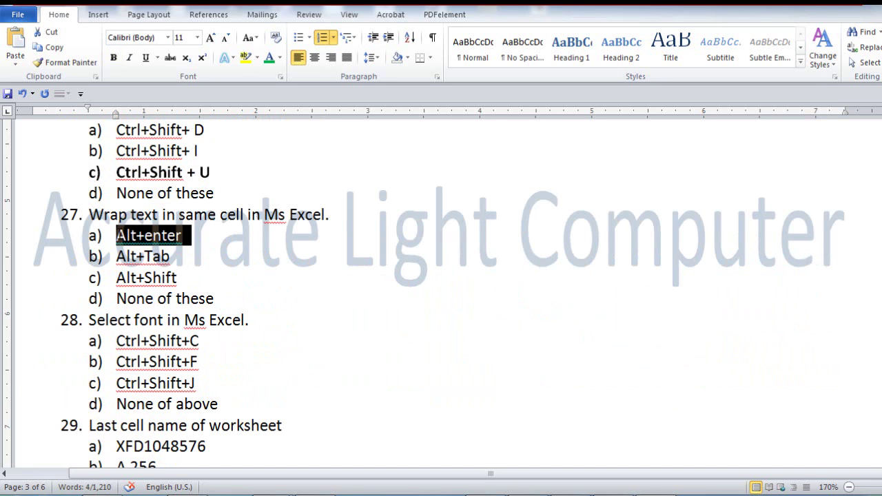
key("ctrl+b")
In Excel, enter 'sdfgsdf' and 'fdgsdfg' on two lines in cell B6, then return to Word.
key("super+d")
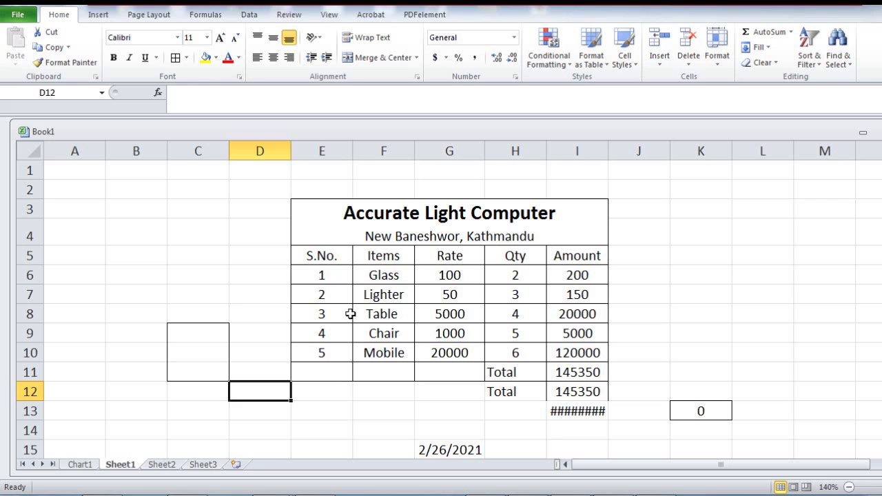
left_click(226, 293)
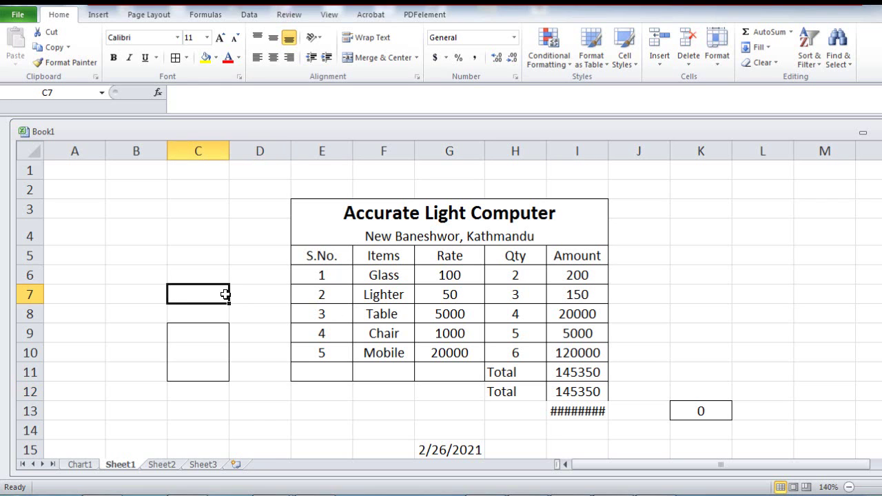
left_click(123, 273)
type("sdfgsdf")
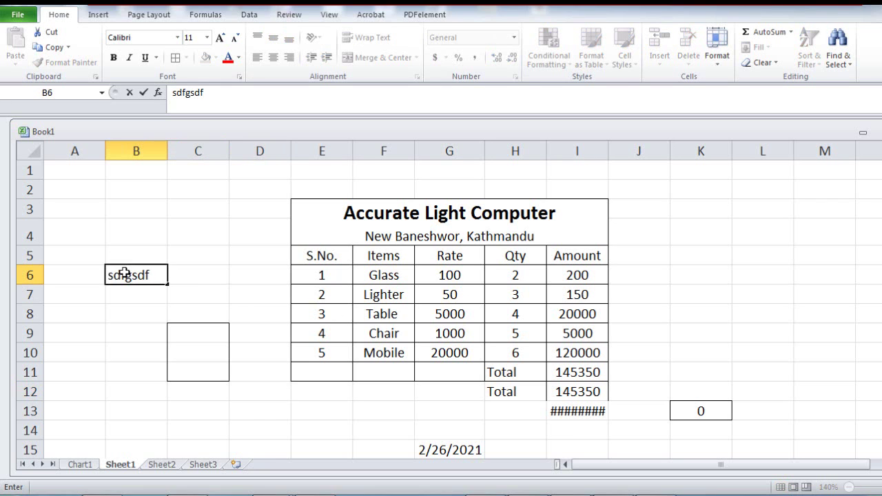
key("alt+Return")
type("fdgsdfg")
left_click(161, 318)
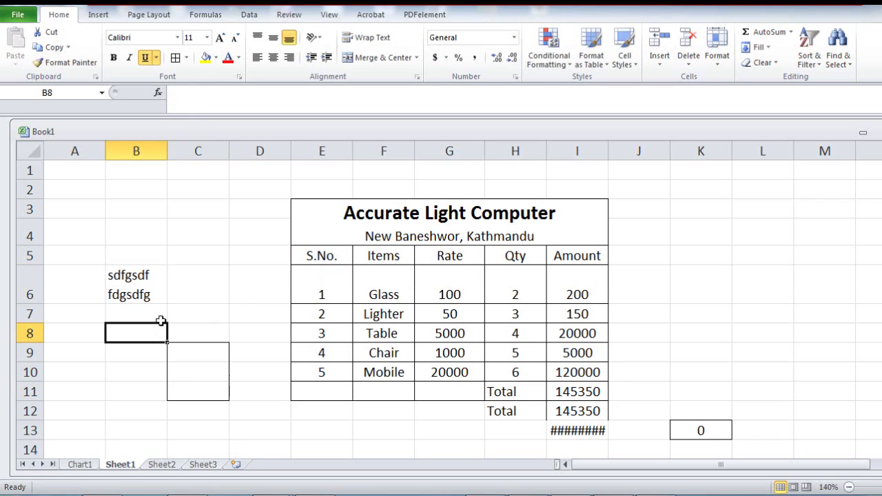
key("alt+Tab")
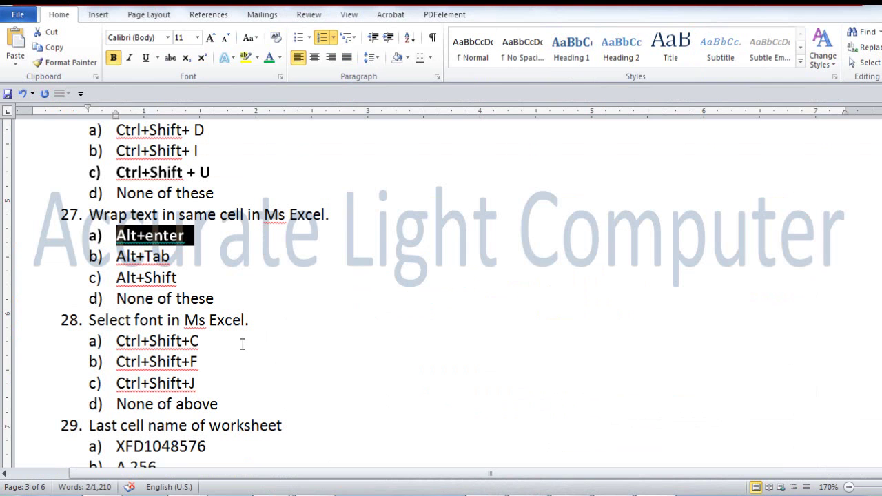
Bold 'Ctrl+Shift+F' for question 28 and 'XFD1048576' for question 29.
scroll(218, 324, "down", 1)
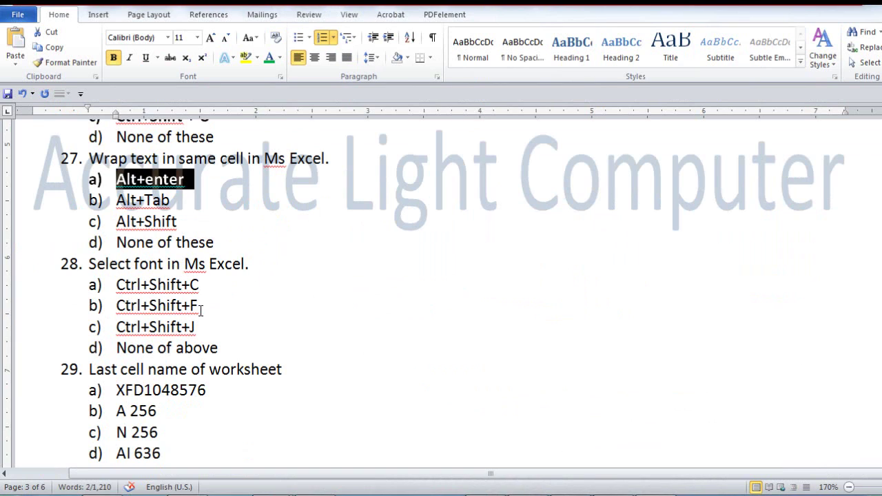
left_click(157, 306)
left_click_drag(157, 306, 114, 311)
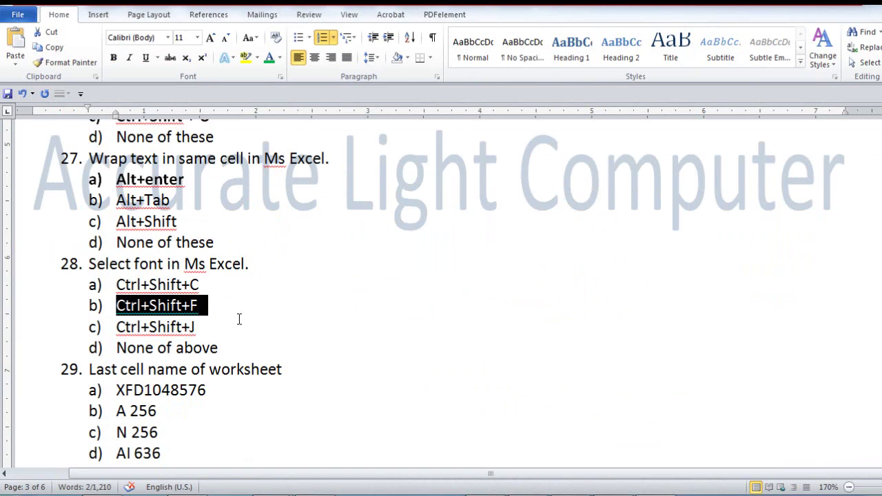
key("ctrl+b")
scroll(273, 329, "down", 1)
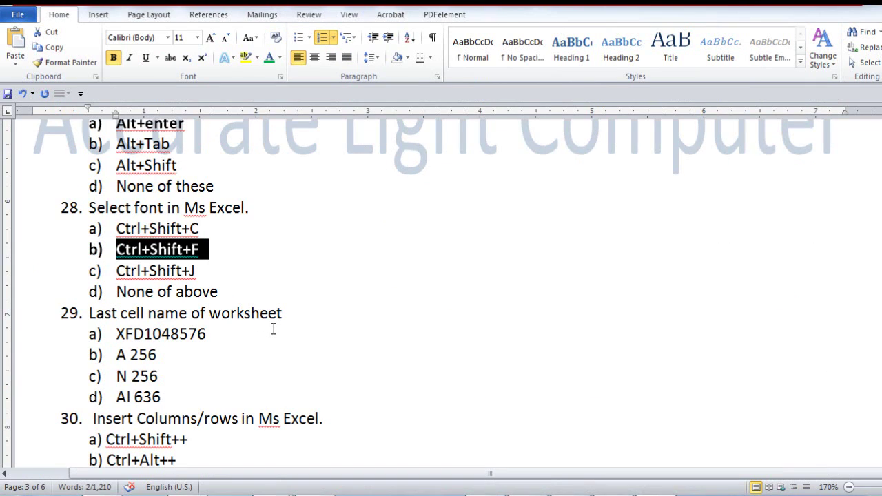
scroll(288, 313, "down", 1)
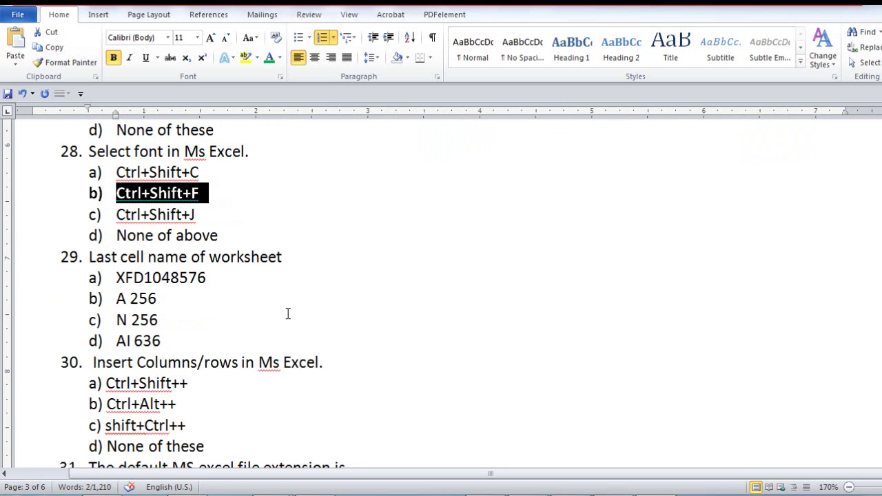
left_click_drag(212, 278, 116, 279)
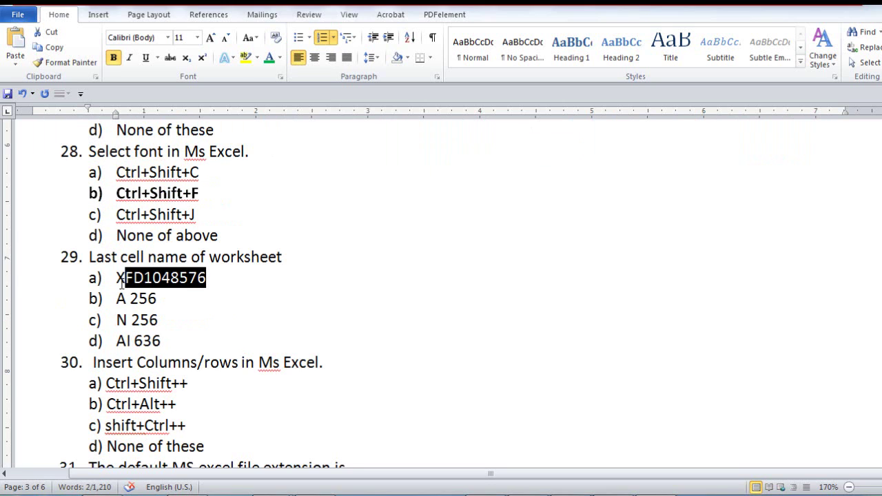
key("ctrl+b")
Bold 'Ctrl+Shift++' as question 30's answer.
scroll(293, 328, "down", 1)
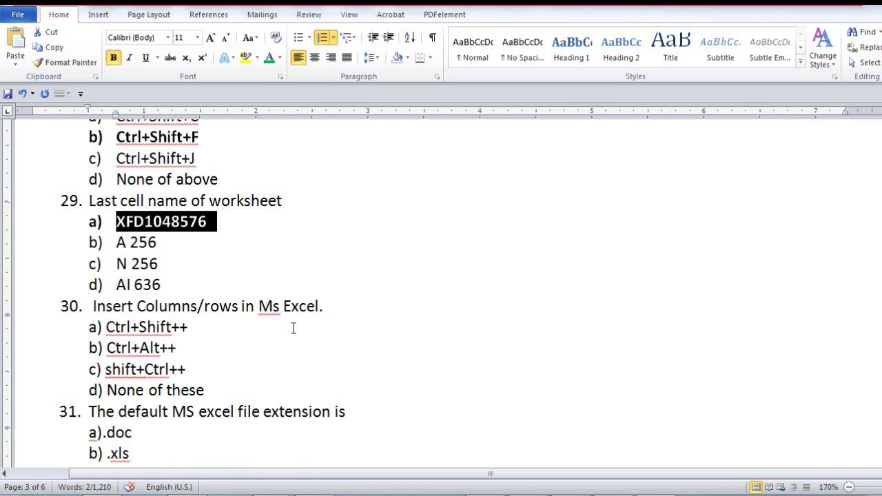
scroll(293, 329, "down", 1)
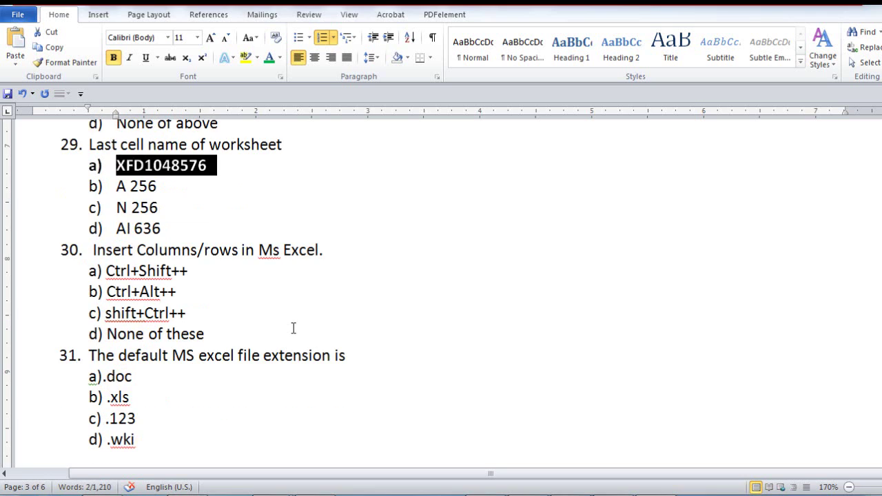
left_click_drag(195, 271, 116, 270)
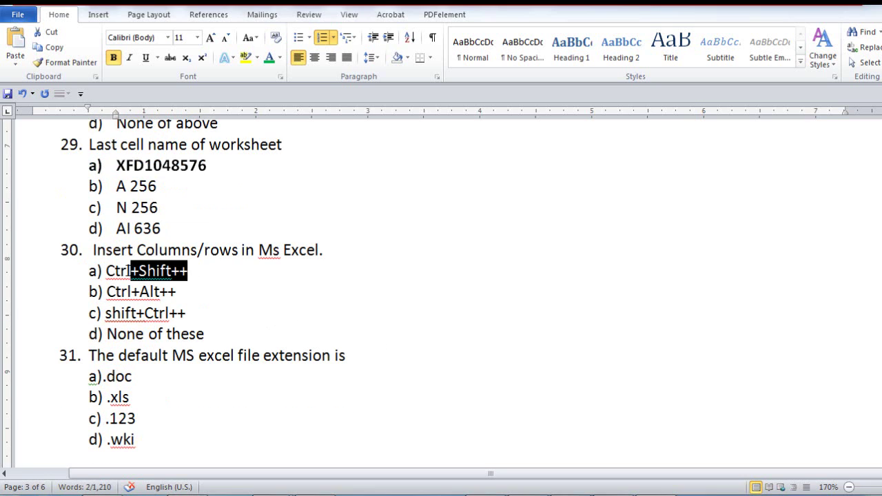
left_click(190, 291)
left_click_drag(192, 271, 105, 271)
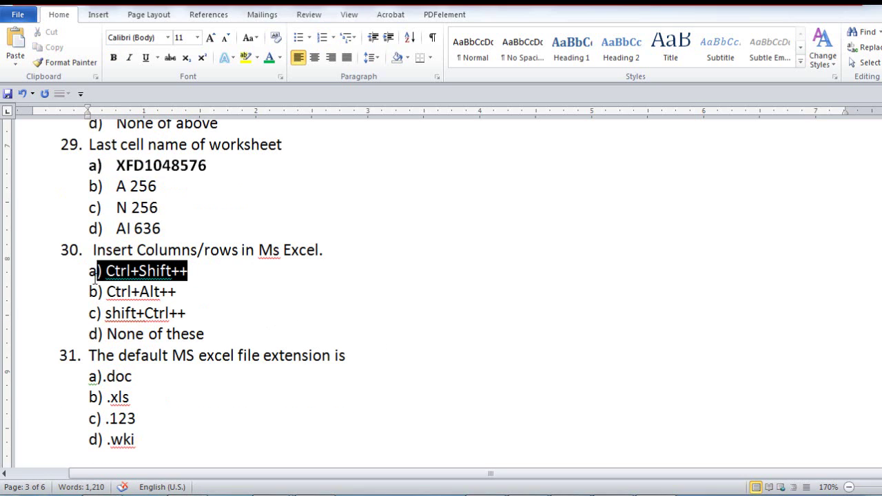
key("ctrl+b")
Select the answers '.xls' for question 31 and '16384' for question 32, then bring up Excel.
scroll(235, 320, "down", 2)
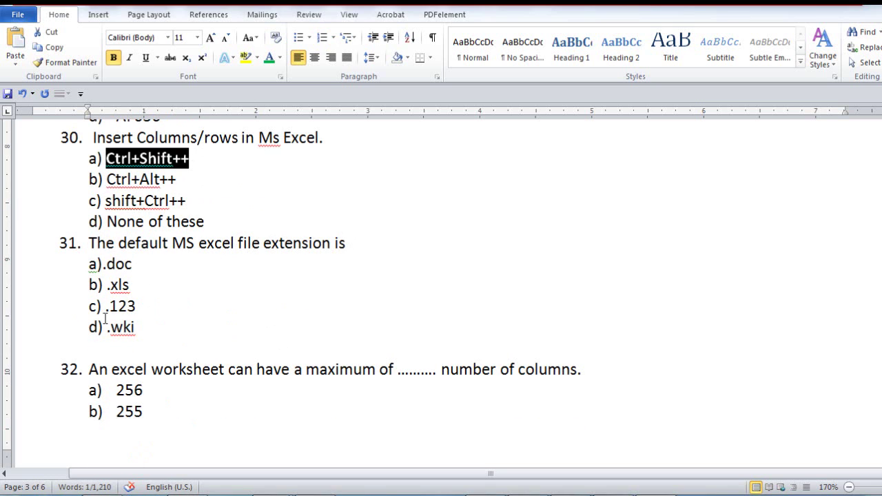
left_click_drag(131, 285, 107, 284)
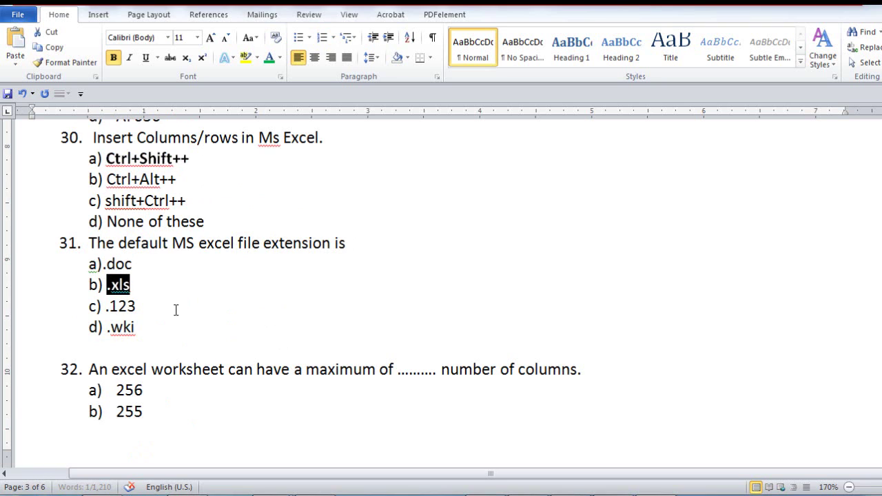
scroll(183, 320, "down", 2)
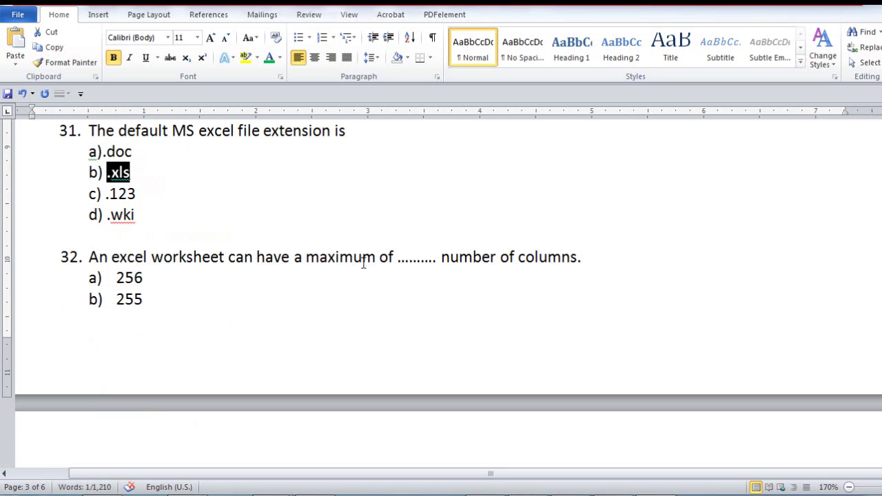
scroll(273, 321, "down", 2)
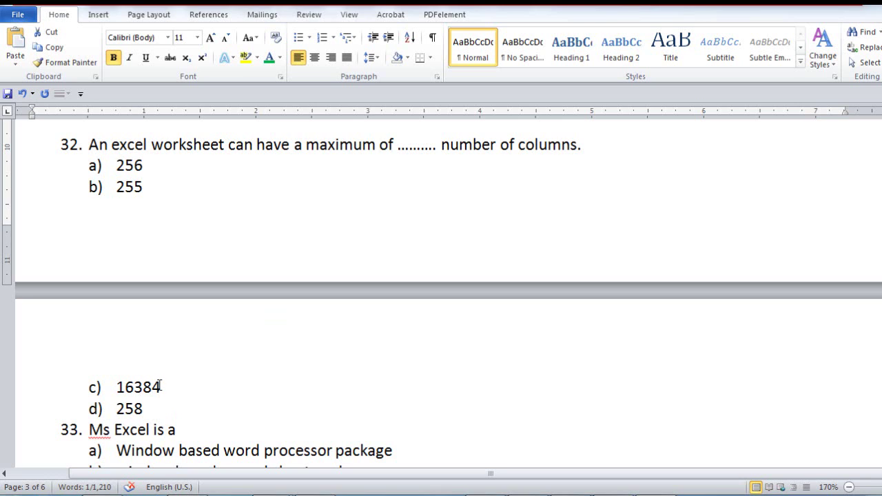
left_click_drag(161, 387, 115, 387)
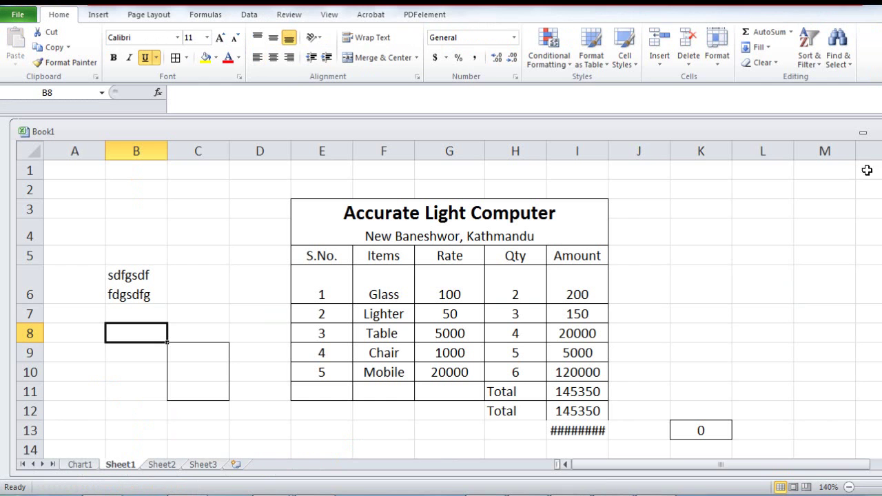
left_click(877, 185)
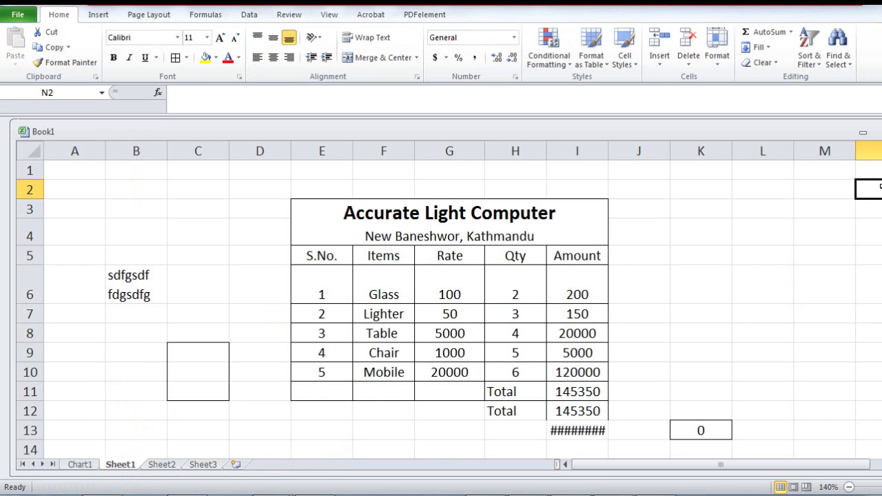
In Excel, jump to cell XFD1 to confirm the last column is XFD.
key("ctrl+Right")
key("ctrl+Up")
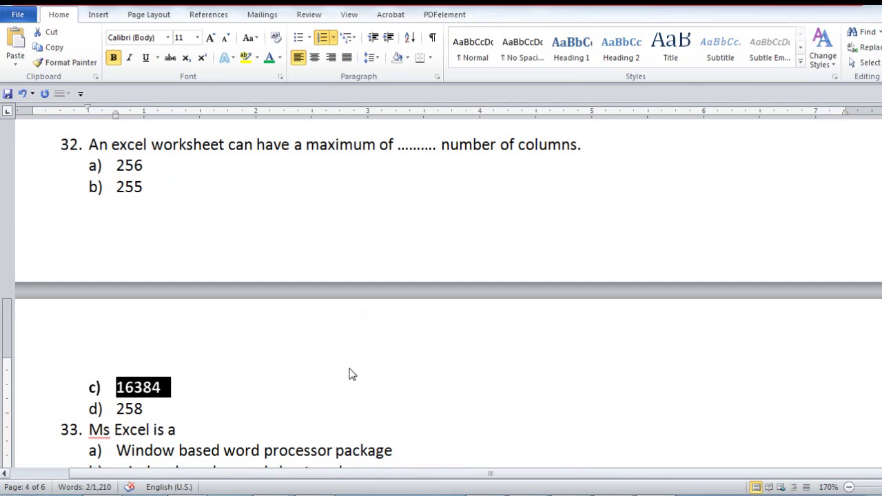
scroll(350, 374, "down", 2)
scroll(350, 374, "down", 2)
scroll(164, 221, "up", 1)
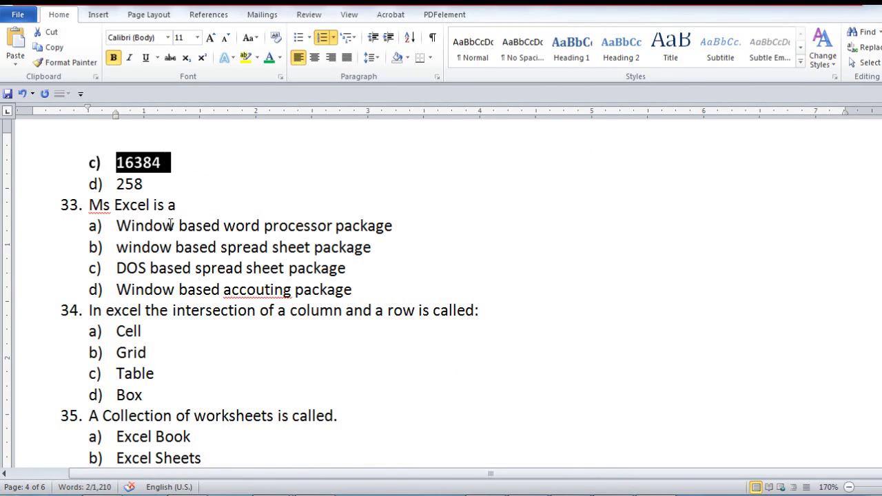
Bold 'window based spread sheet package' for question 33 and 'Cell' for question 34.
left_click_drag(116, 247, 349, 248)
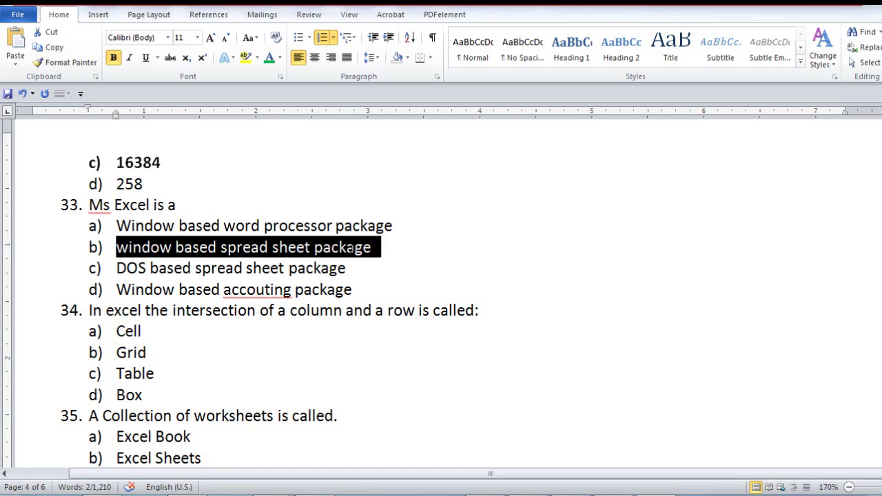
key("ctrl+b")
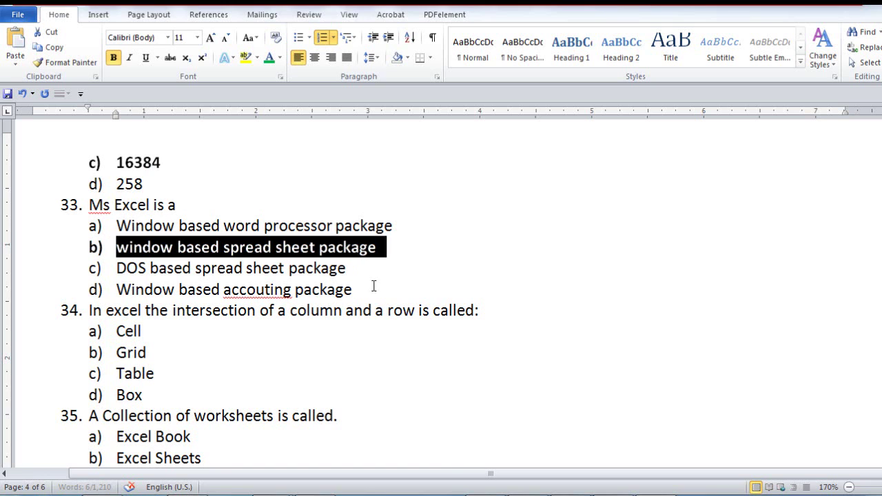
scroll(358, 289, "down", 1)
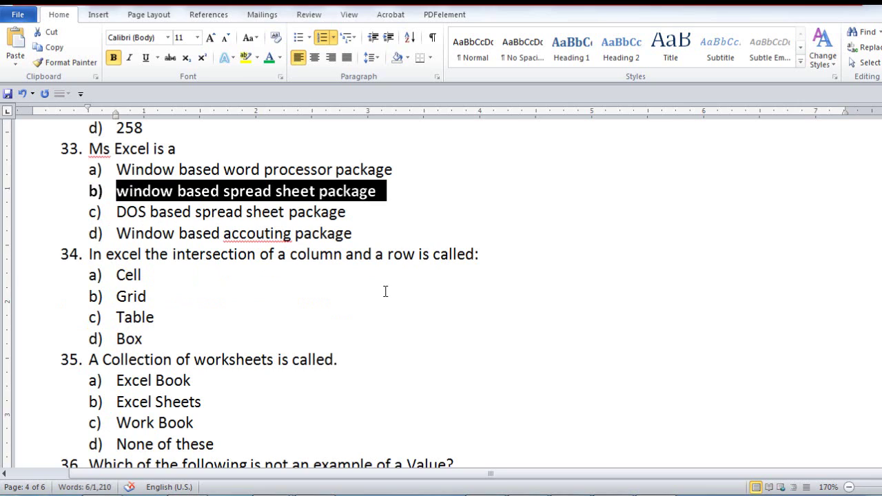
double_click(146, 274)
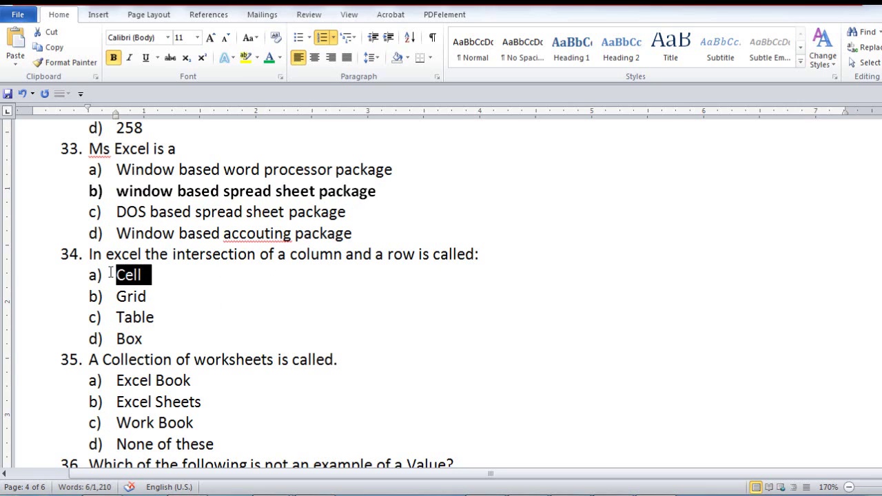
key("ctrl+b")
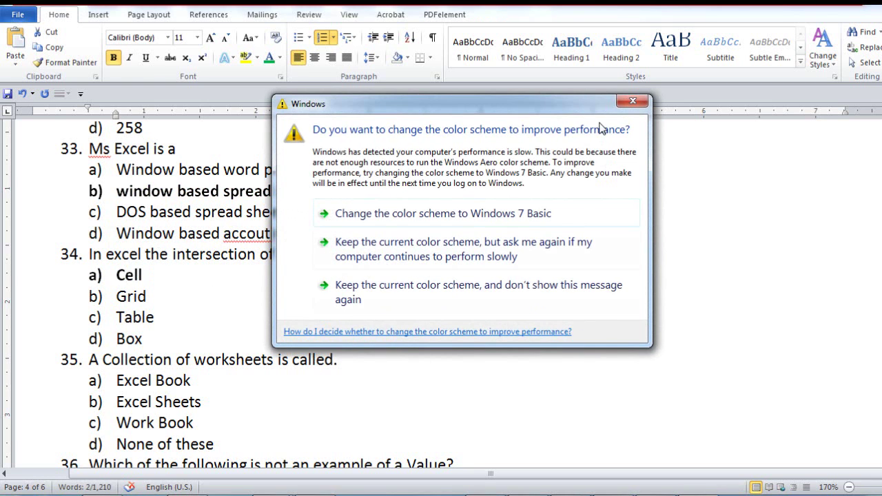
Dismiss the colour-scheme prompt, select cells in Excel's row 6, then return to A1.
left_click(632, 101)
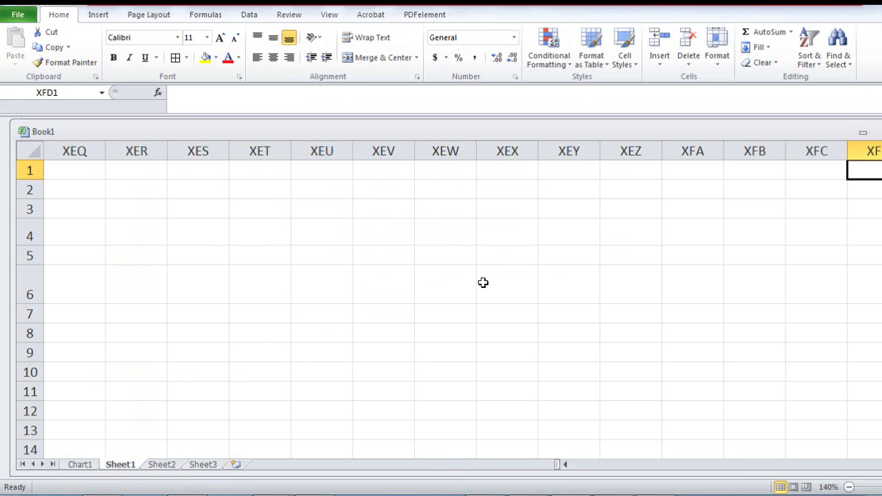
left_click(482, 283)
left_click(342, 283)
left_click(228, 284)
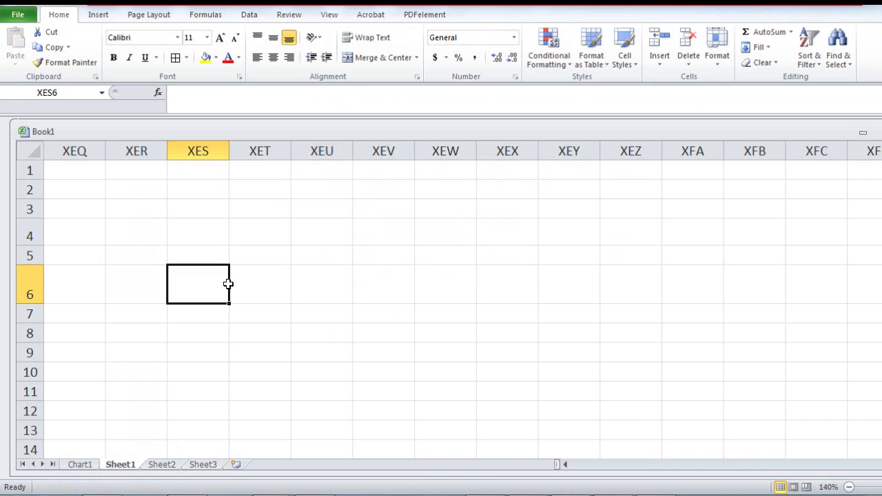
key("ctrl+Home")
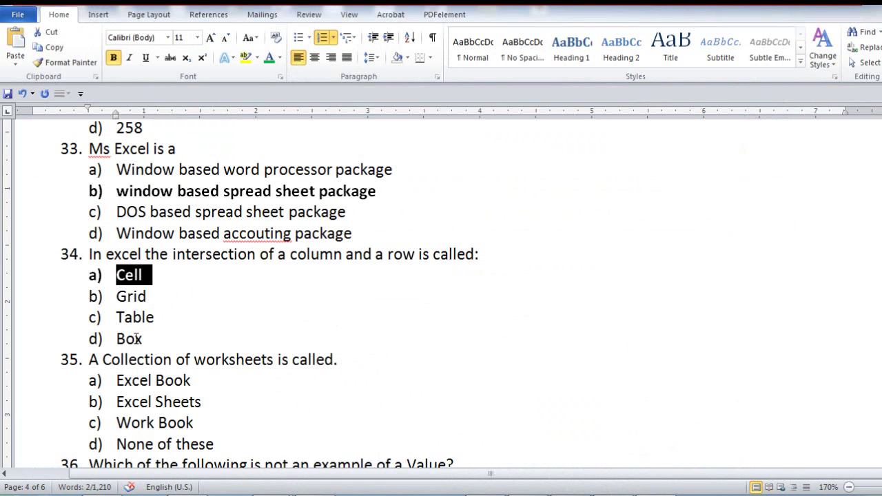
Bold 'Work Book' for question 35 and look through Excel's sheet tabs.
scroll(136, 341, "down", 2)
scroll(205, 291, "down", 1)
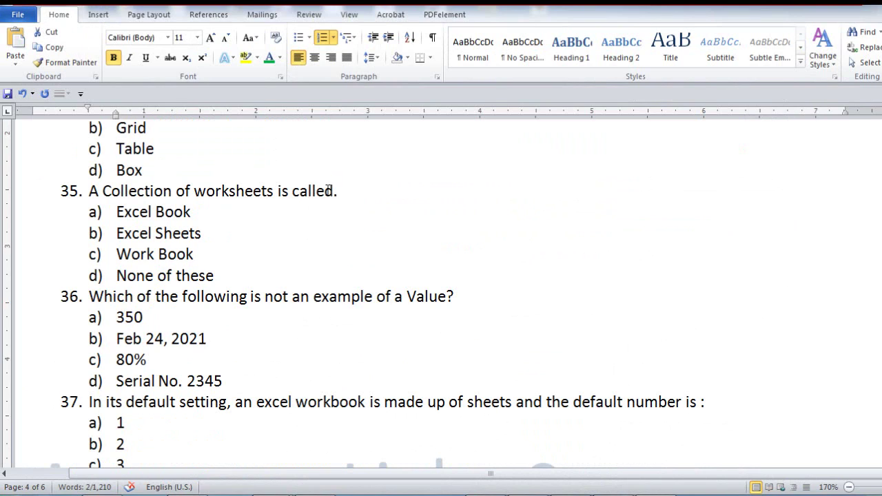
triple_click(208, 253)
key("ctrl+b")
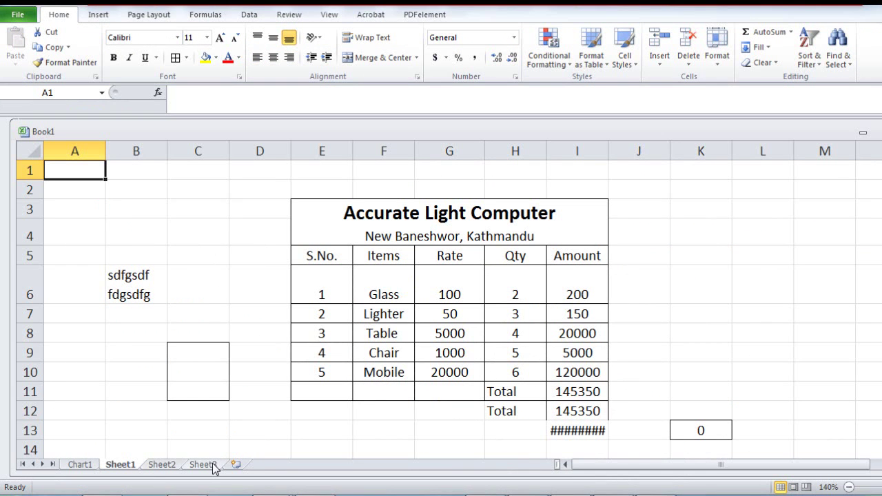
left_click(203, 465)
left_click(168, 465)
left_click(121, 465)
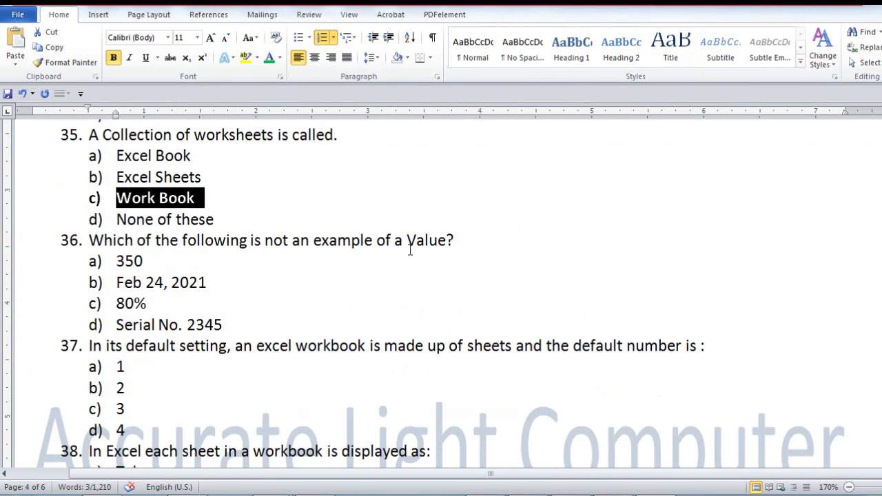
Bold 'Serial No. 2345' as question 36's answer.
left_click(247, 286)
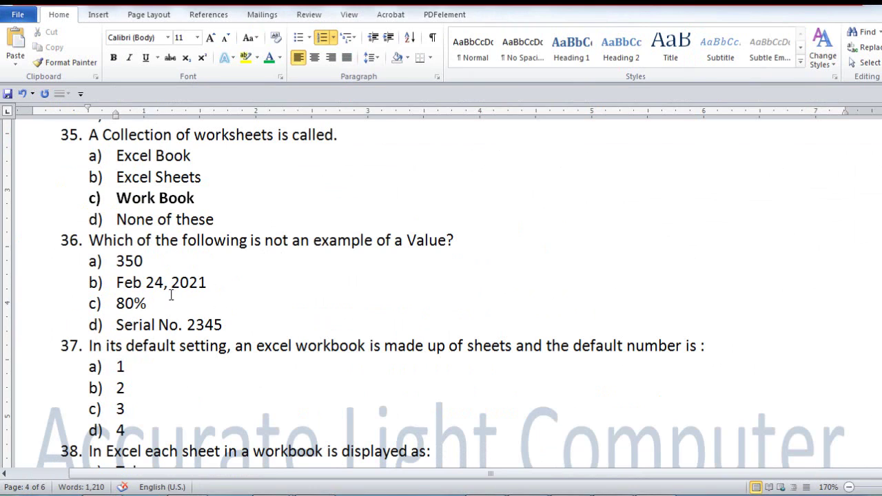
left_click_drag(229, 326, 112, 324)
key("ctrl+b")
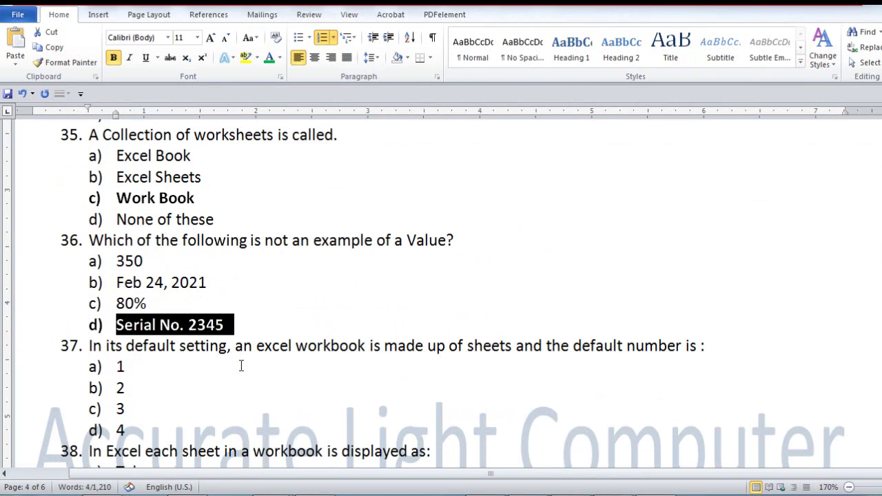
scroll(197, 252, "down", 3)
scroll(201, 310, "up", 1)
left_click(201, 310)
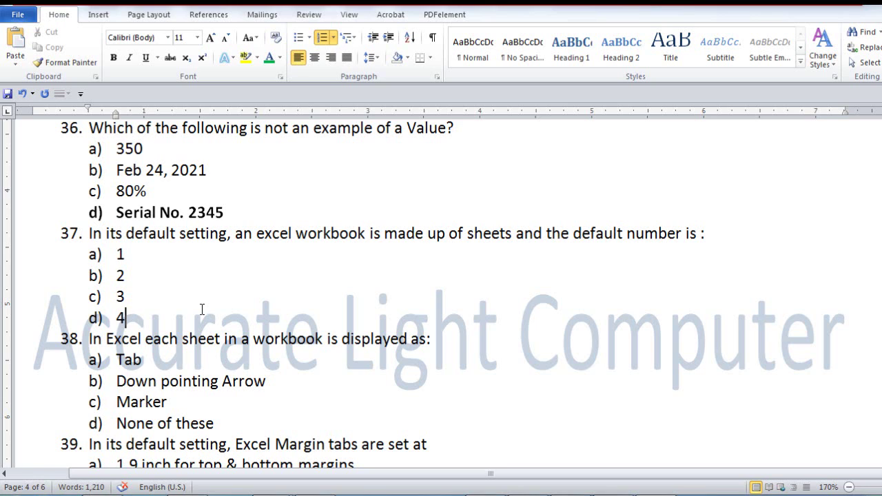
Bold '3' for question 37 and confirm Excel's three default sheets before returning to Word.
double_click(127, 295)
key("ctrl+b")
key("alt+Tab")
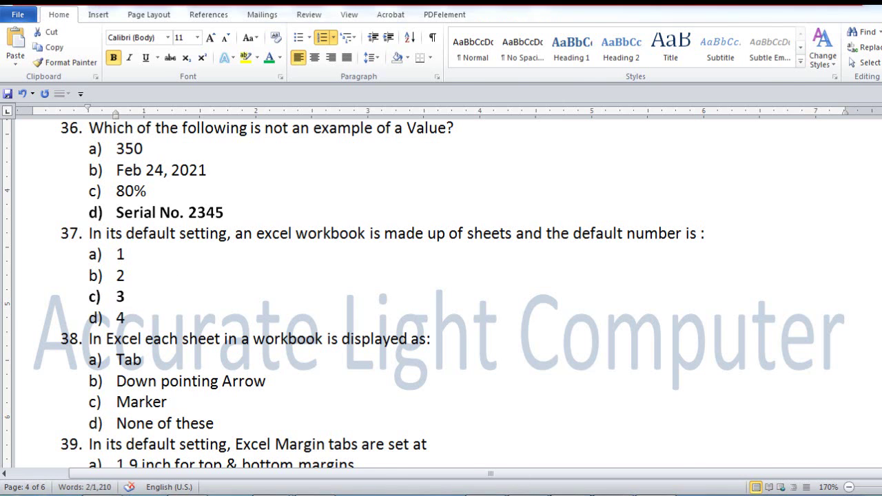
left_click(147, 461)
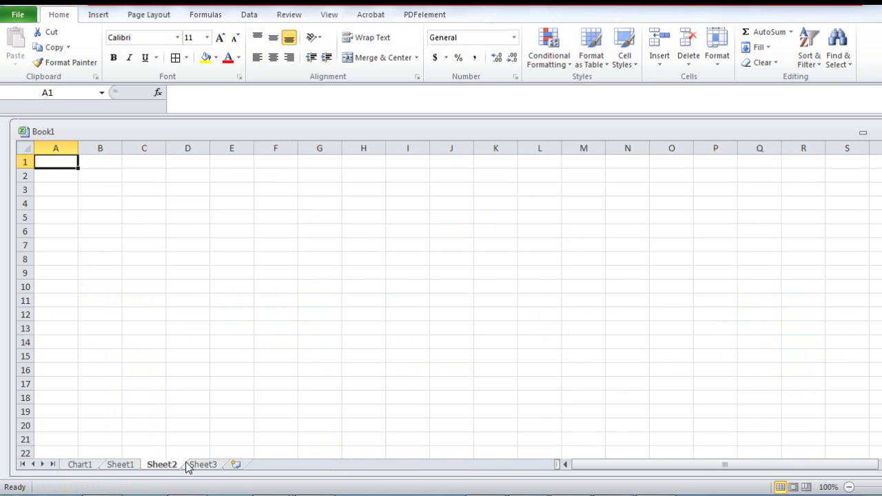
left_click(185, 469)
left_click(161, 464)
left_click(122, 464)
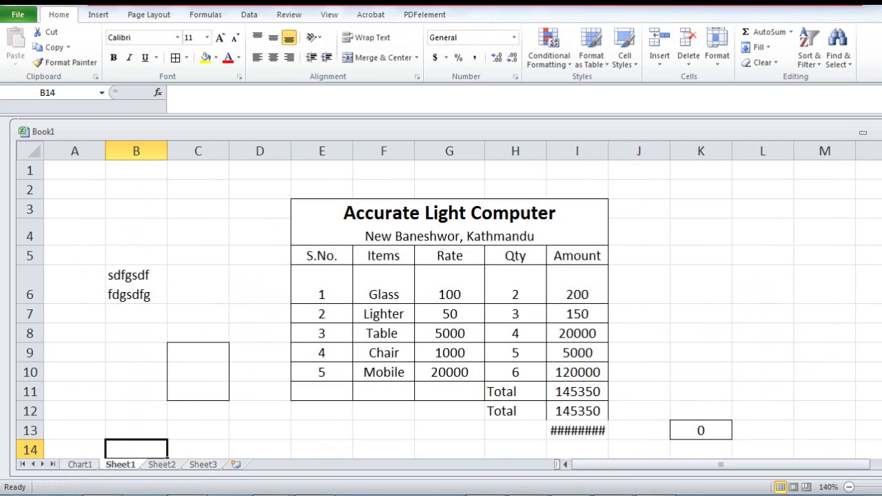
key("alt+Tab")
scroll(210, 288, "down", 1)
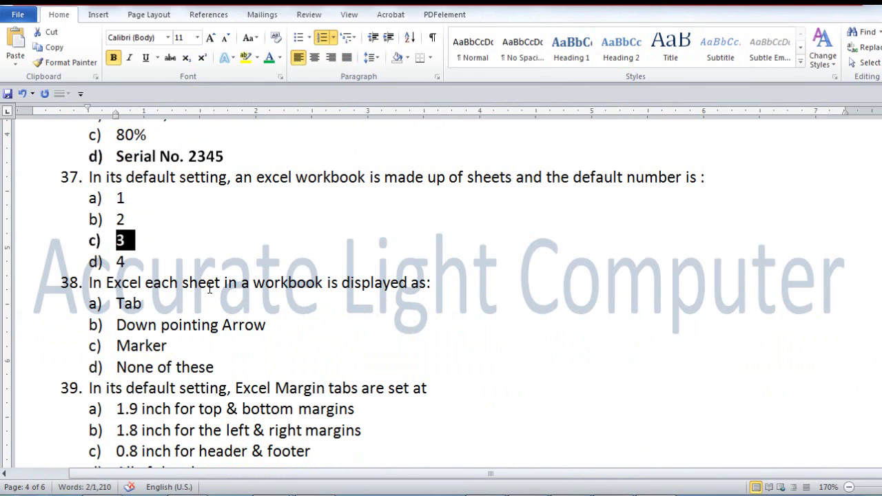
scroll(365, 288, "down", 1)
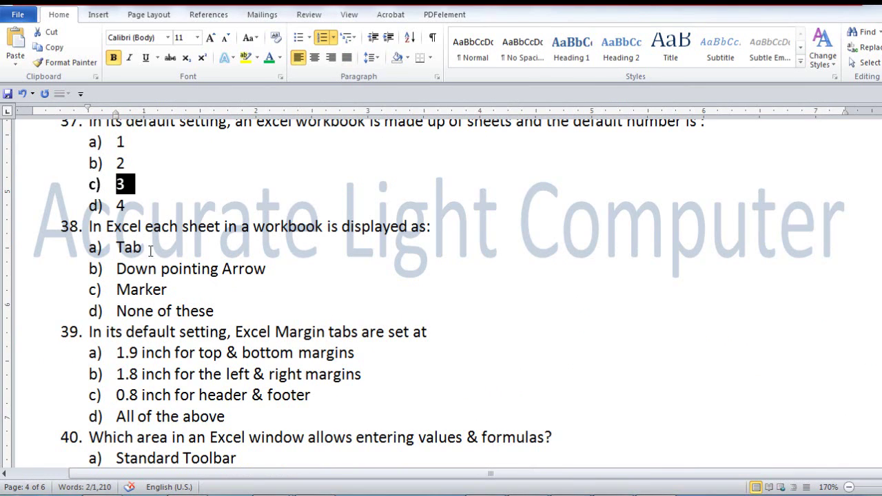
Bold 'Tab' for question 38 and 'All of the above' for question 39.
left_click_drag(147, 247, 117, 247)
left_click(113, 57)
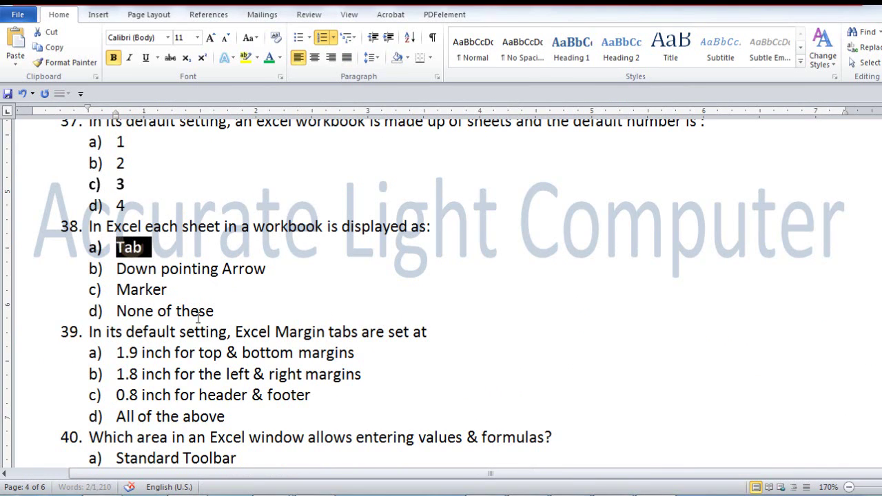
scroll(134, 288, "down", 1)
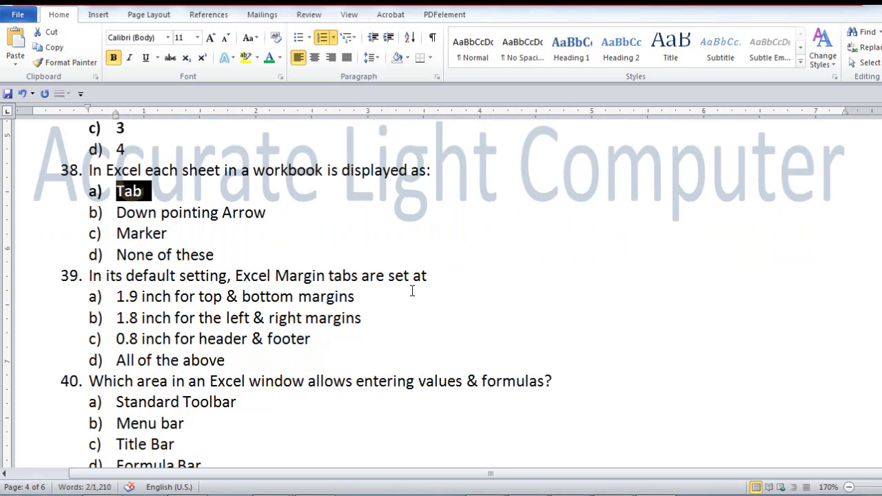
left_click_drag(235, 358, 103, 360)
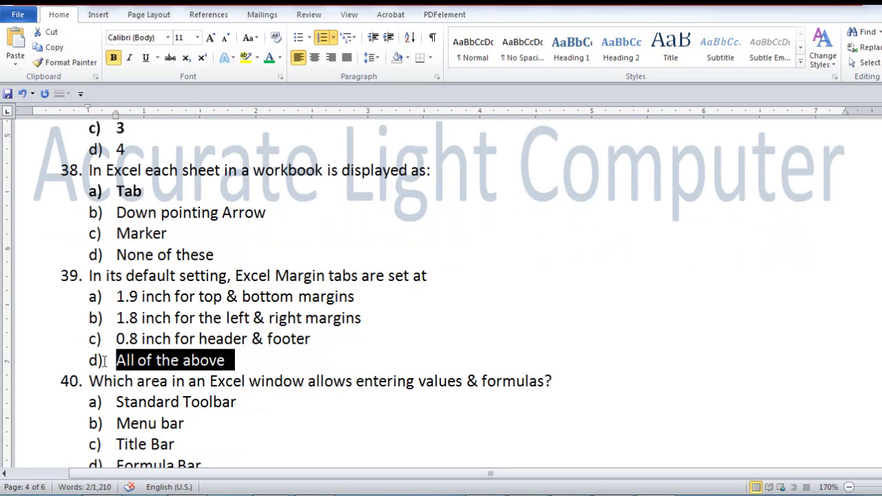
key("ctrl+b")
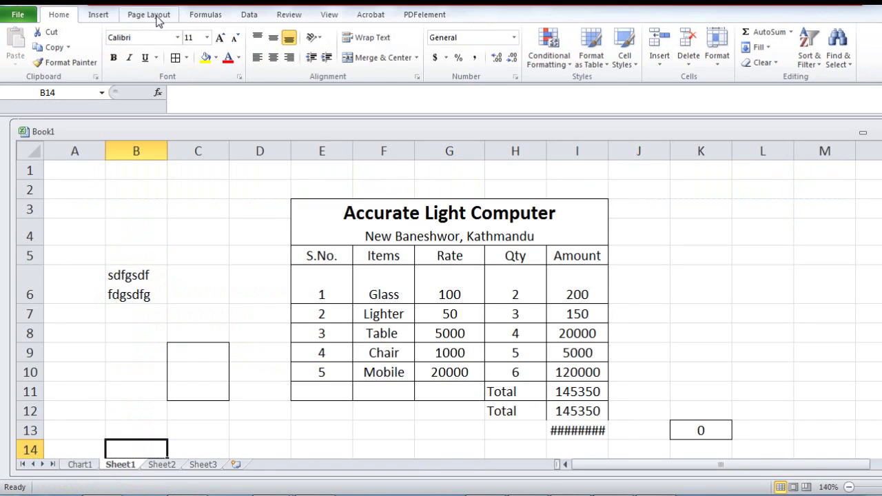
left_click(157, 17)
left_click(110, 57)
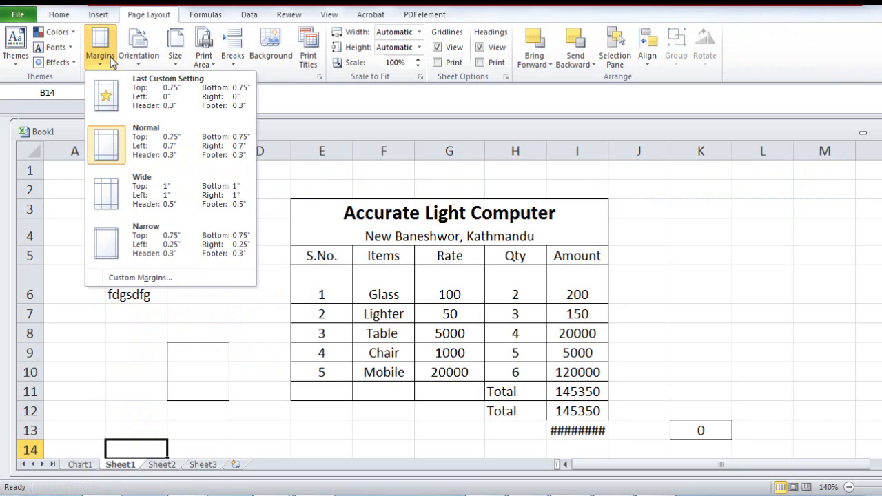
left_click(169, 277)
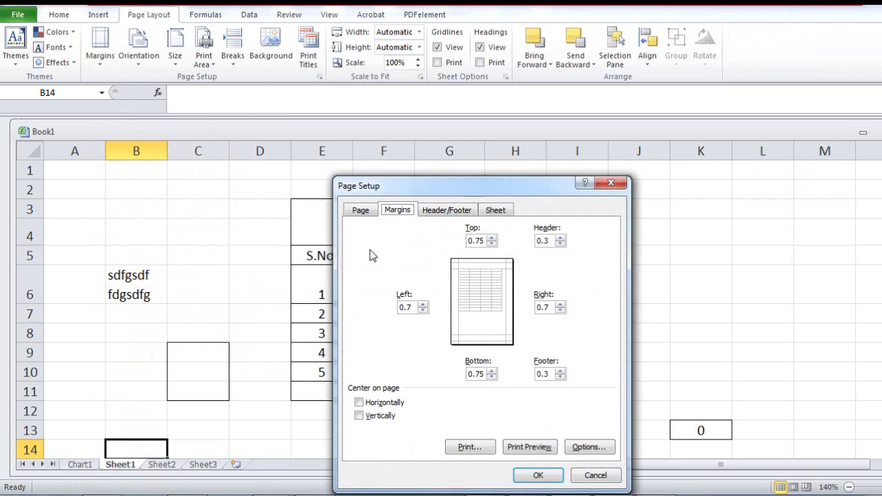
left_click(579, 475)
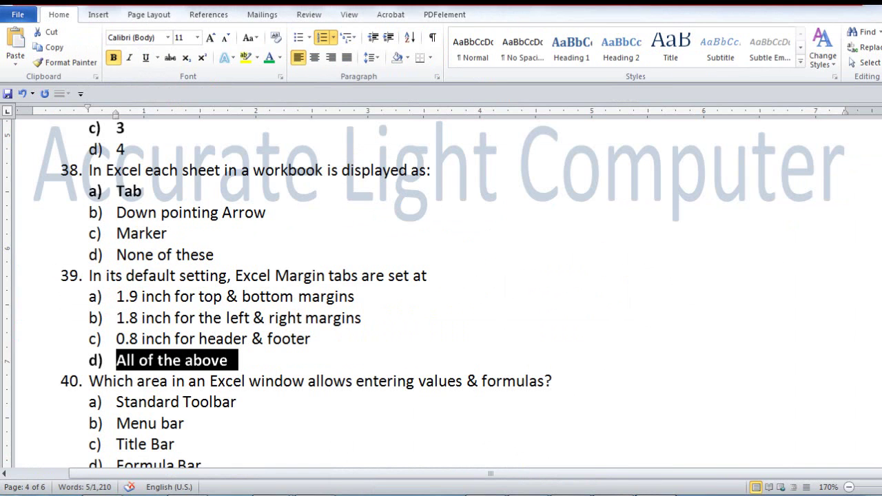
Bold the answers Formula Bar (Q40), Excel.Exe (Q41) and First cell in the column (Q42).
scroll(338, 315, "down", 1)
scroll(299, 264, "down", 2)
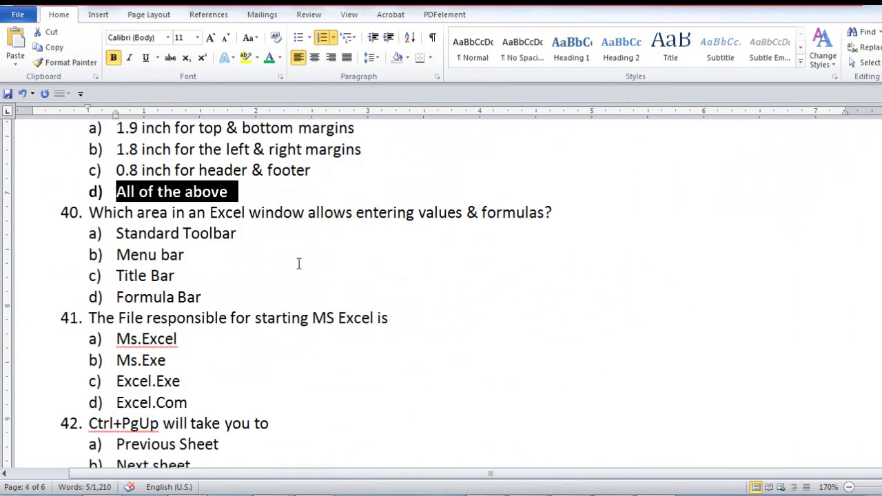
left_click(264, 249)
scroll(264, 249, "down", 1)
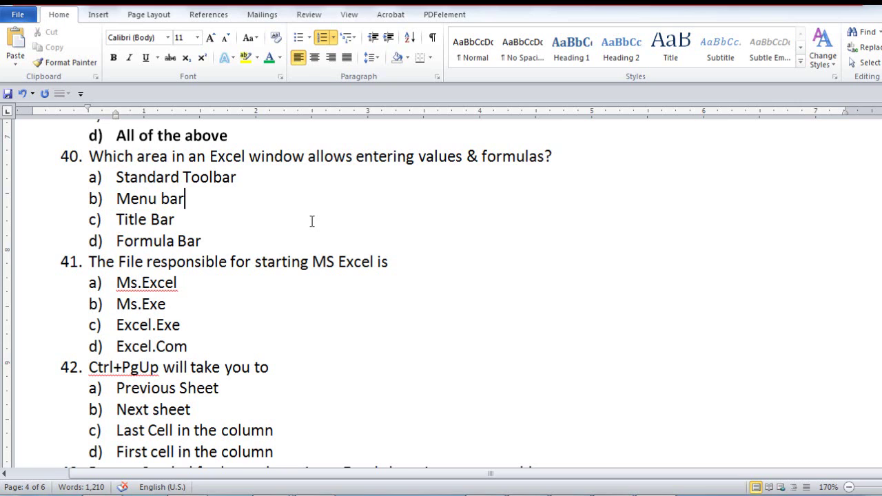
triple_click(199, 241)
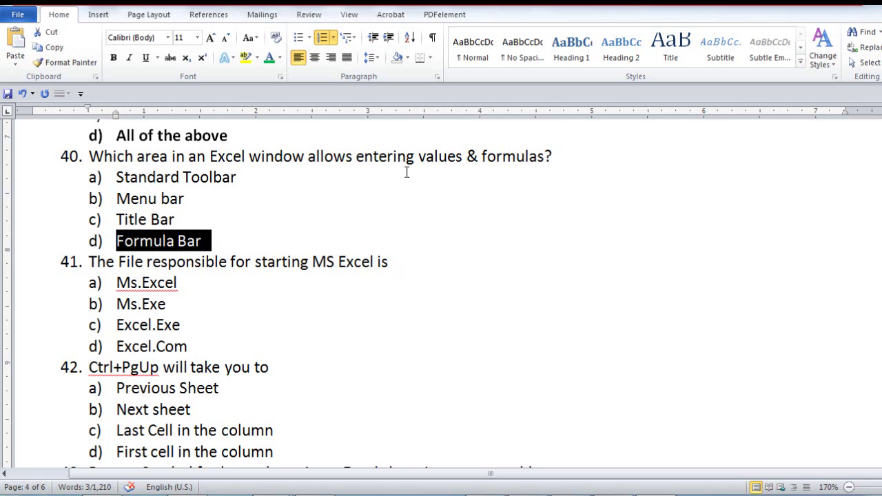
key("ctrl+b")
scroll(271, 293, "down", 1)
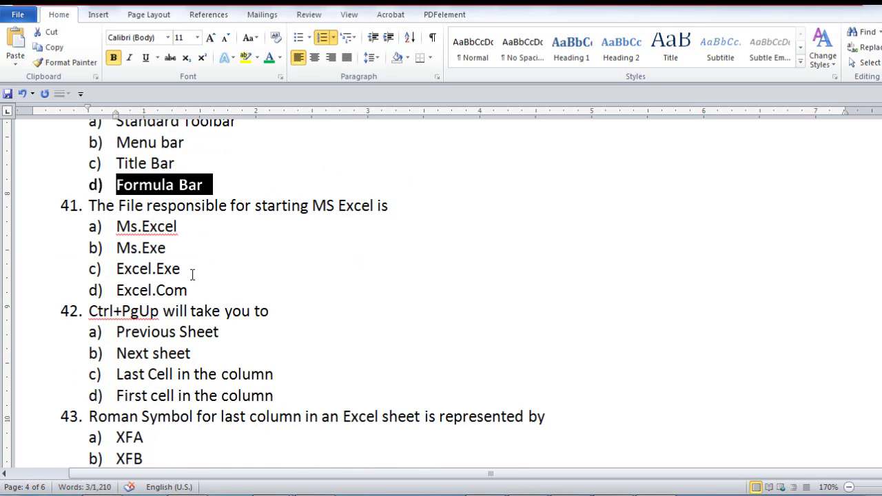
left_click_drag(191, 273, 109, 270)
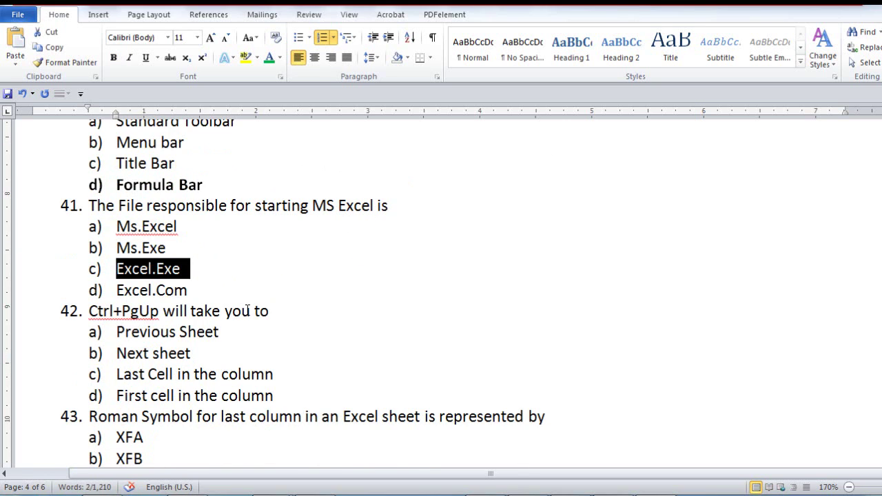
key("ctrl+b")
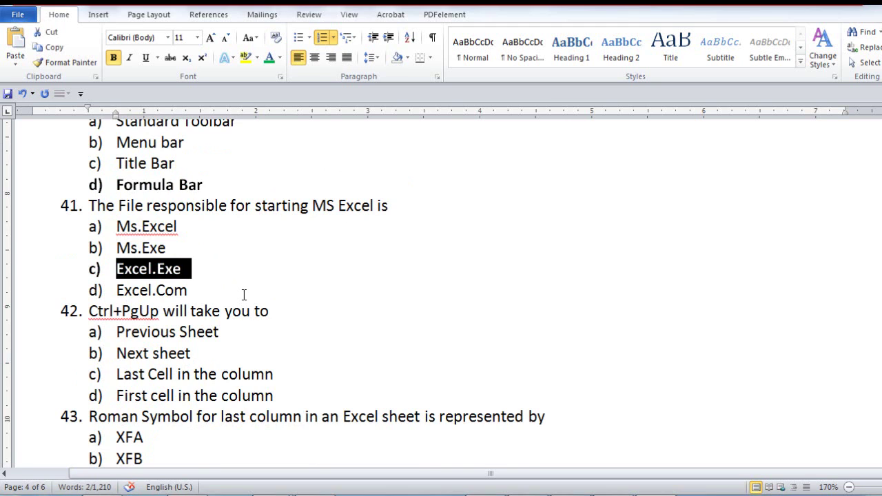
scroll(242, 295, "down", 1)
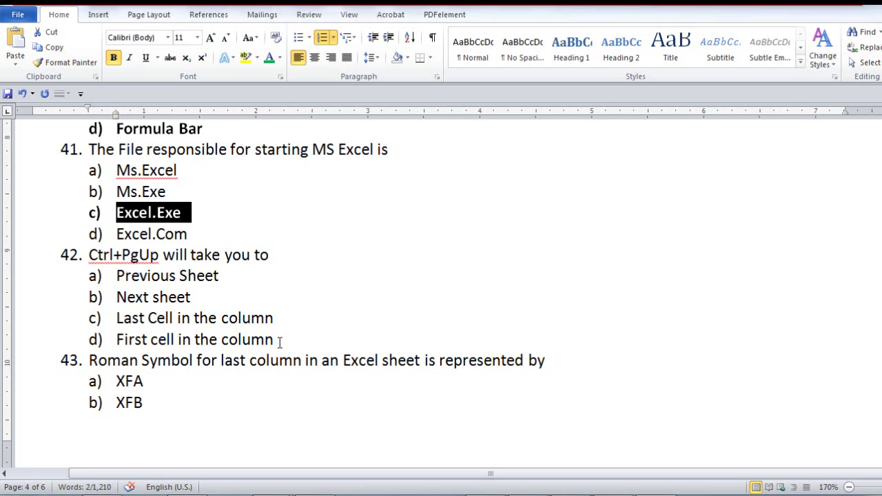
left_click_drag(280, 343, 114, 345)
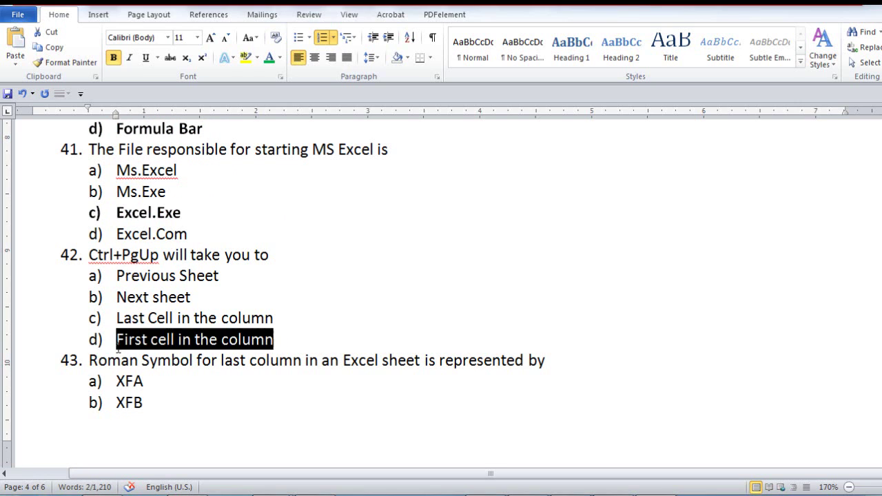
key("ctrl+b")
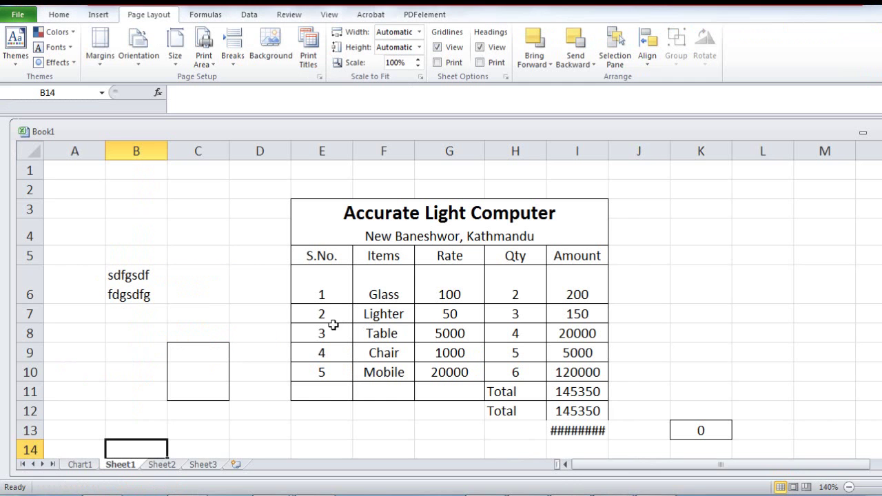
In Excel, jump from D9 to the sheet's last row, then back up to cell A1.
left_click(230, 358)
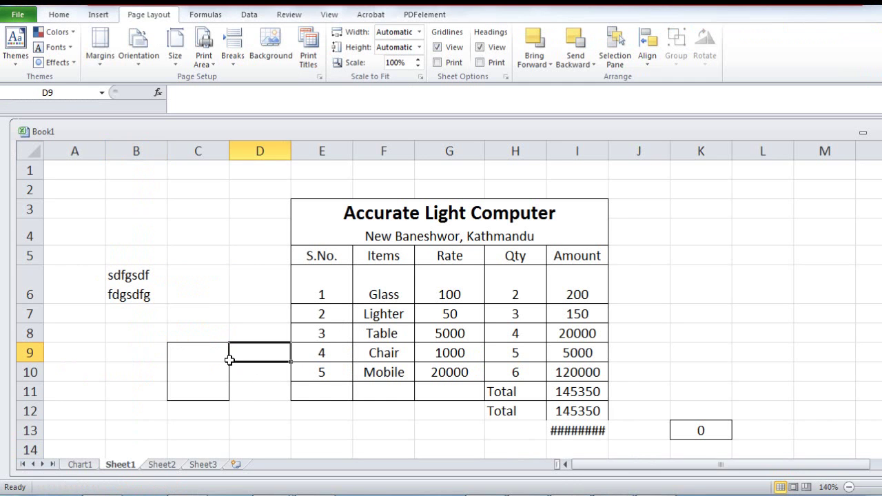
key("ctrl+Down")
key("ctrl+Up")
key("ctrl+Left")
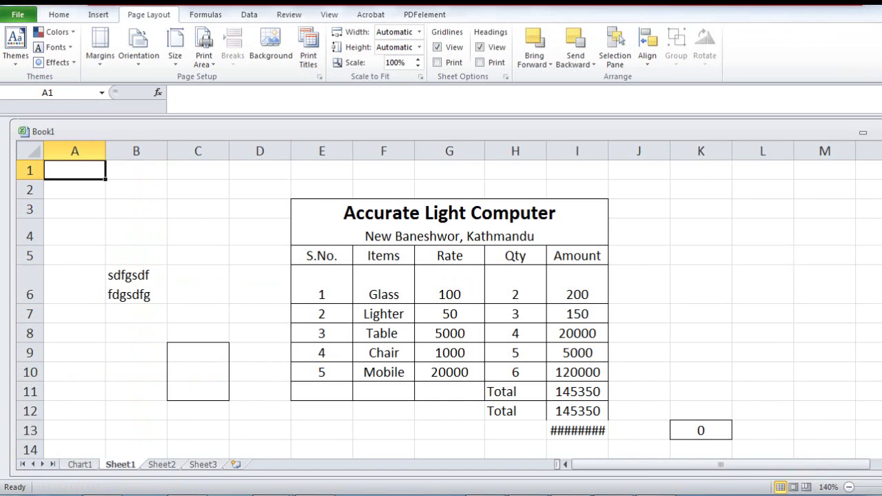
Bold answer d) XFD under question 43 in the Word quiz.
key("alt+Tab")
scroll(183, 399, "down", 2)
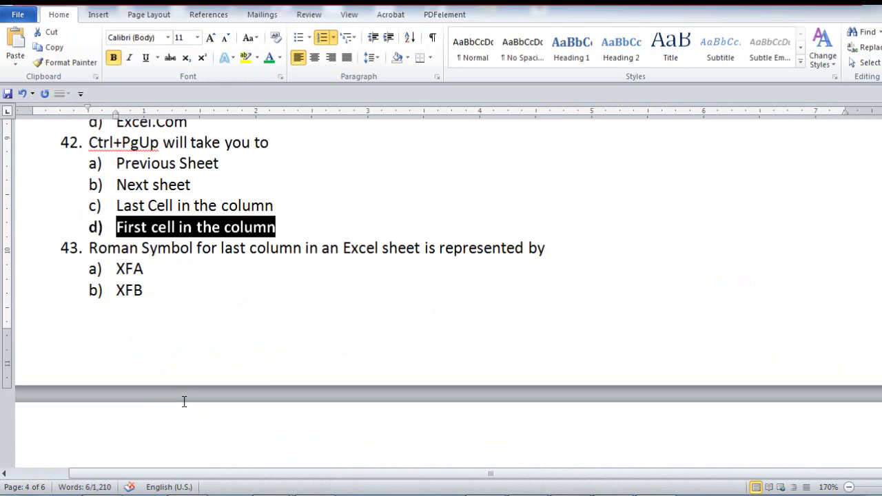
scroll(150, 256, "down", 2)
scroll(179, 301, "up", 1)
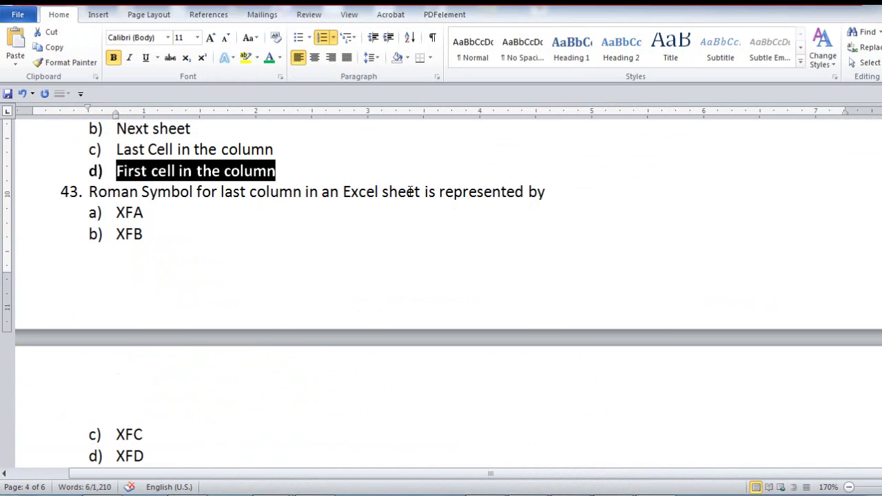
double_click(158, 456)
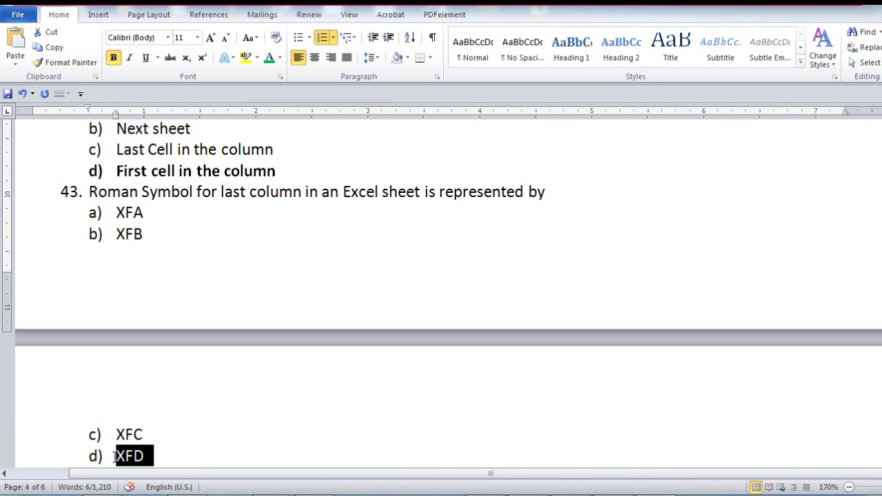
scroll(202, 230, "down", 1)
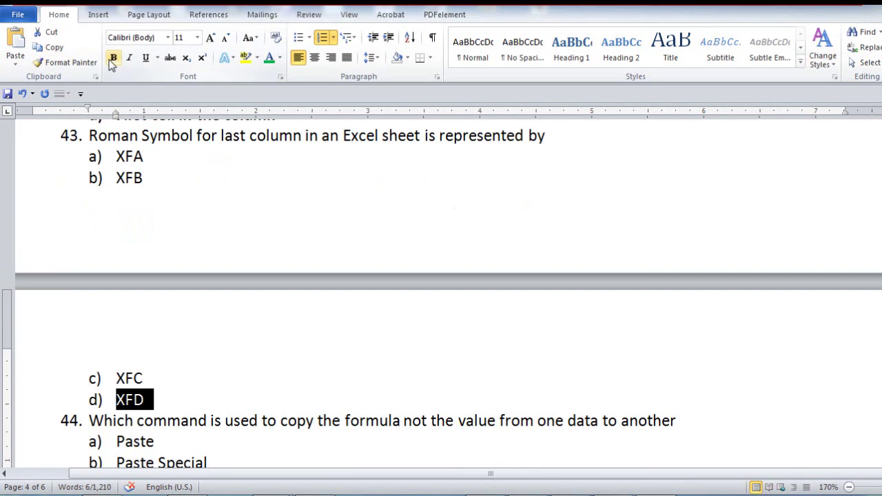
left_click(114, 58)
key("alt+Tab")
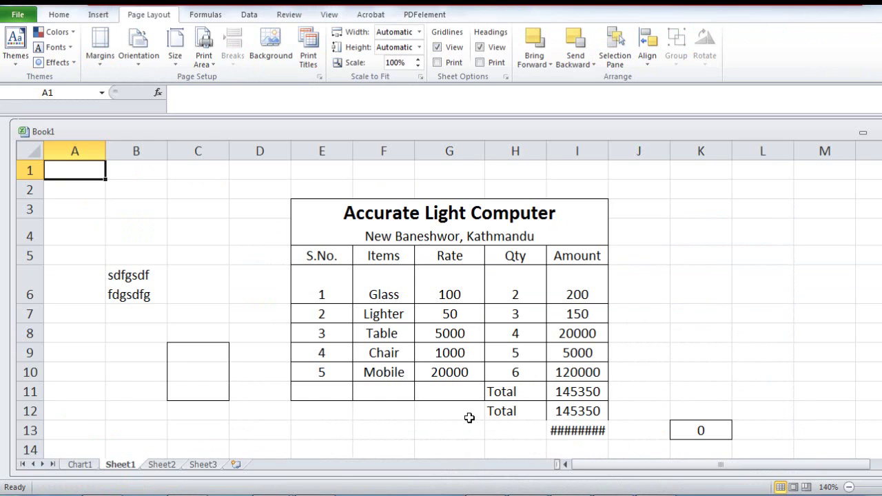
Jump Excel to last column XFD, then bold b) Paste Special for question 44.
key("ctrl+Right")
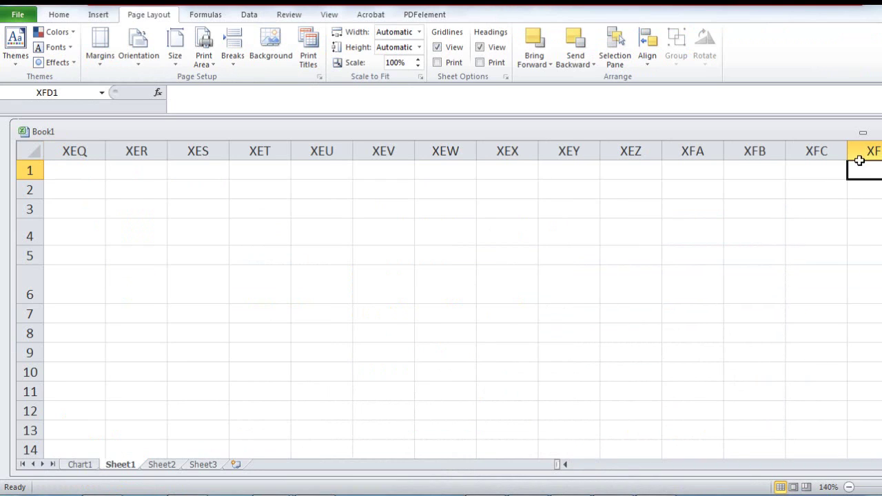
key("alt+Tab")
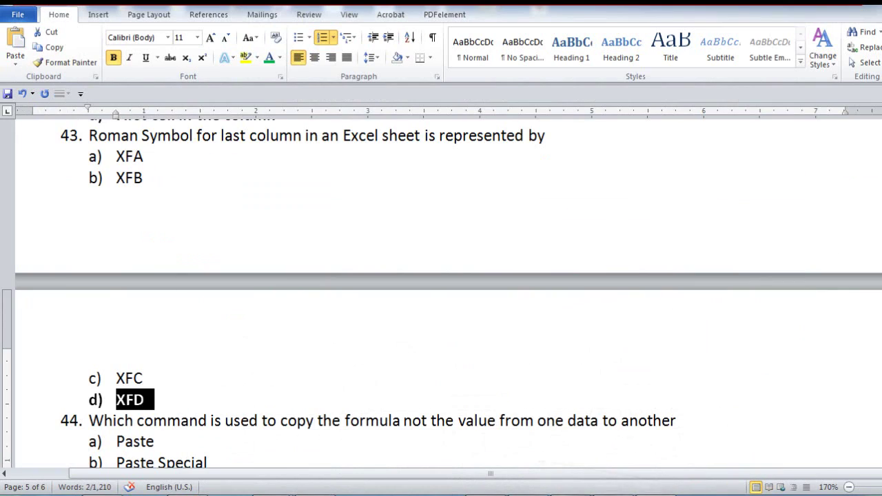
scroll(258, 311, "down", 3)
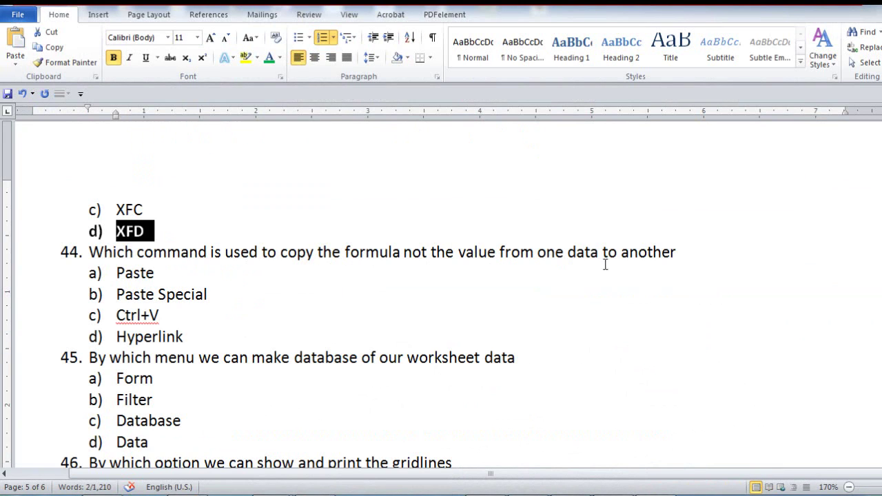
left_click_drag(219, 294, 115, 294)
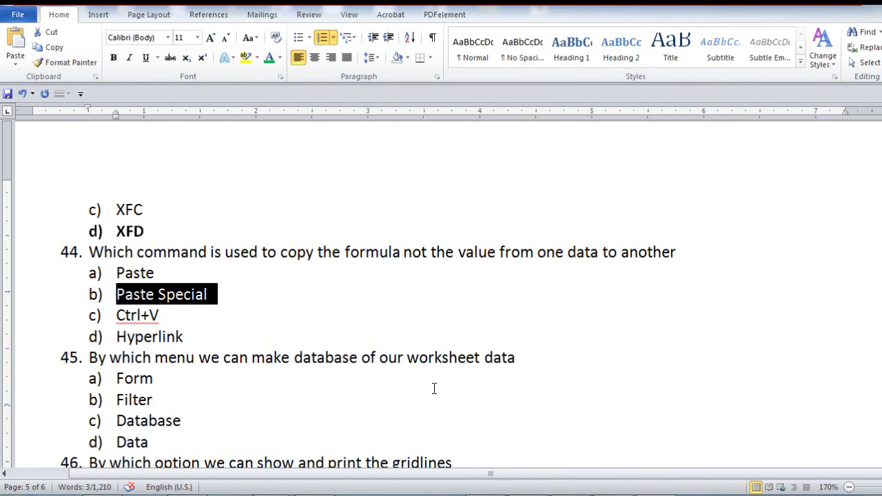
key("ctrl+b")
key("alt+Tab")
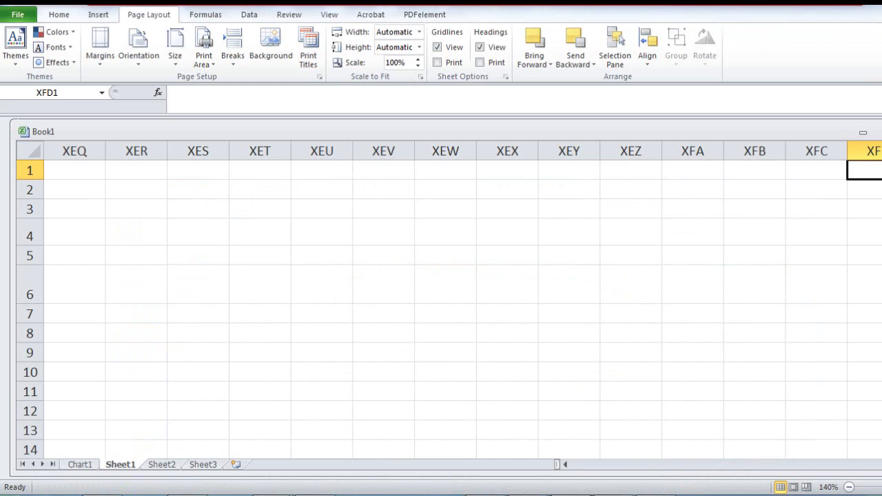
Copy I11's total formula into K11, where it becomes =SUM(K6:K10) showing 0.
key("ctrl+Home")
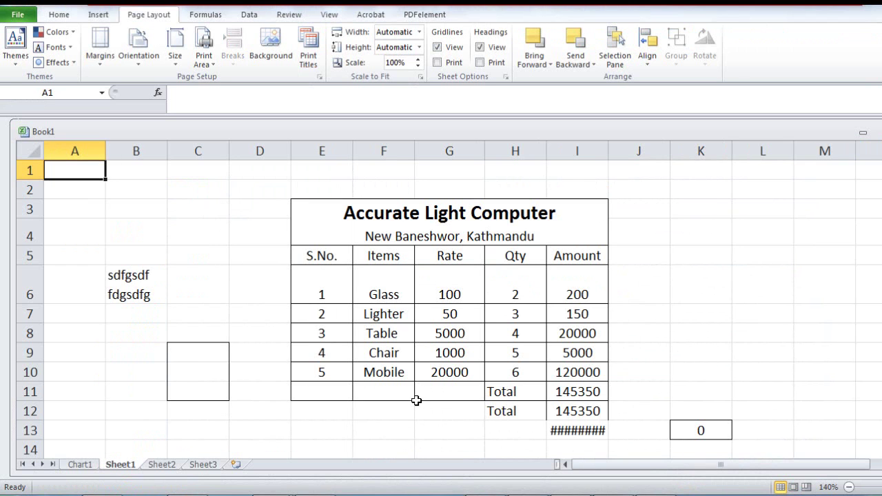
left_click(582, 391)
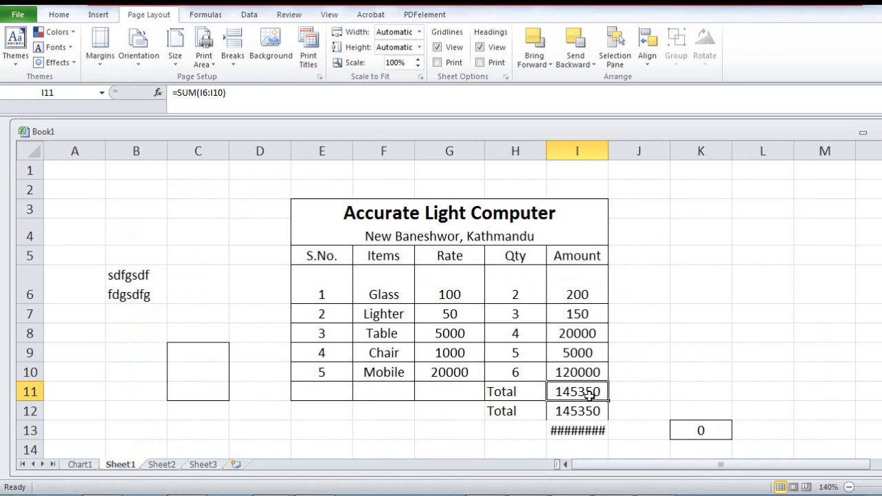
key("ctrl+c")
left_click(703, 394)
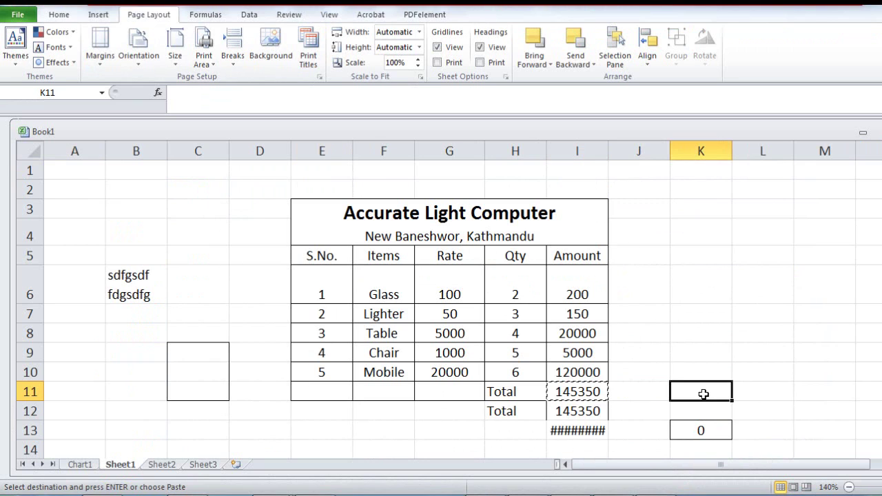
key("ctrl+v")
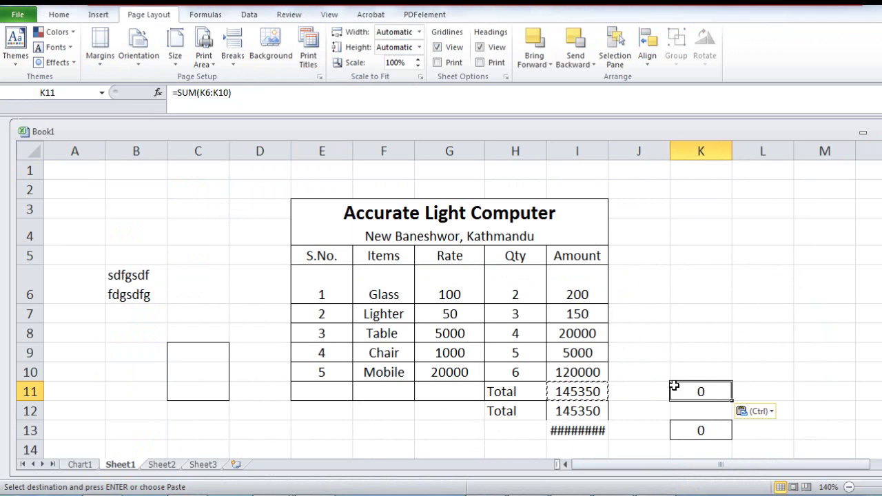
left_click(637, 493)
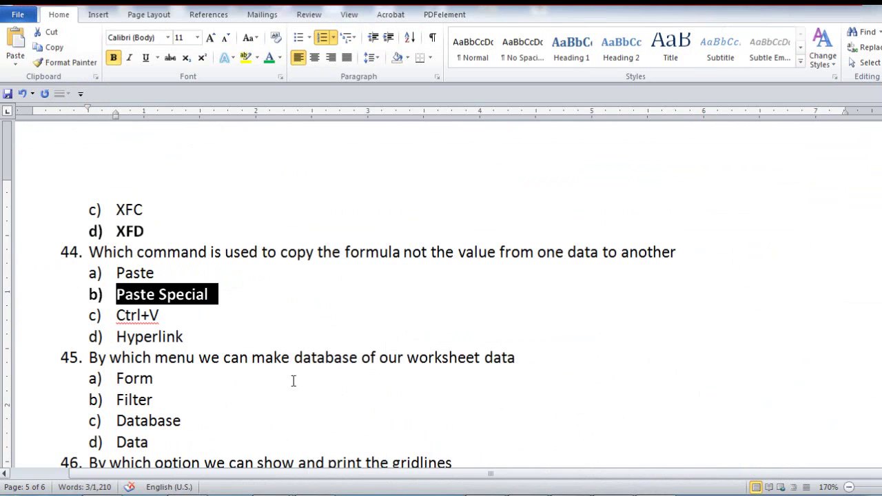
scroll(230, 351, "down", 2)
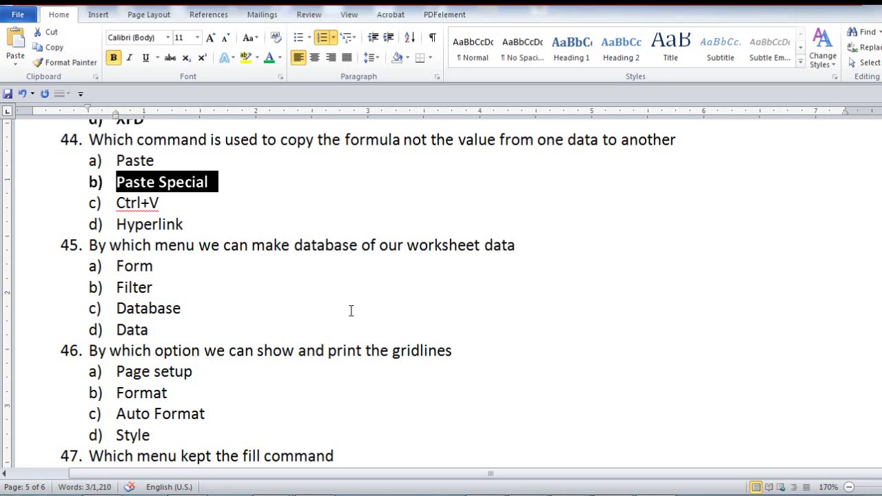
Bold d) Data, a) Page setup and b) Edit as answers to questions 45–47.
double_click(148, 331)
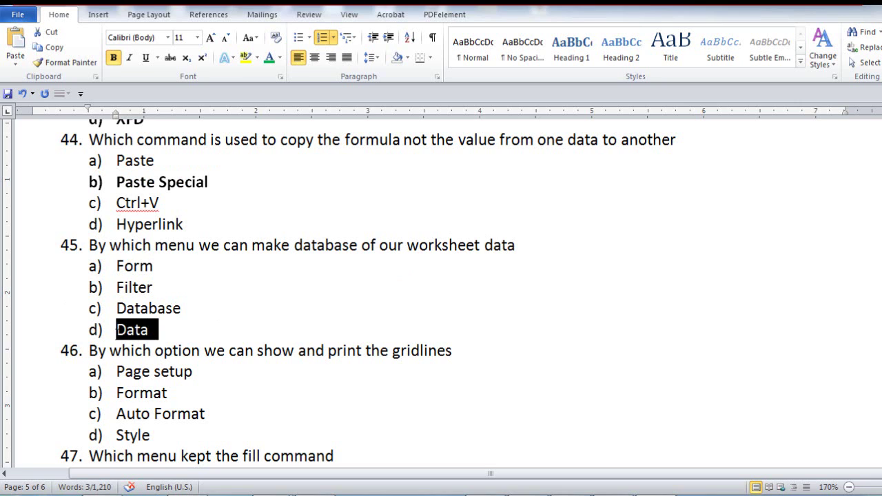
key("ctrl+b")
scroll(193, 317, "down", 1)
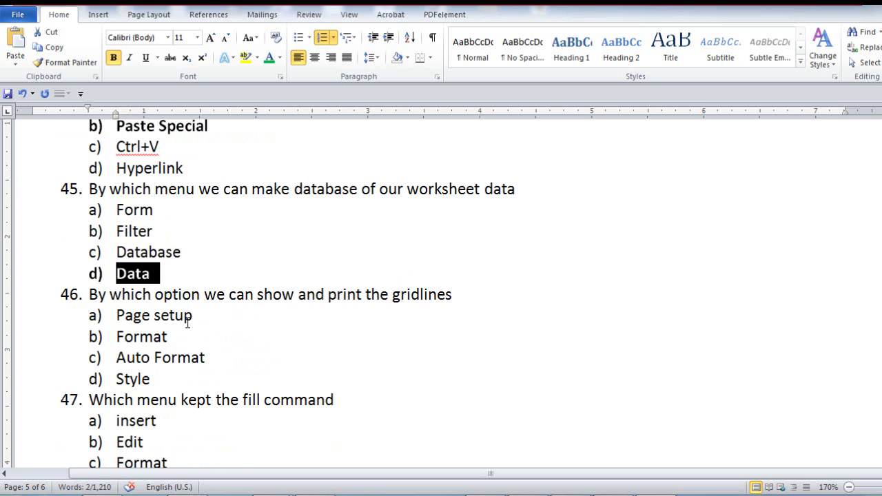
left_click_drag(193, 317, 116, 317)
key("ctrl+b")
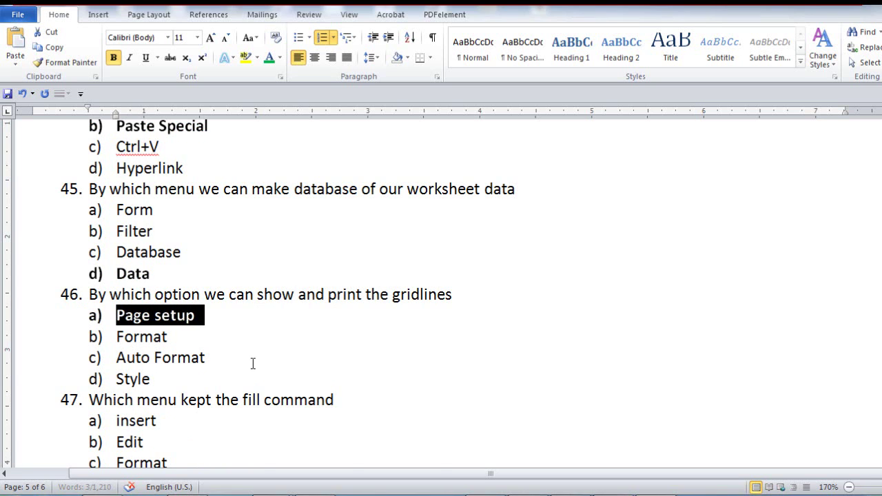
scroll(253, 363, "down", 2)
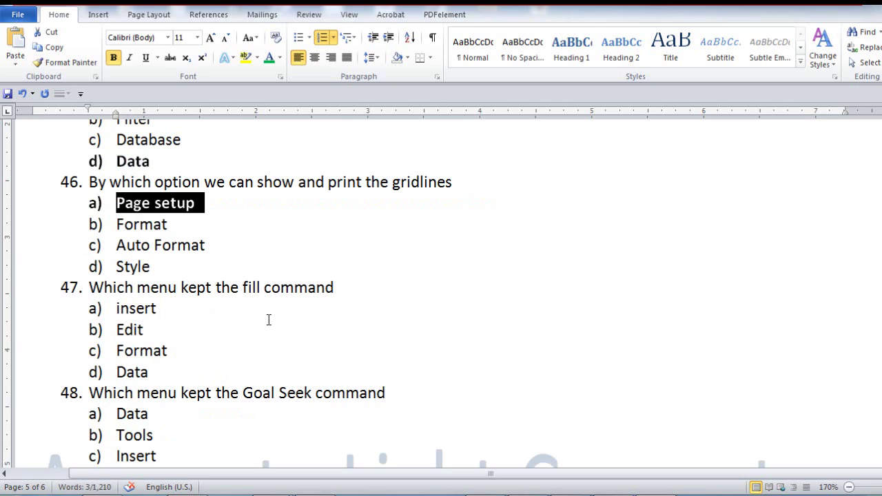
left_click_drag(156, 330, 116, 331)
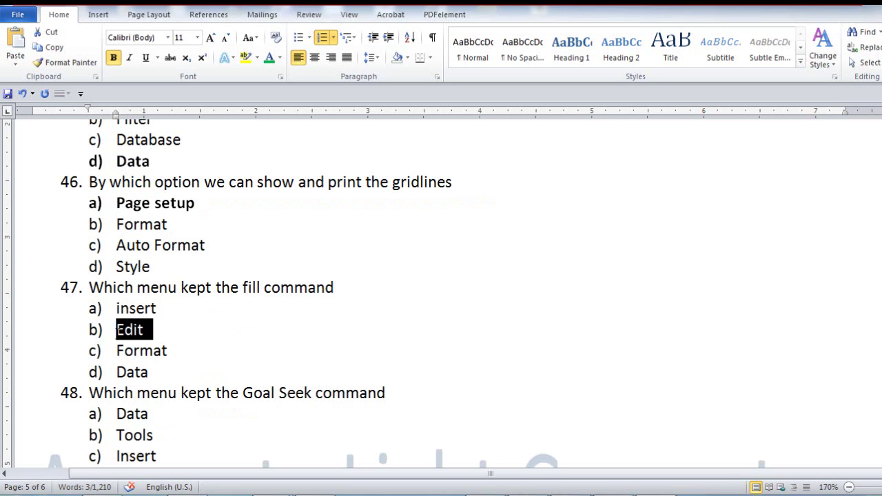
key("ctrl+b")
left_click(247, 383)
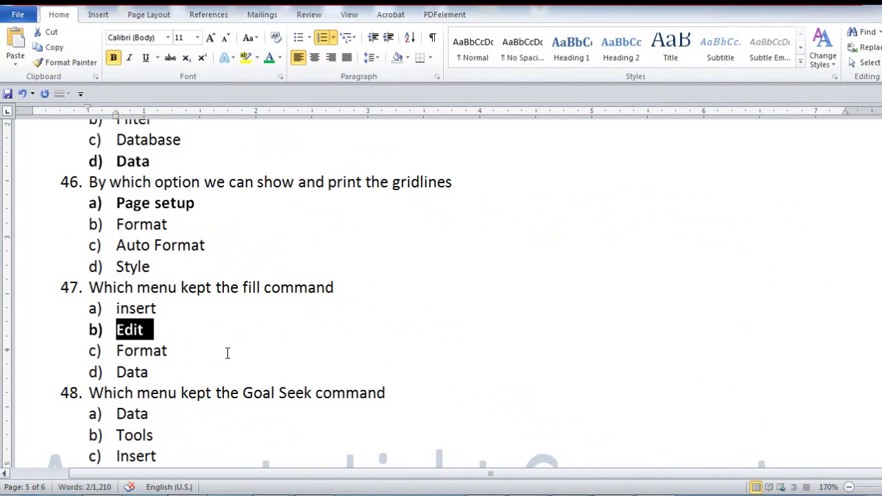
scroll(226, 354, "down", 1)
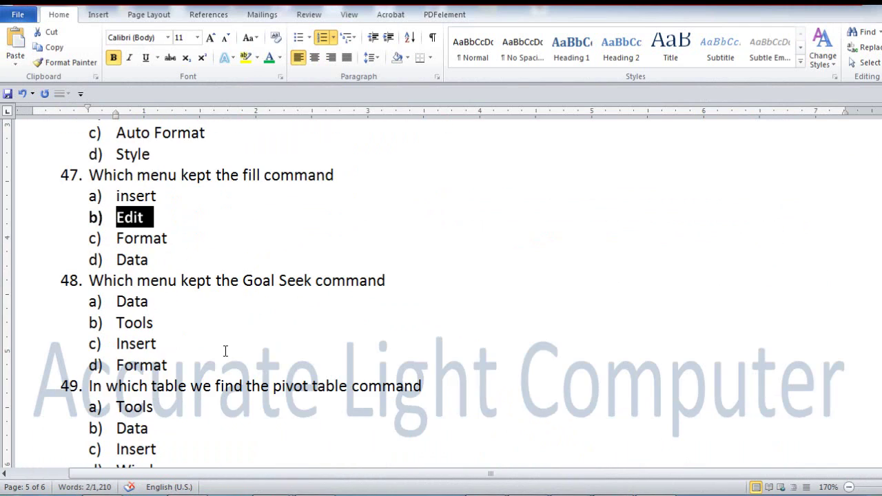
scroll(227, 385, "down", 1)
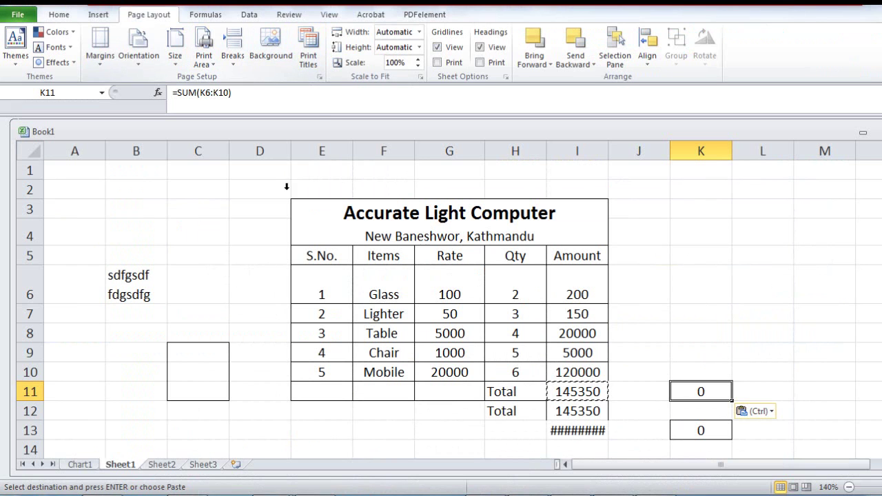
In Excel, select cells D4 and D8 and look through the Insert and Data tabs.
left_click(239, 230)
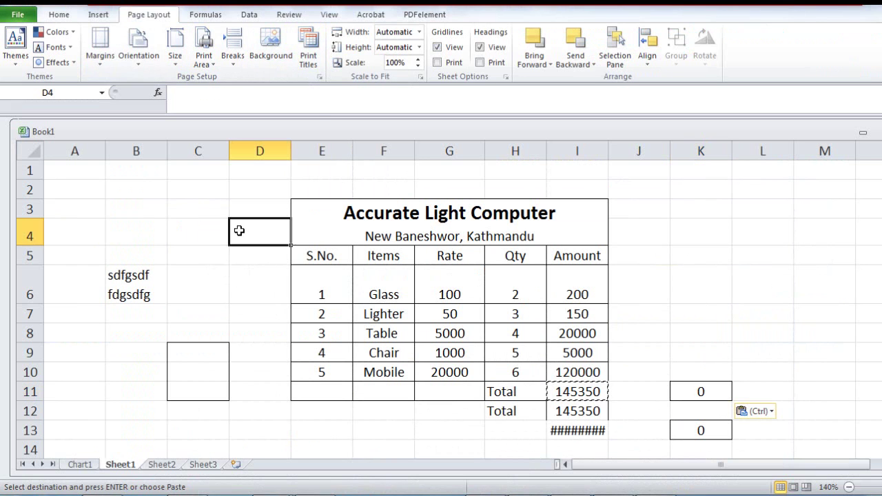
left_click(264, 327)
left_click(110, 15)
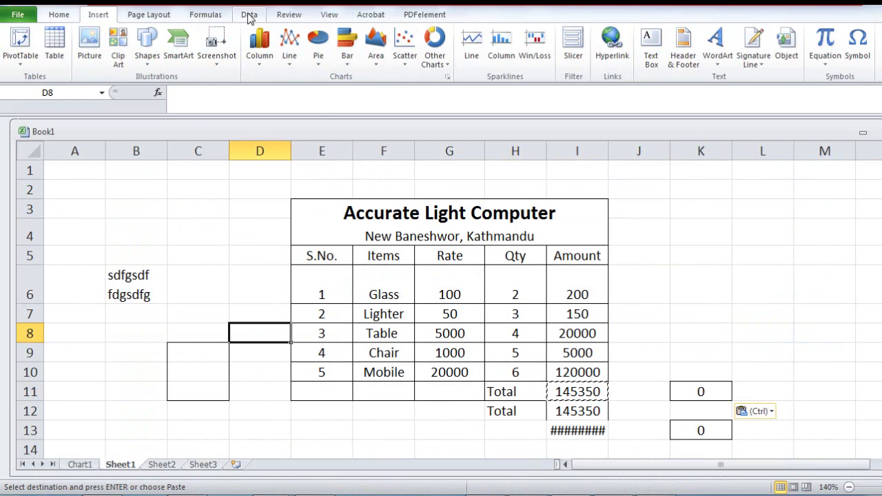
left_click(249, 16)
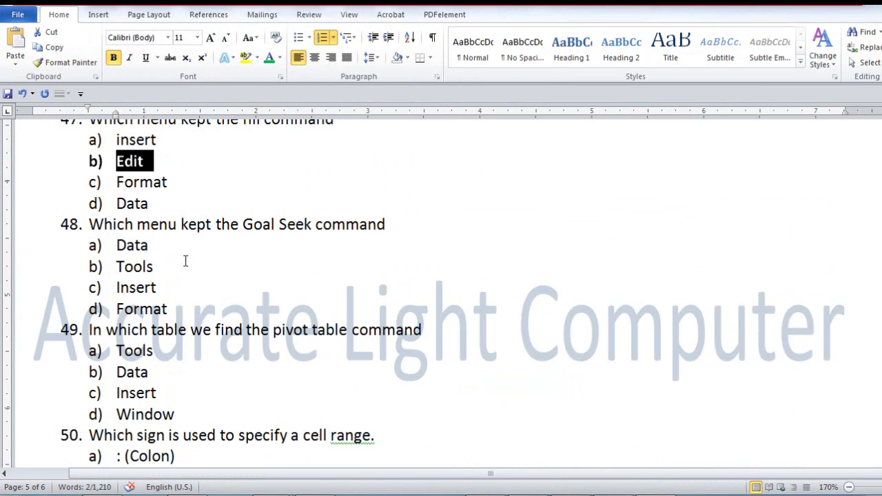
Bold b) Tools for question 48 and b) Data for question 49.
scroll(186, 261, "up", 1)
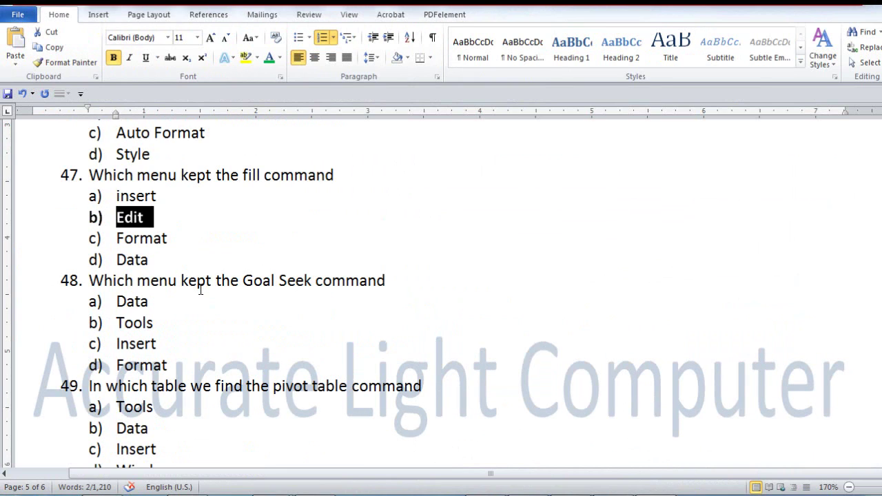
scroll(201, 290, "down", 1)
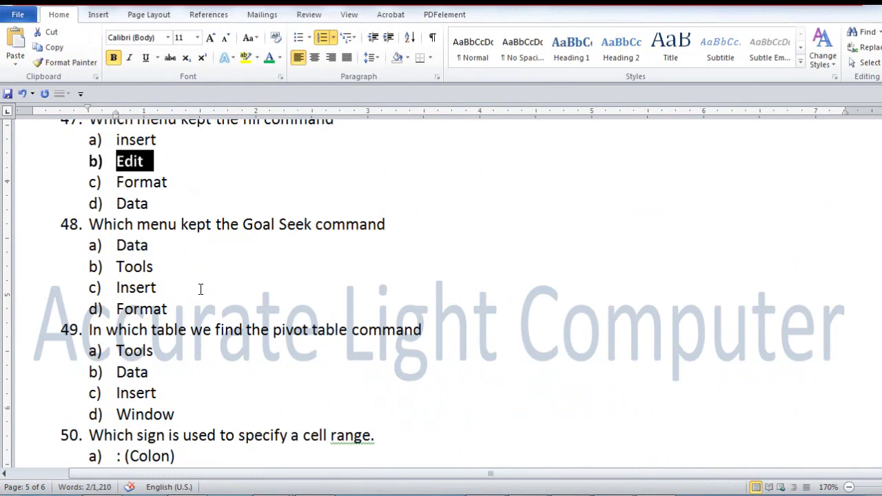
left_click_drag(161, 267, 116, 267)
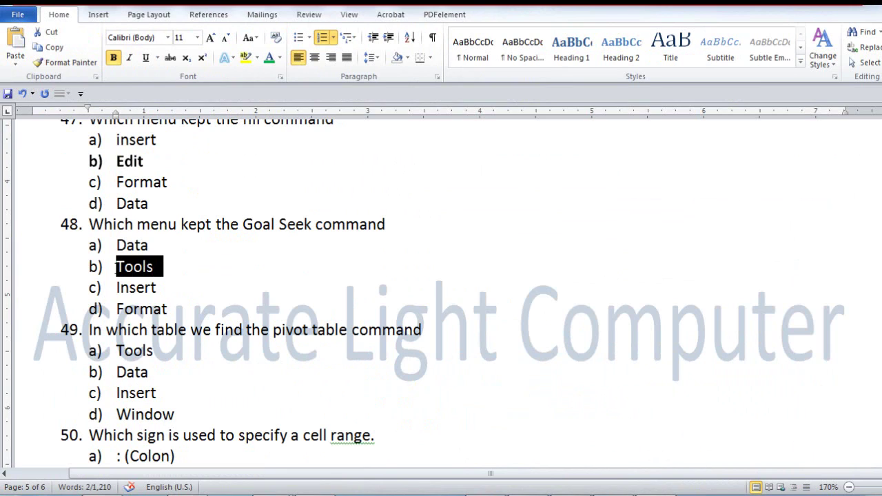
key("ctrl+b")
left_click(213, 368)
scroll(198, 326, "down", 1)
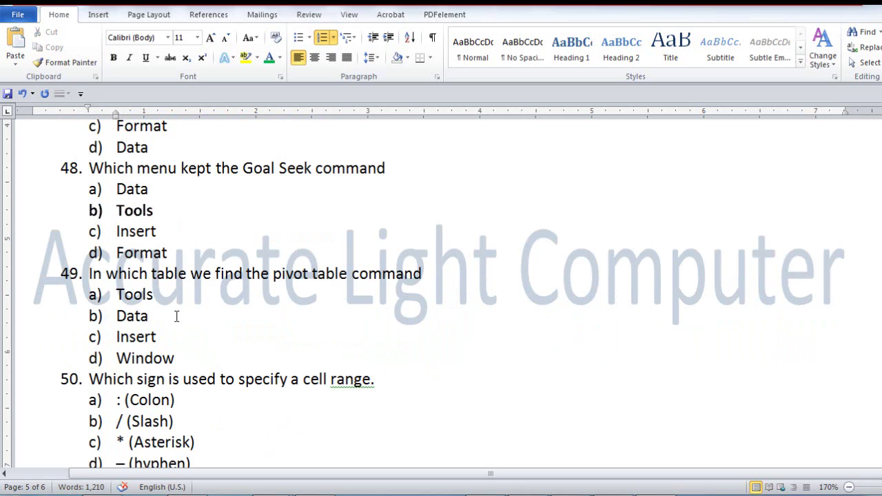
double_click(131, 315)
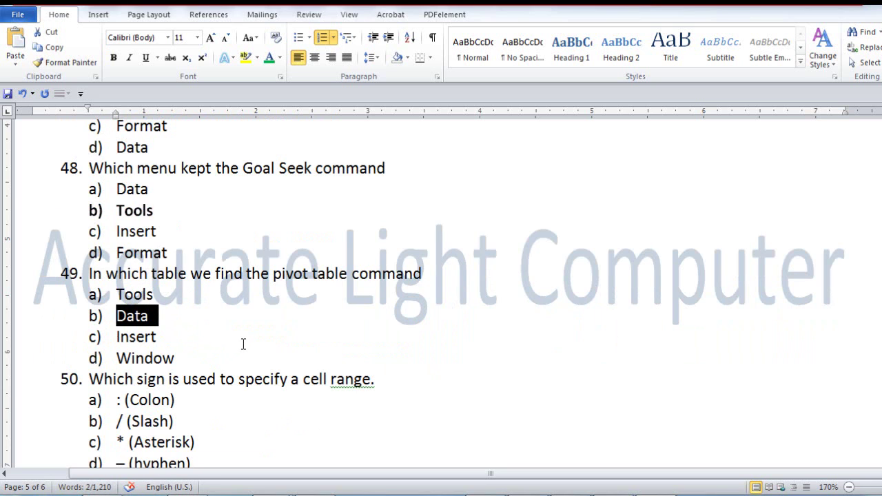
key("ctrl+b")
In Excel, browse Review, View, Acrobat, Data, Formulas and Page Layout, ending on Insert's PivotTable.
left_click(573, 493)
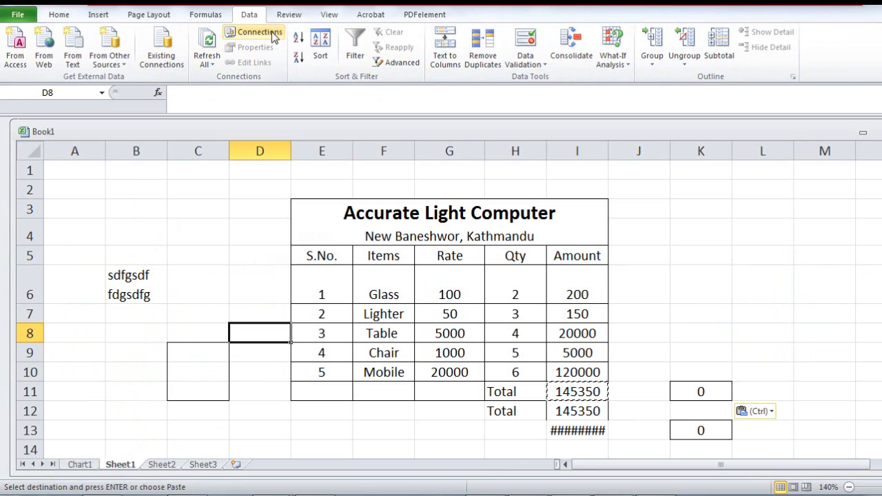
left_click(299, 16)
left_click(329, 15)
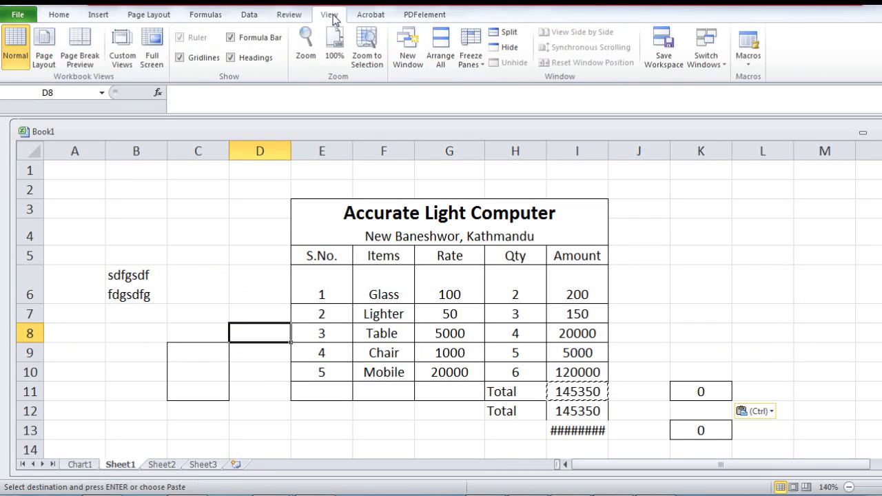
left_click(370, 16)
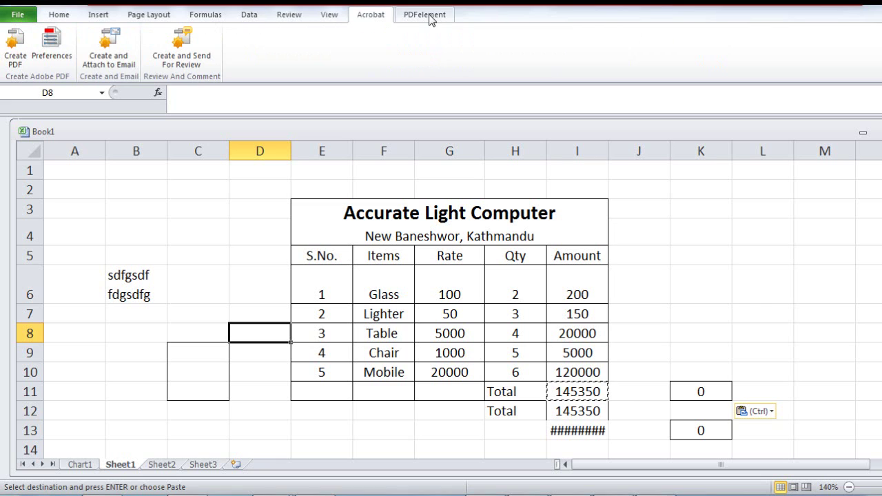
left_click(249, 16)
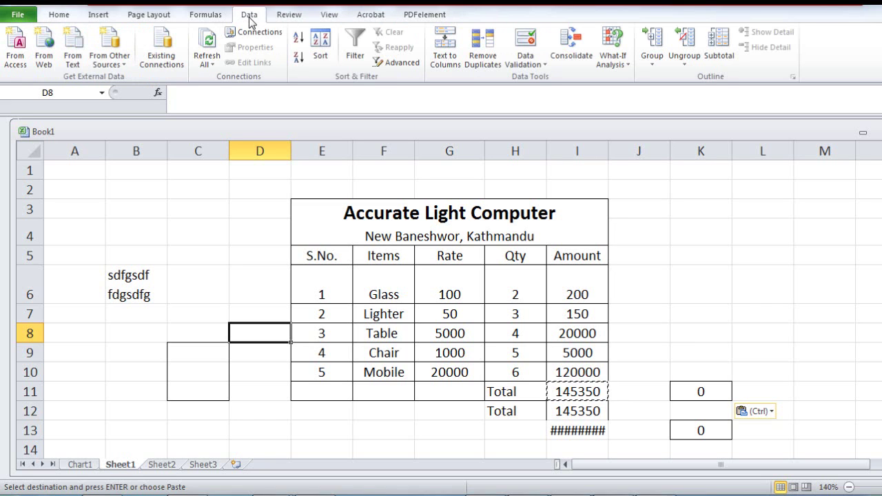
left_click(214, 16)
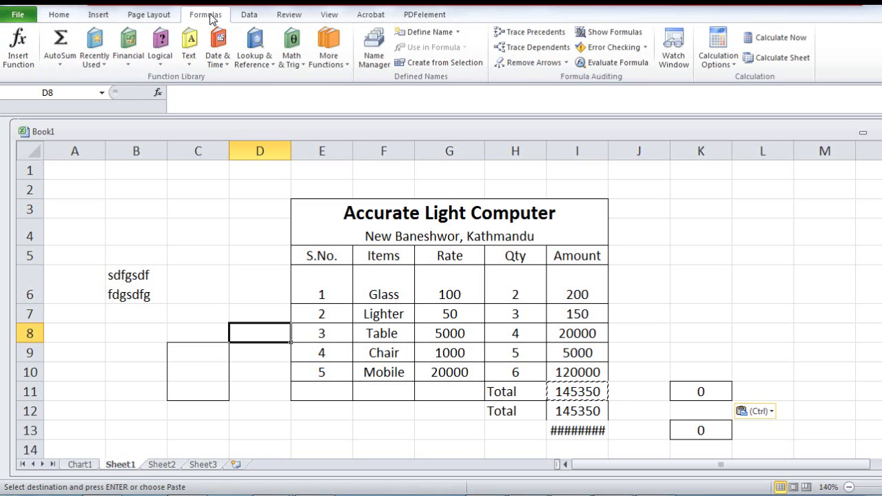
left_click(164, 19)
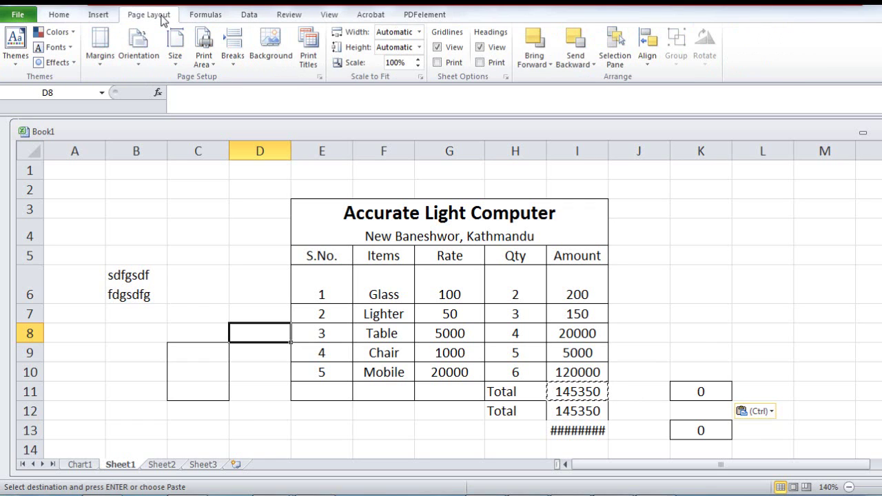
left_click(112, 16)
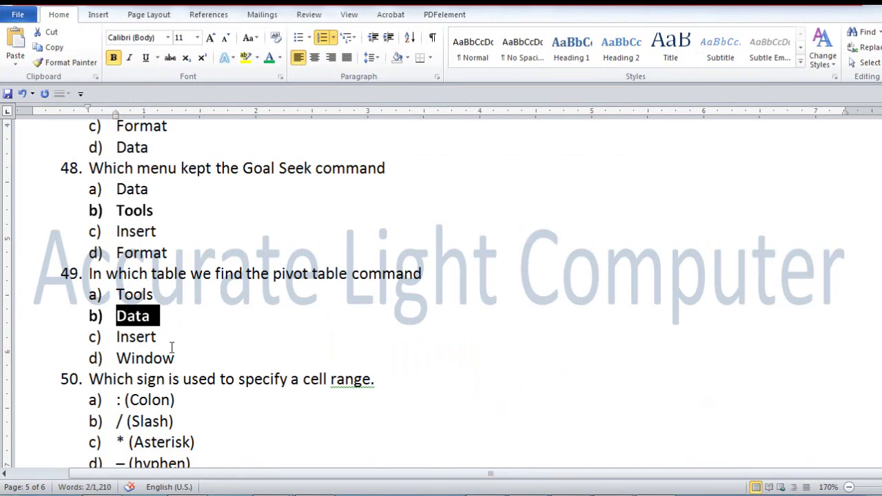
Make Insert question 49's bold answer and remove the bold from Data.
mouse_move(165, 334)
left_mouse_down()
mouse_move(169, 349)
mouse_move(118, 336)
left_mouse_up()
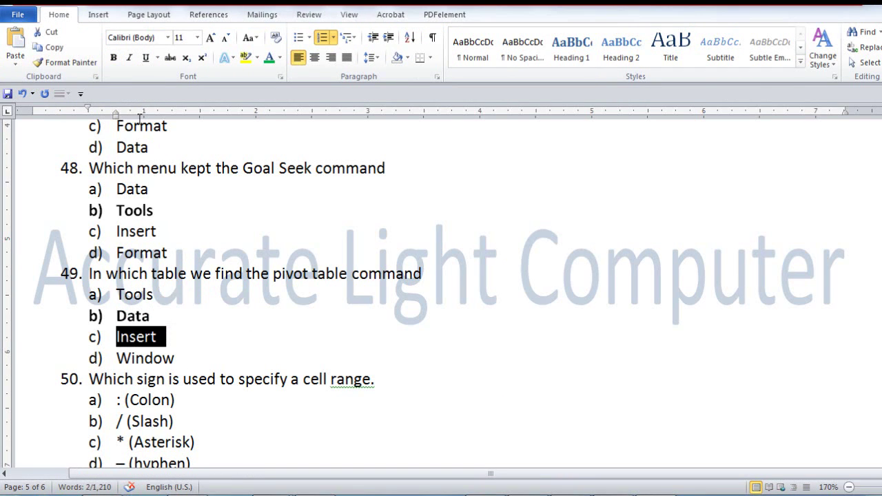
key("ctrl+b")
left_click_drag(160, 316, 117, 315)
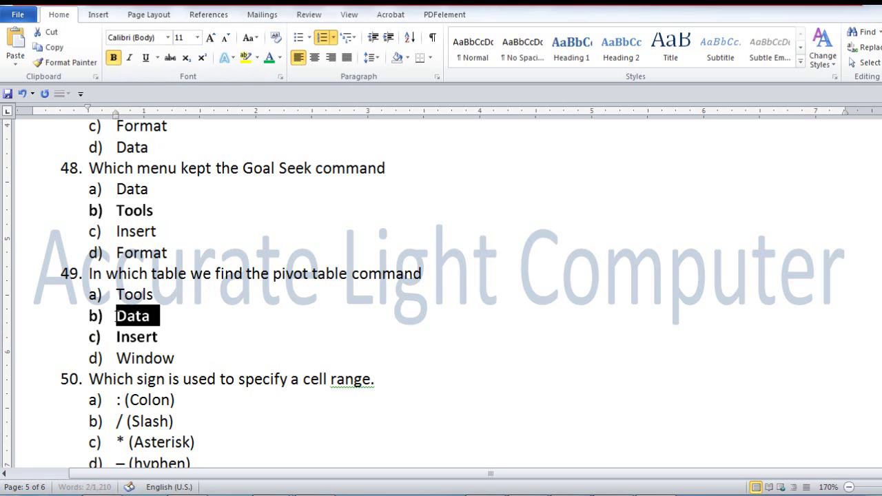
left_click(115, 57)
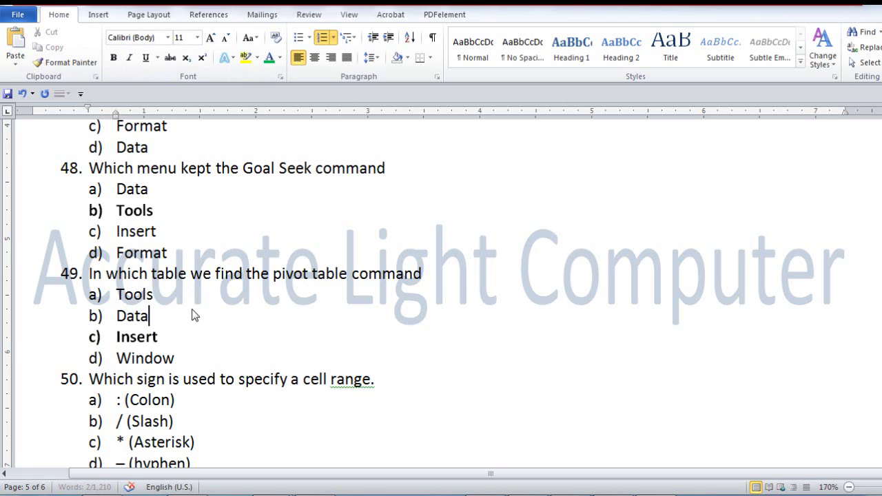
left_click(193, 315)
Bold a) : (Colon) as question 50's answer.
scroll(193, 315, "down", 2)
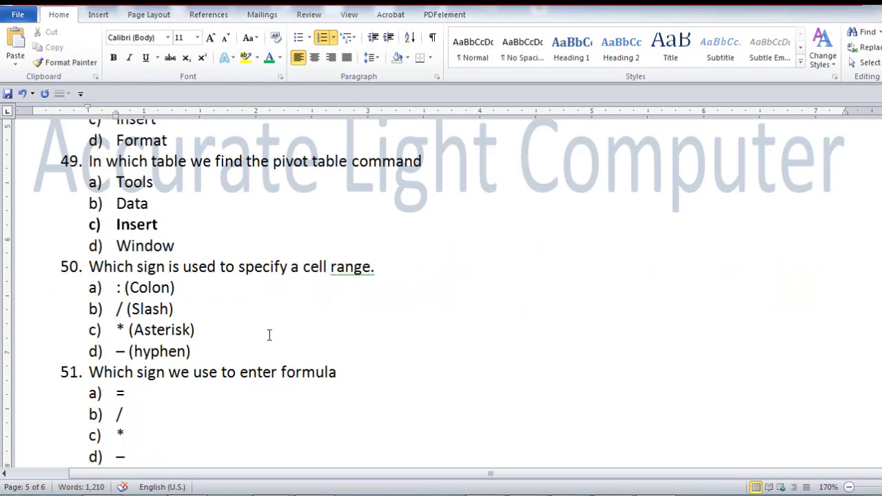
scroll(199, 289, "down", 1)
left_click(211, 252)
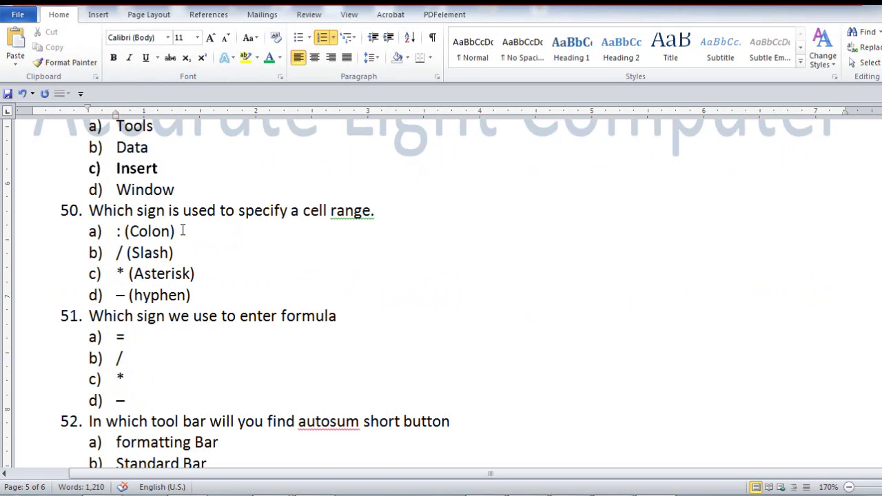
left_click_drag(180, 231, 116, 231)
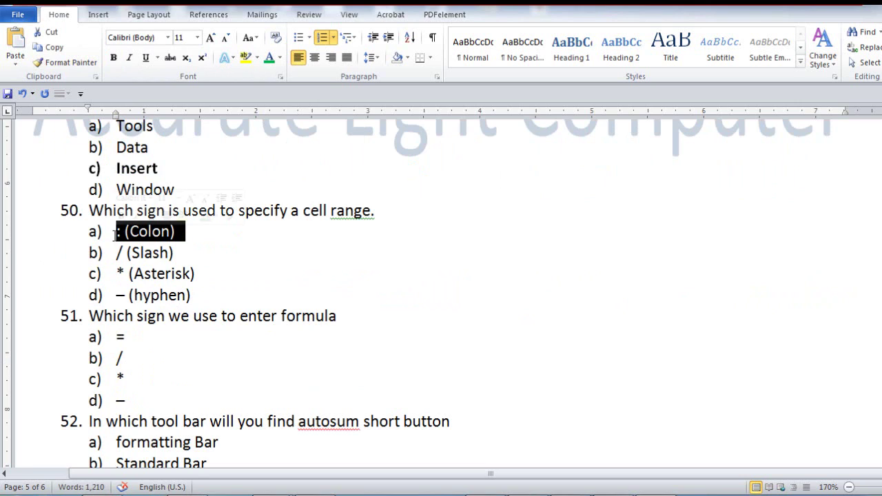
key("ctrl+b")
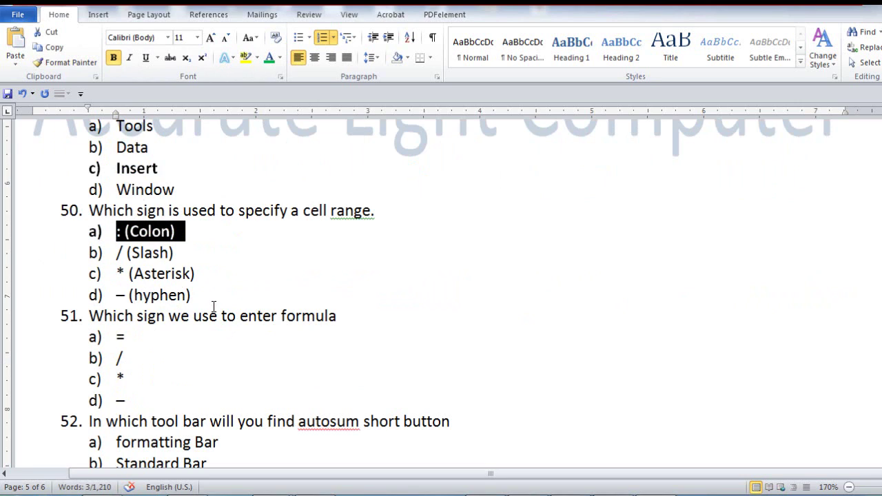
scroll(214, 307, "down", 1)
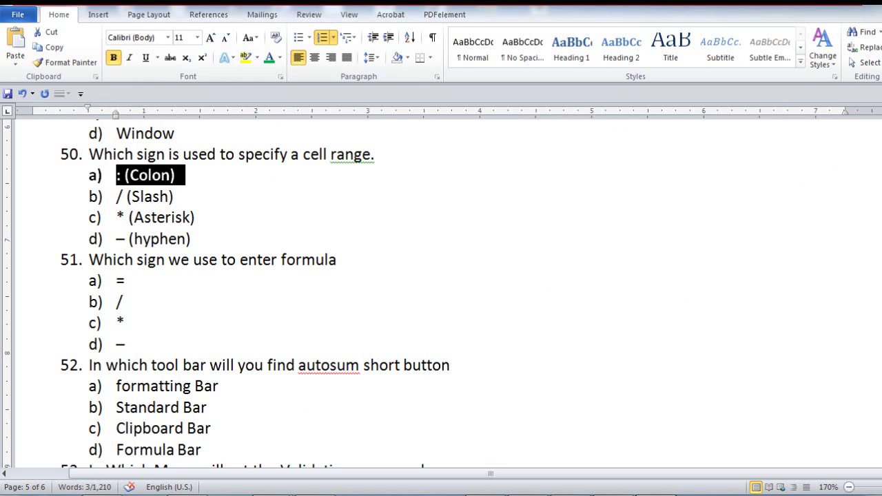
left_click(589, 411)
Bold = for question 51, Standard Bar for question 52 and Data for question 53.
double_click(122, 280)
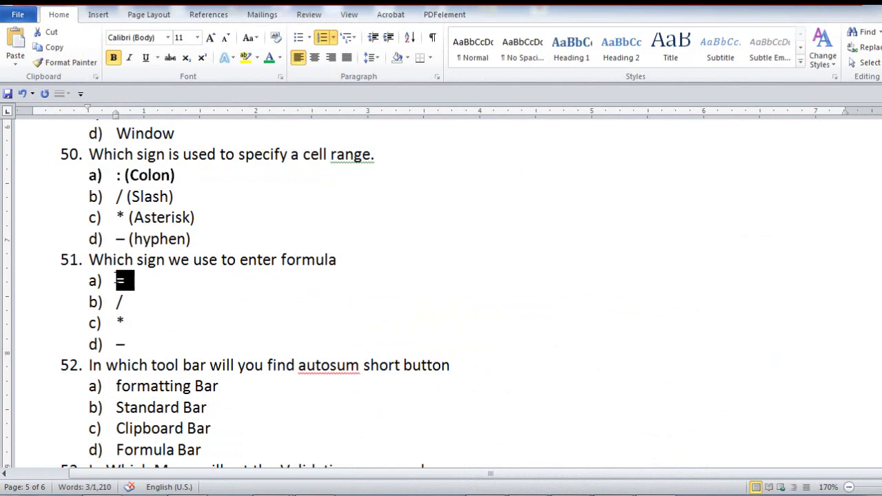
key("ctrl+b")
scroll(202, 338, "down", 2)
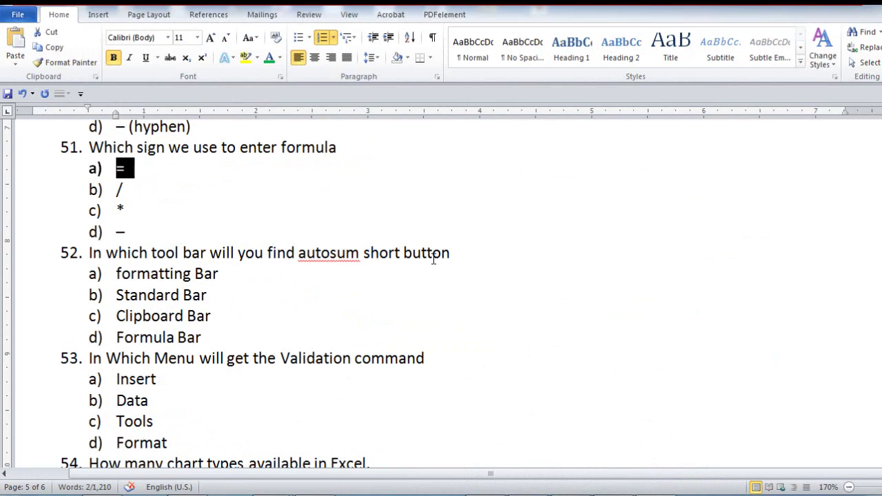
key("alt+Tab")
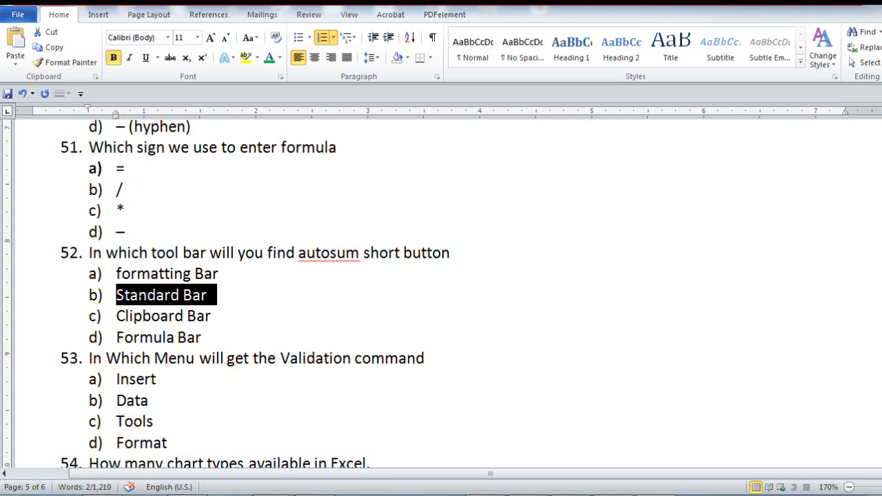
triple_click(205, 295)
key("ctrl+b")
scroll(214, 384, "down", 1)
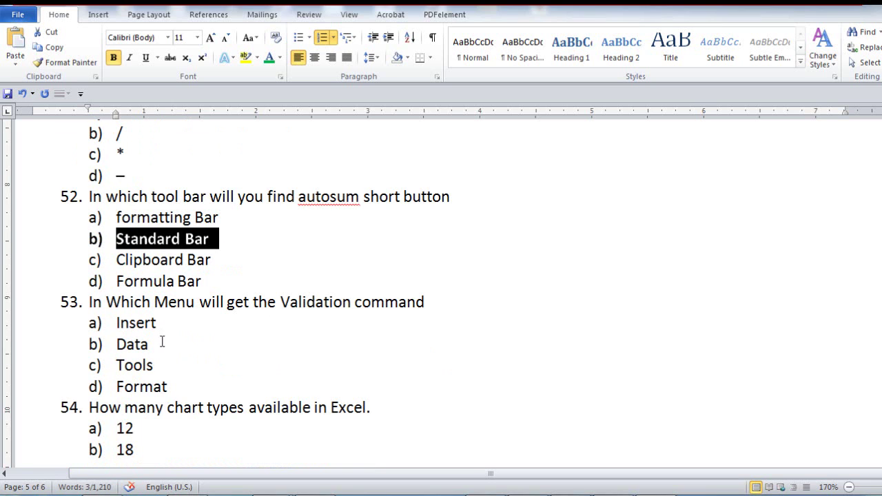
left_click_drag(162, 342, 117, 356)
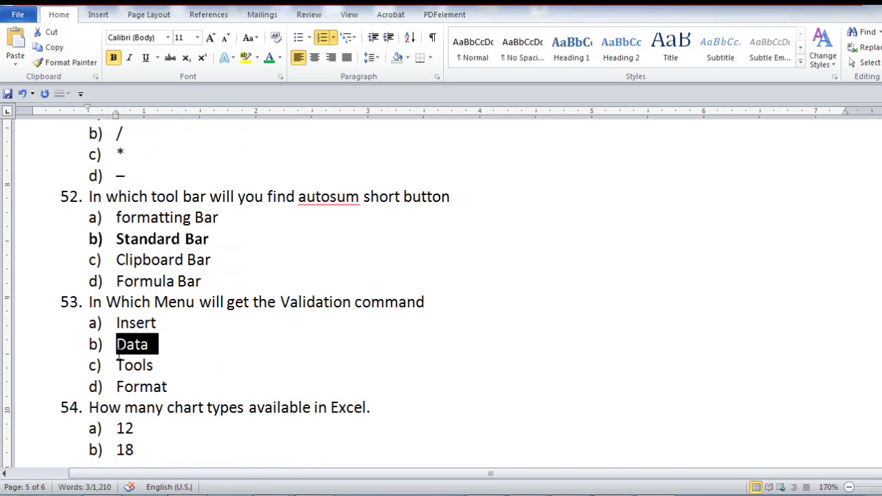
key("ctrl+b")
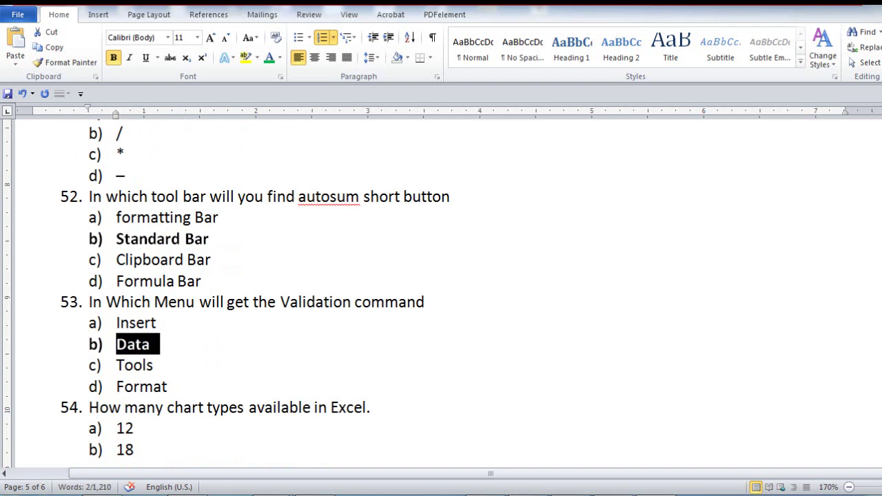
Check Excel's Data tab for the validation command, then minimise Excel.
left_click(537, 311)
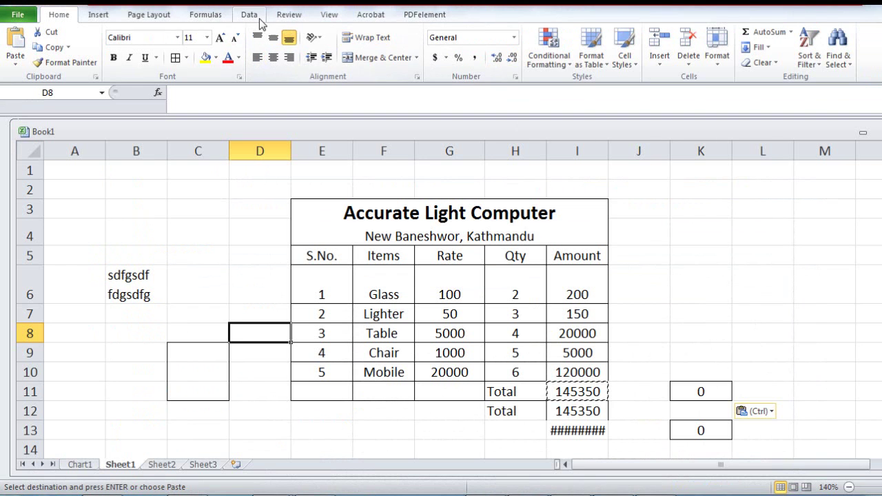
left_click(249, 15)
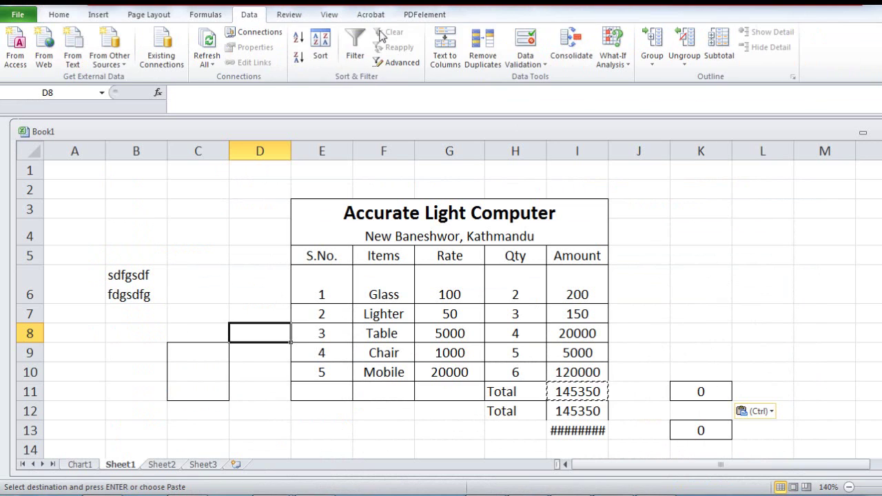
left_click(869, 2)
Scroll down to question 54 and bold its answer c) 14.
scroll(239, 354, "down", 2)
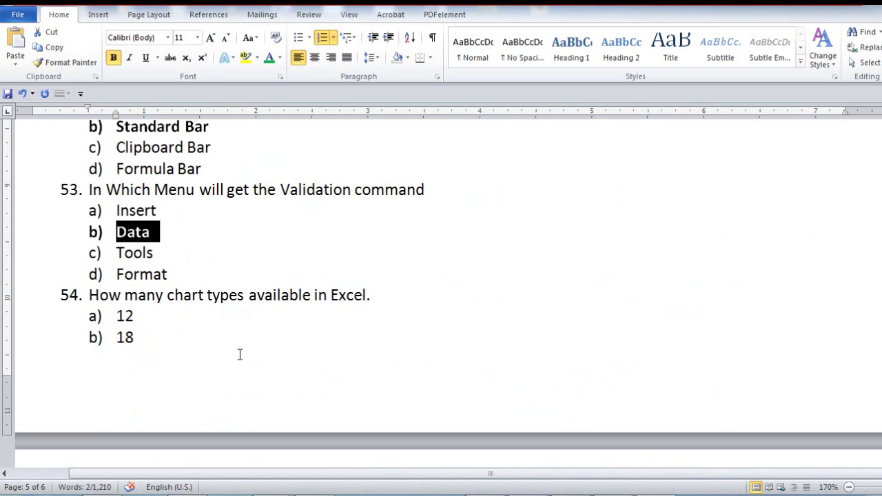
scroll(248, 289, "down", 2)
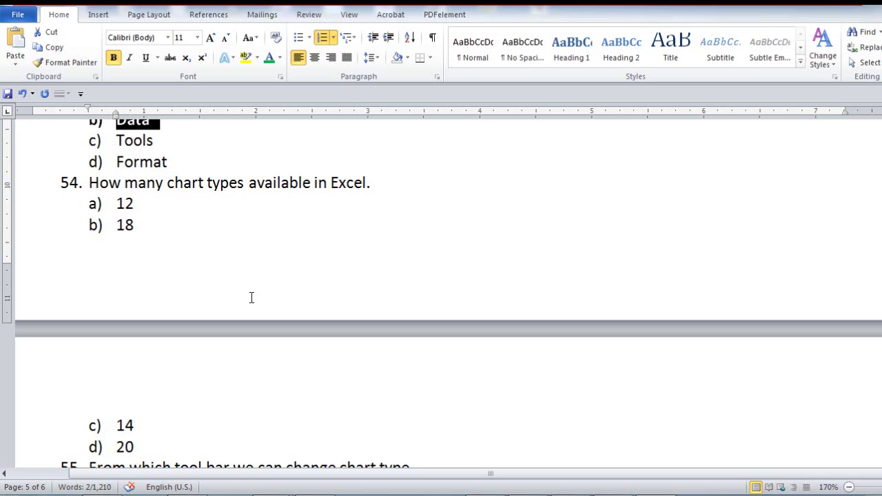
scroll(251, 297, "down", 2)
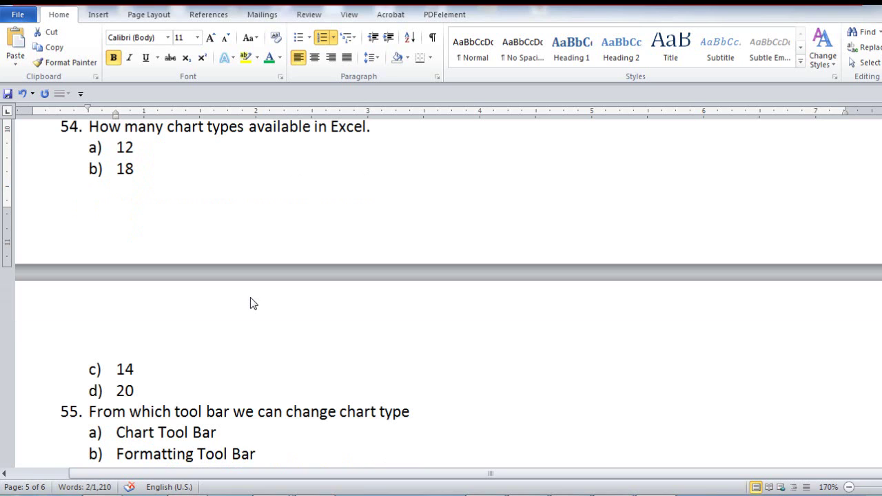
double_click(133, 369)
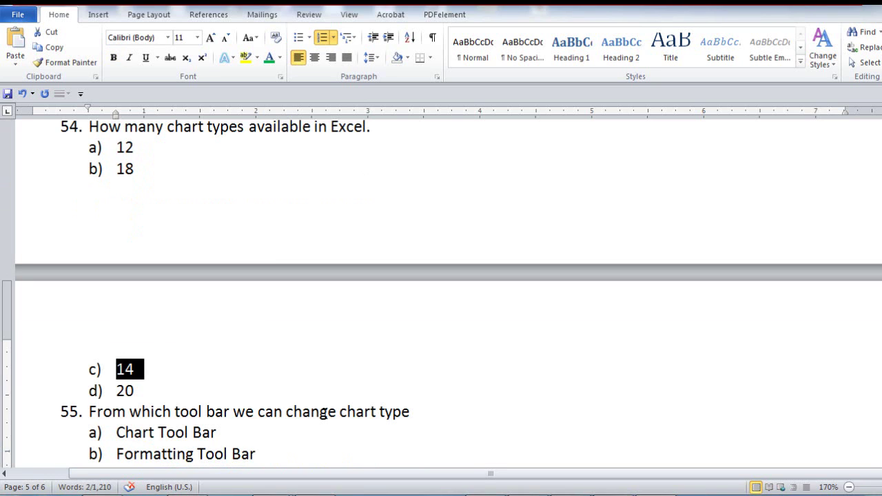
key("ctrl+b")
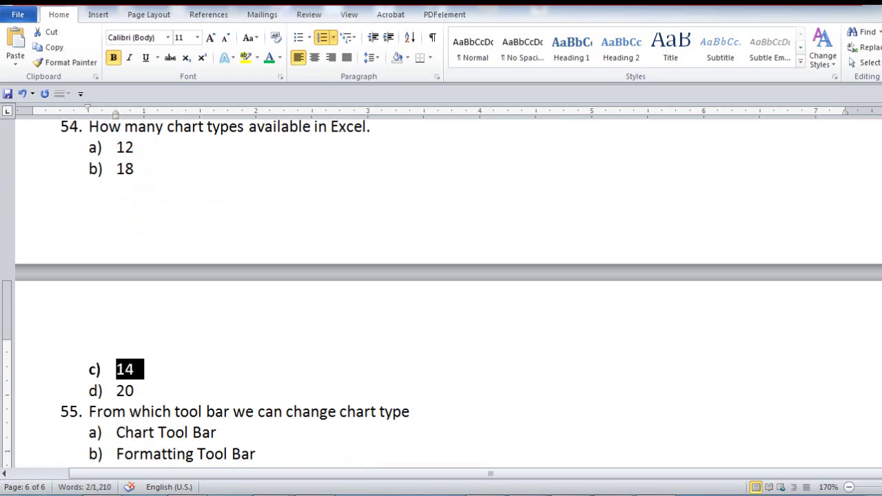
left_click(395, 203)
key("alt+Tab")
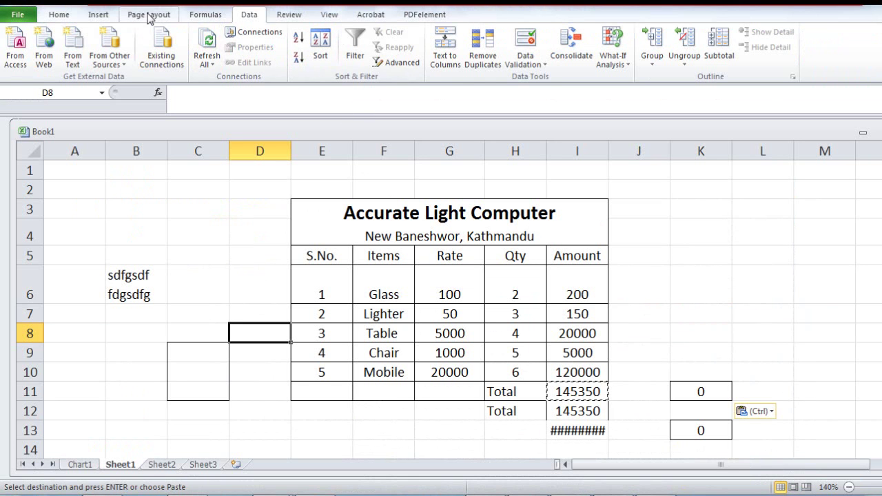
In Excel, insert a trial column chart from the full chart-type list, then delete it.
left_click(148, 15)
left_click(98, 14)
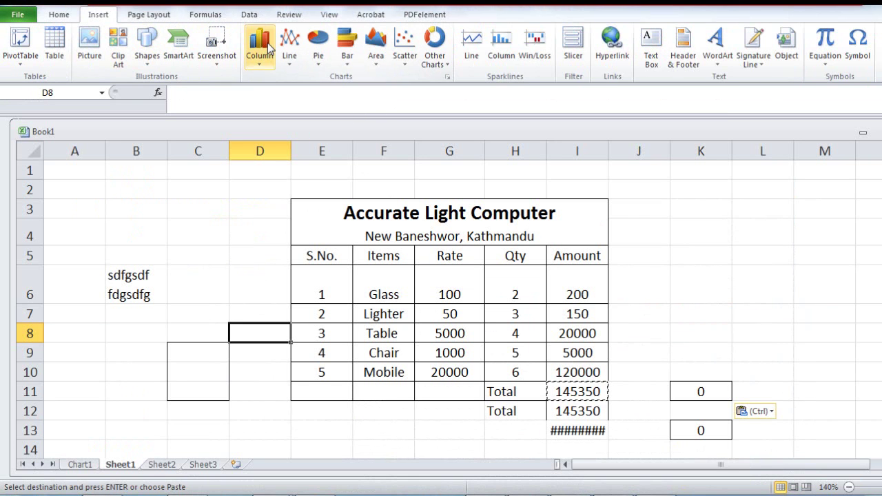
left_click(447, 77)
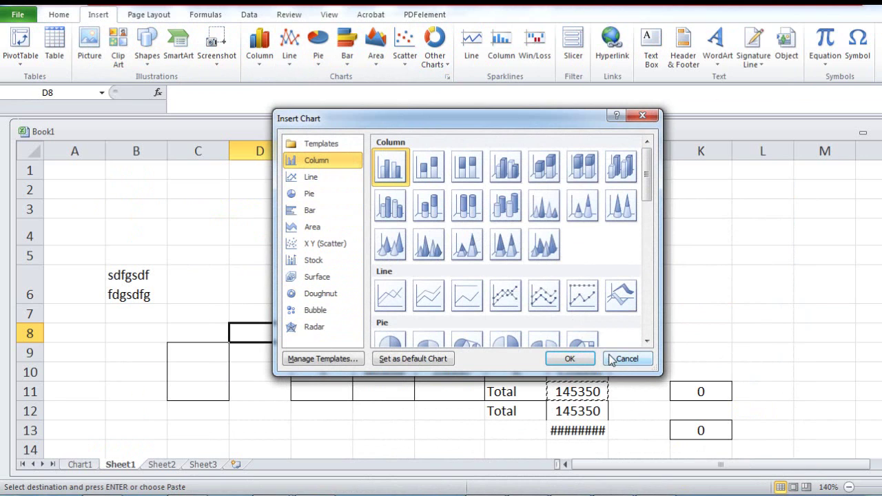
left_click(569, 358)
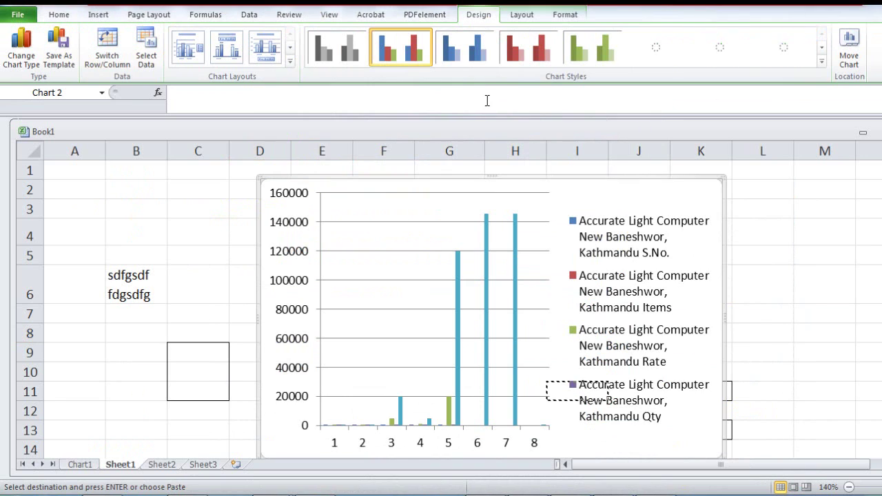
left_click(100, 16)
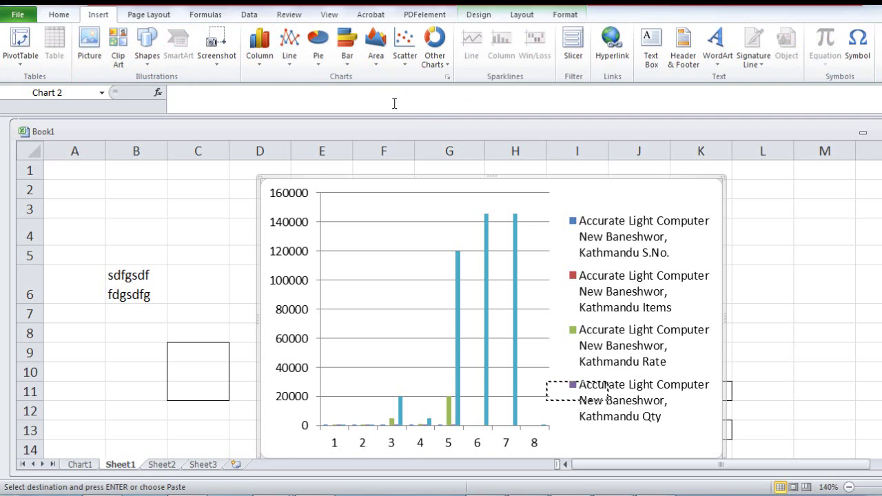
key("Delete")
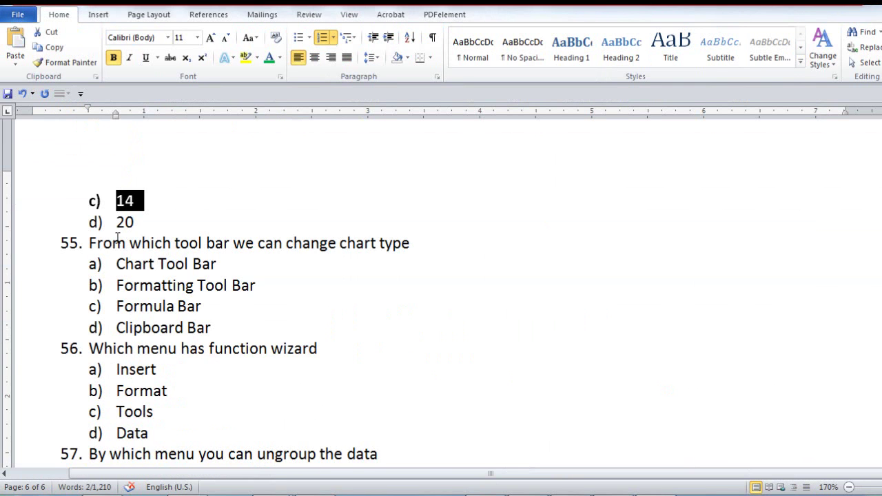
Bold 'Chart Tool Bar' for question 55 and 'Insert' for question 56, dismissing the colour-scheme popup.
scroll(117, 237, "down", 1)
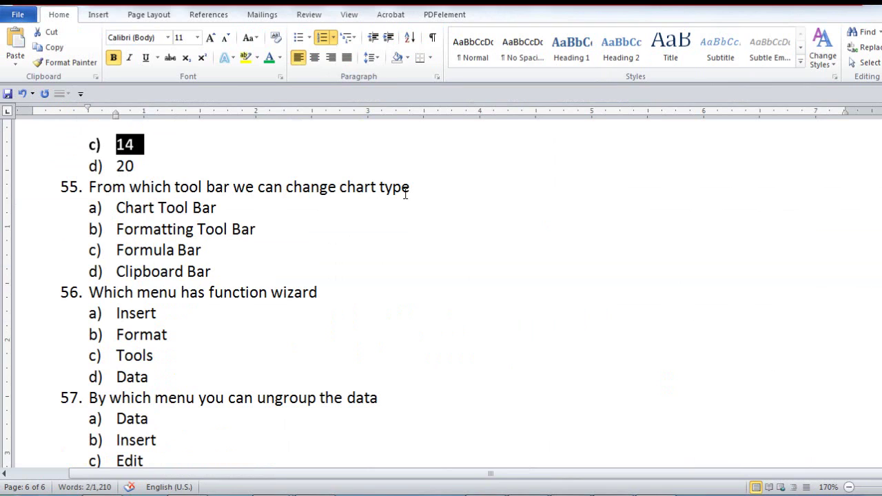
left_click_drag(226, 195, 131, 207)
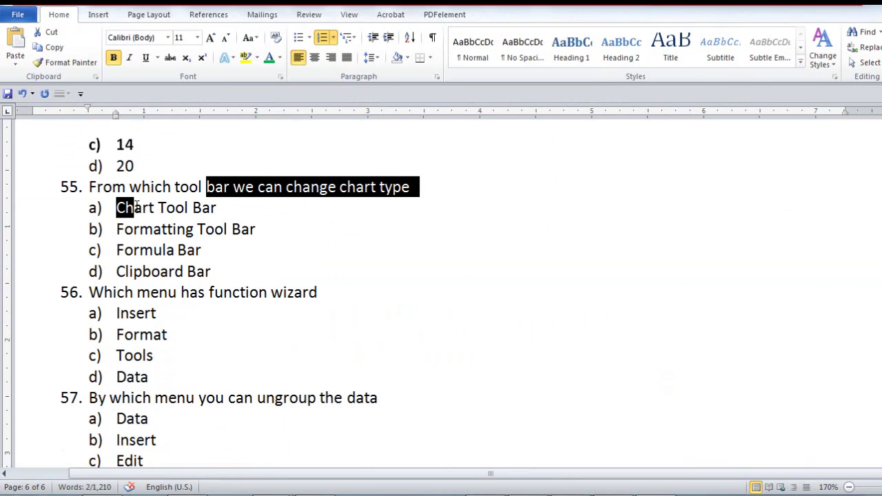
left_click_drag(227, 207, 114, 208)
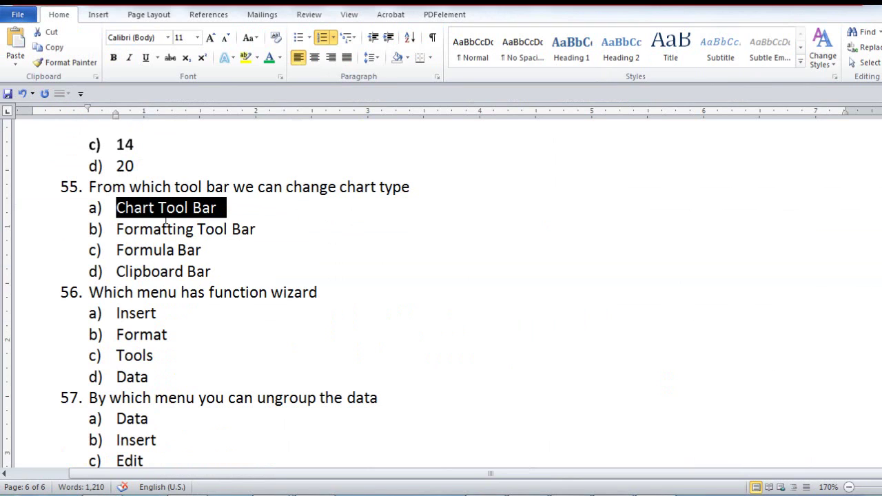
key("ctrl+b")
scroll(253, 289, "down", 1)
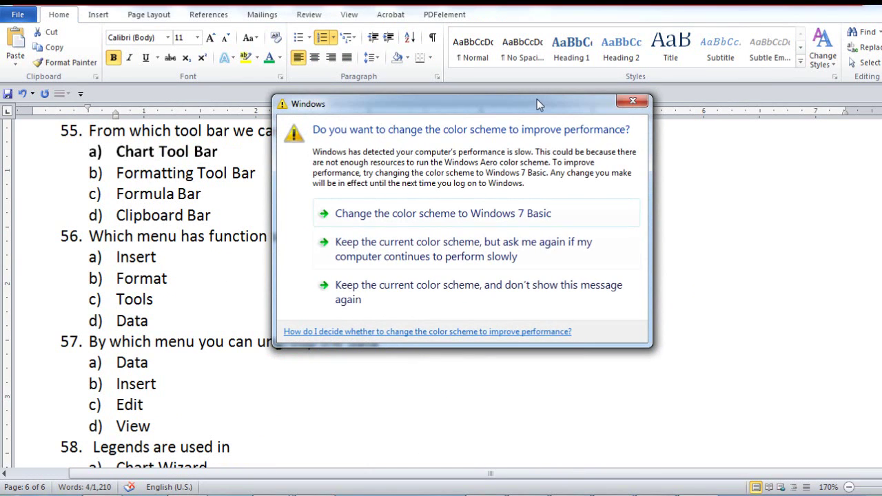
left_click(638, 103)
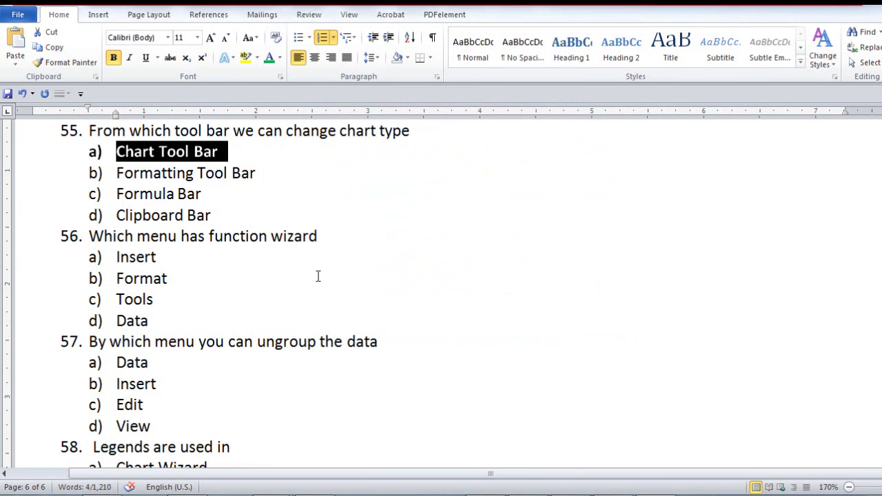
left_click_drag(169, 257, 112, 258)
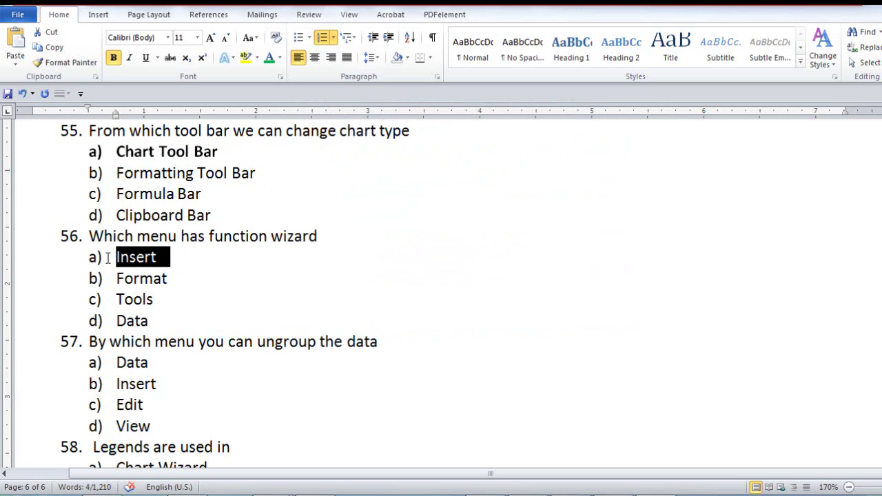
key("ctrl+b")
Bold 'Data' for question 57 and 'Chart Wizard' for question 58.
scroll(179, 322, "down", 1)
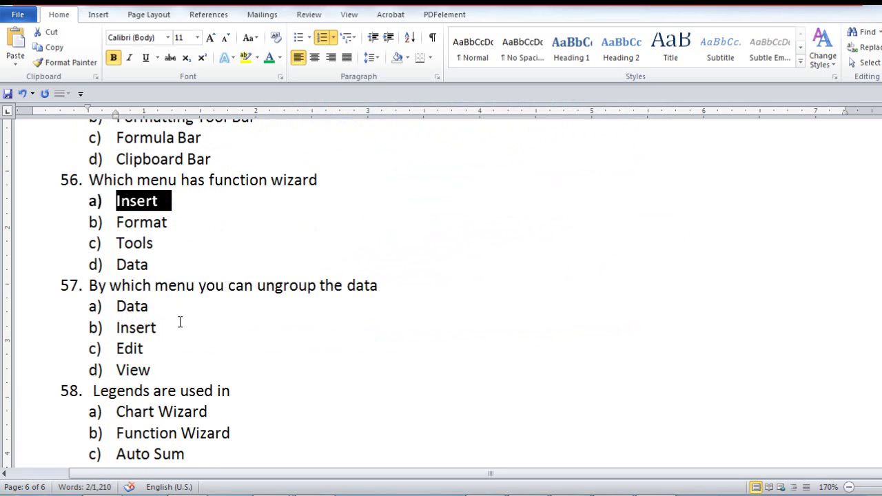
scroll(285, 291, "down", 1)
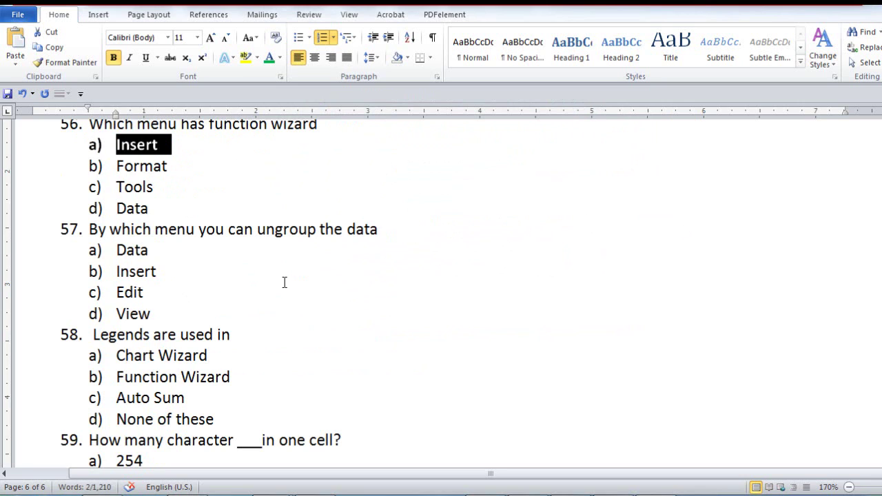
left_click_drag(160, 250, 115, 249)
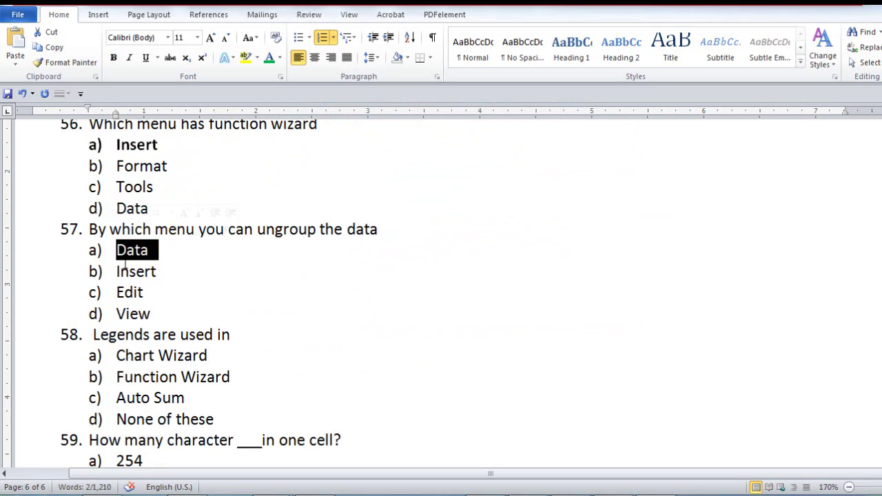
key("ctrl+b")
scroll(252, 333, "down", 1)
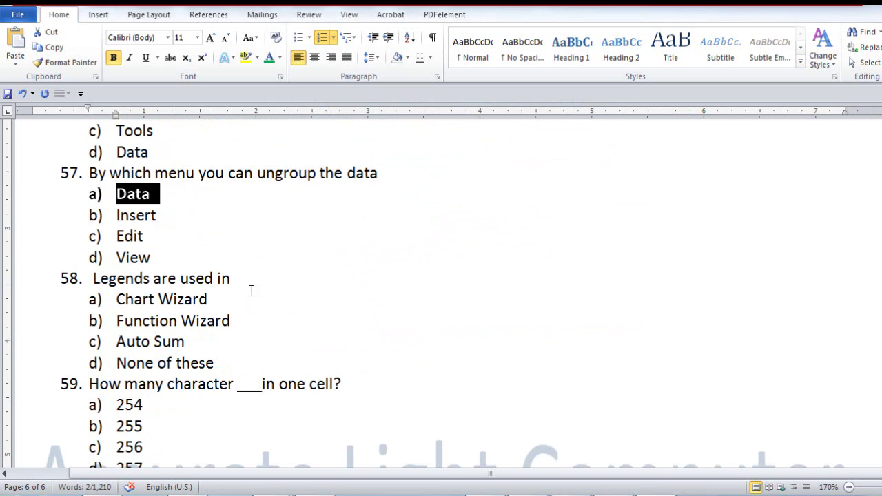
left_click_drag(219, 299, 115, 299)
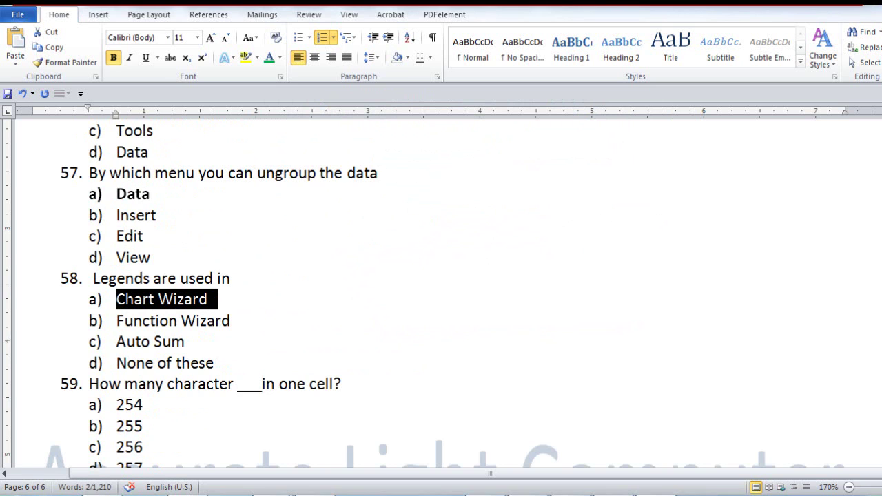
key("ctrl+b")
scroll(235, 344, "down", 1)
Bold the answer '256' for question 59.
scroll(242, 349, "down", 1)
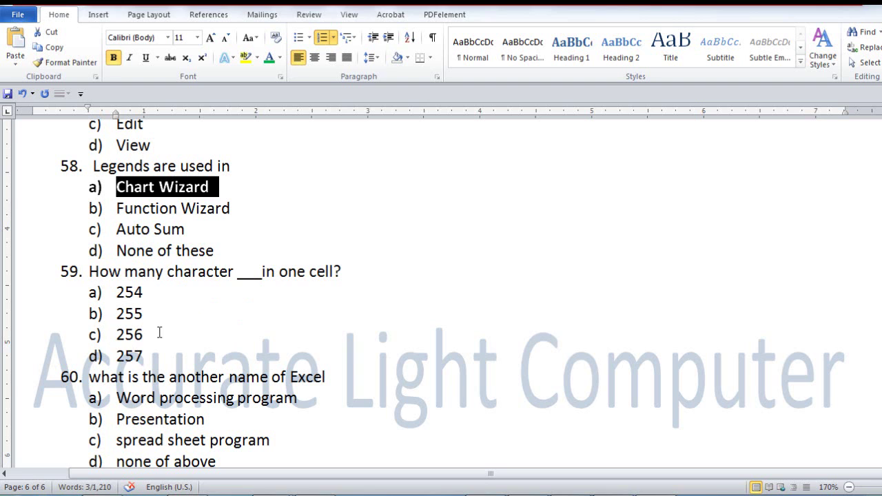
left_click_drag(154, 334, 116, 334)
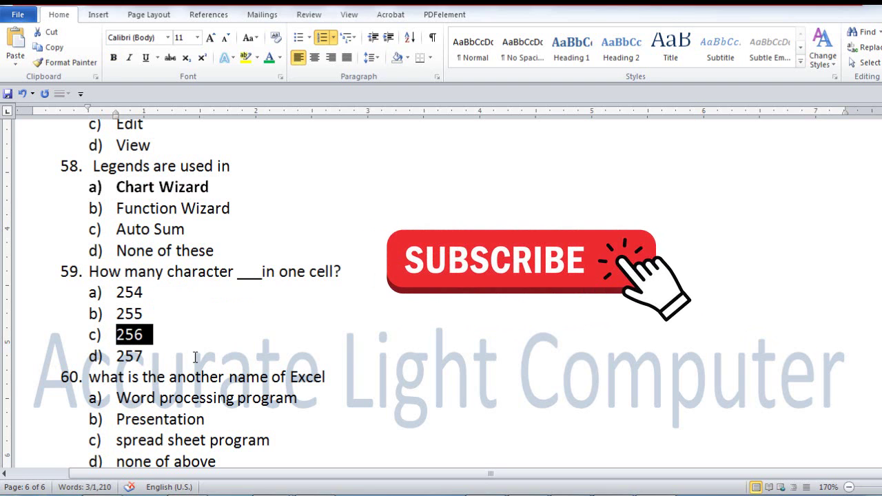
key("ctrl+b")
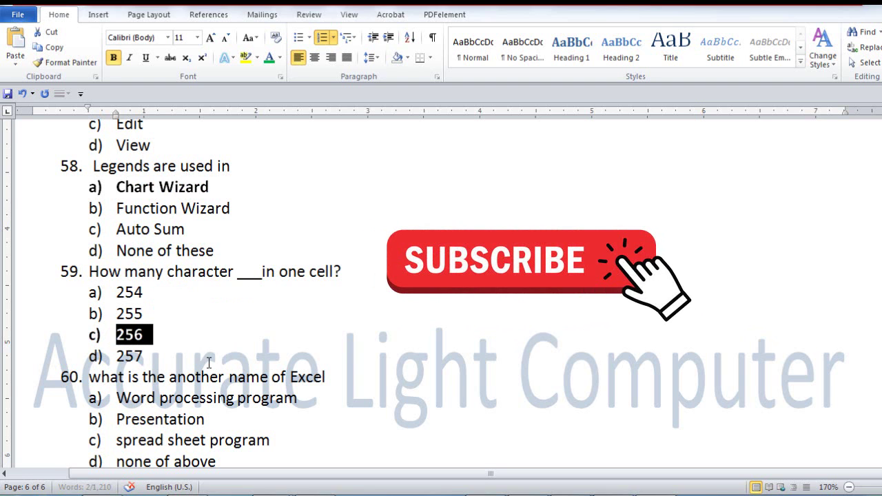
Bold 'spread sheet program' for question 60, then scroll back up the document.
scroll(255, 340, "down", 2)
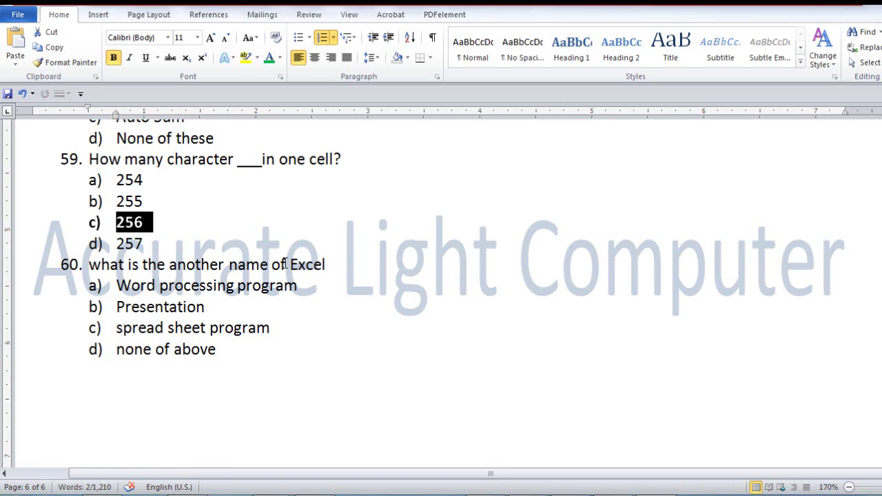
triple_click(279, 329)
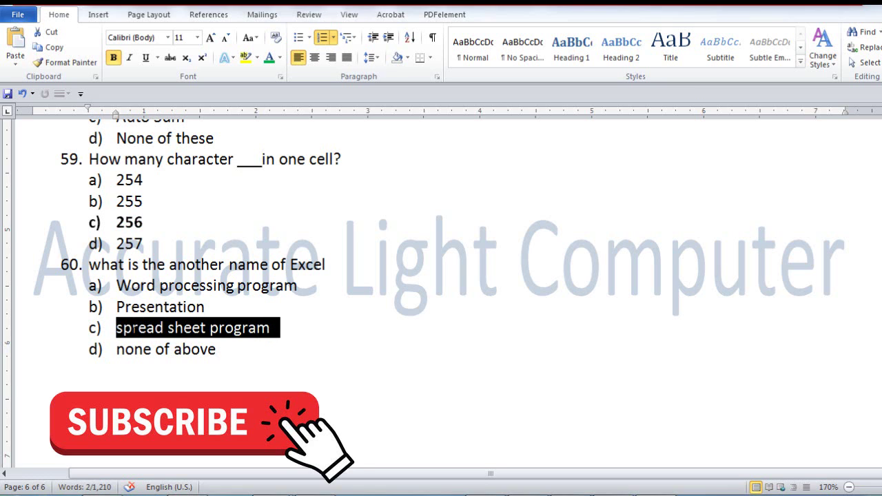
key("ctrl+b")
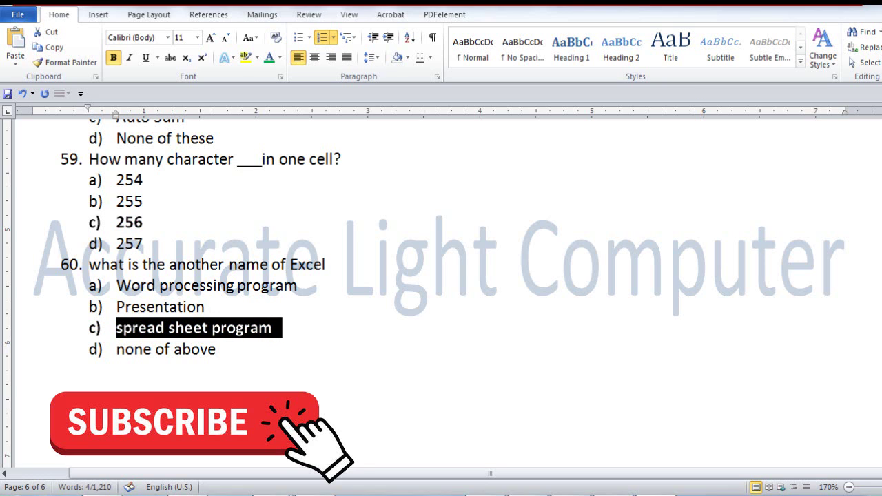
left_click(226, 353)
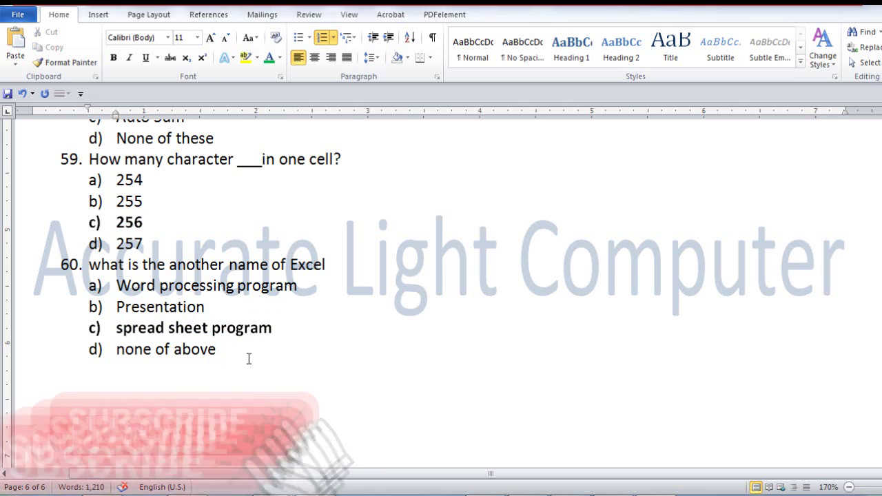
scroll(264, 360, "up", 3)
scroll(265, 361, "up", 1)
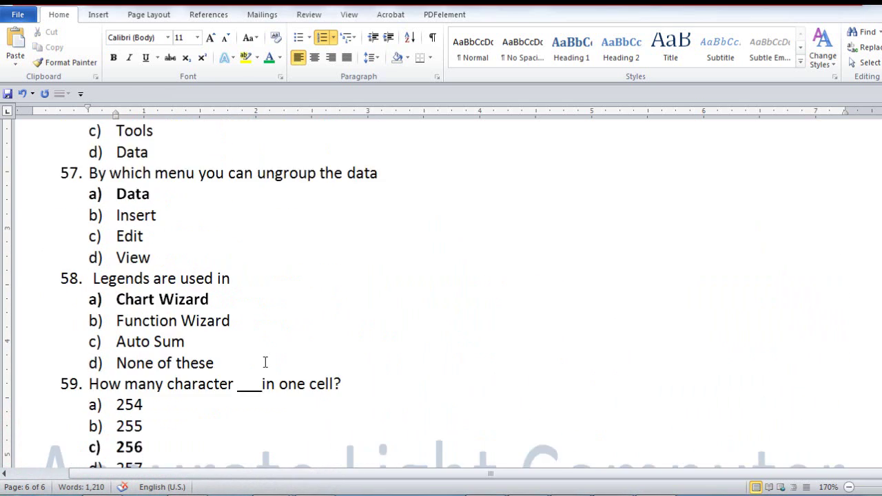
scroll(265, 362, "up", 2)
scroll(265, 361, "up", 4)
scroll(266, 365, "up", 2)
scroll(264, 361, "up", 1)
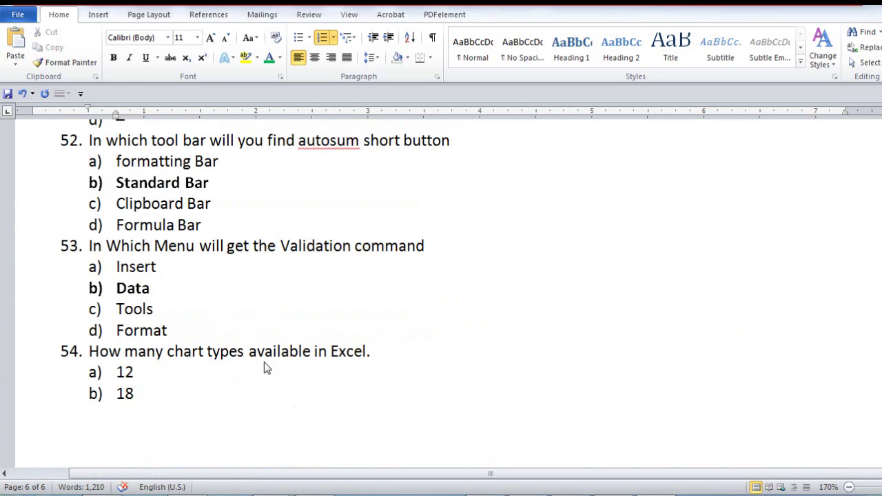